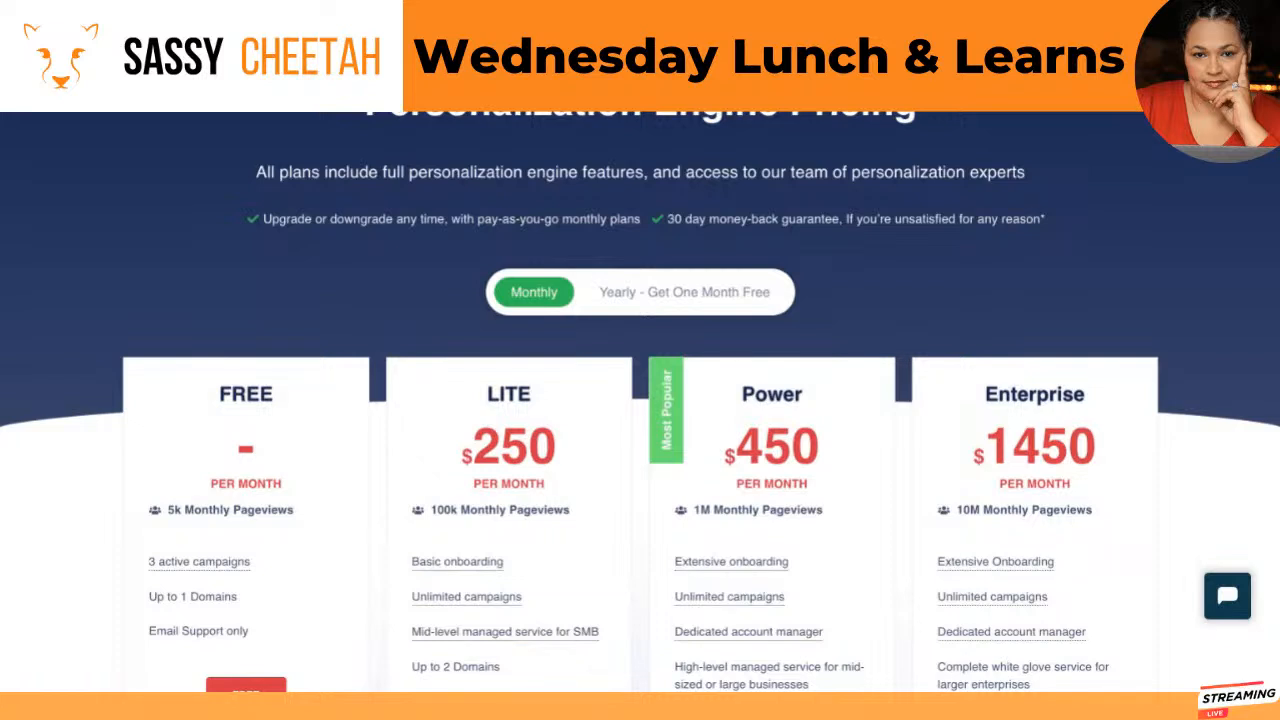
# - Review the monthly personalization engine pricing, comparing page views, campaigns, domains and support across the Free, Lite, Power and Enterprise plans
pyautogui.scroll(-1, 640, 400)
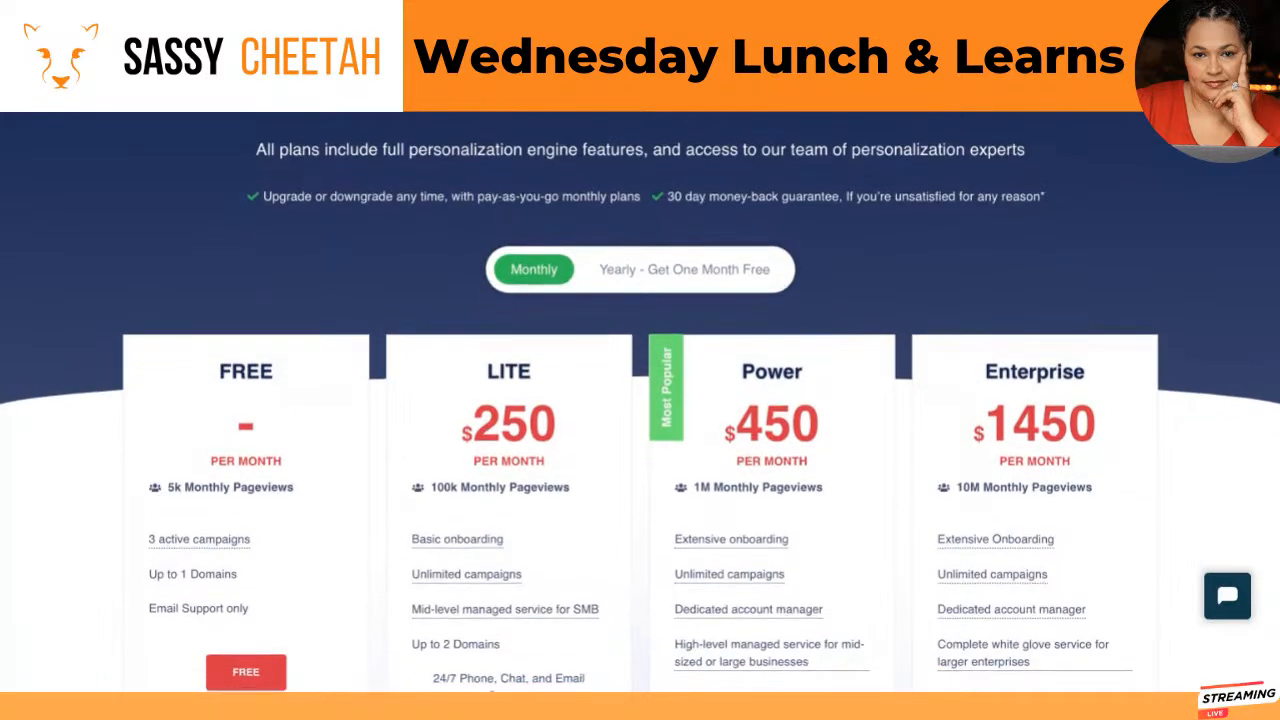
pyautogui.scroll(-1, 640, 400)
pyautogui.scroll(-1, 640, 400)
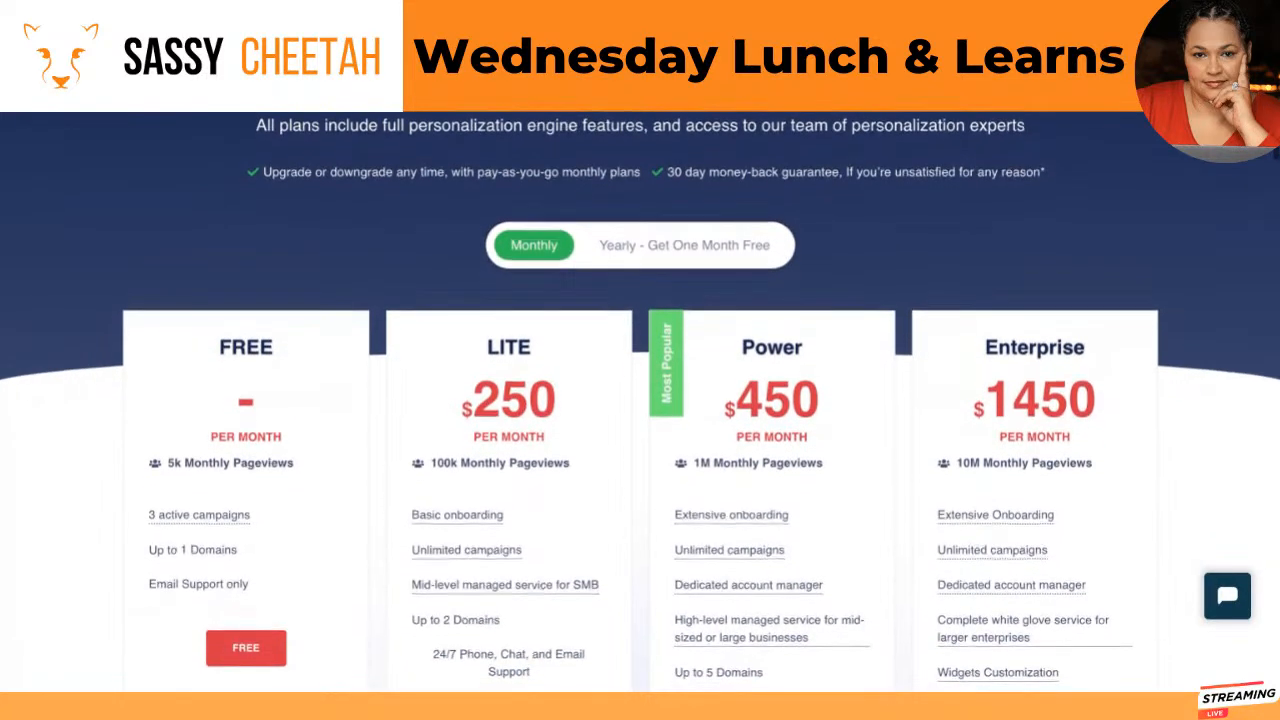
pyautogui.scroll(-1, 640, 400)
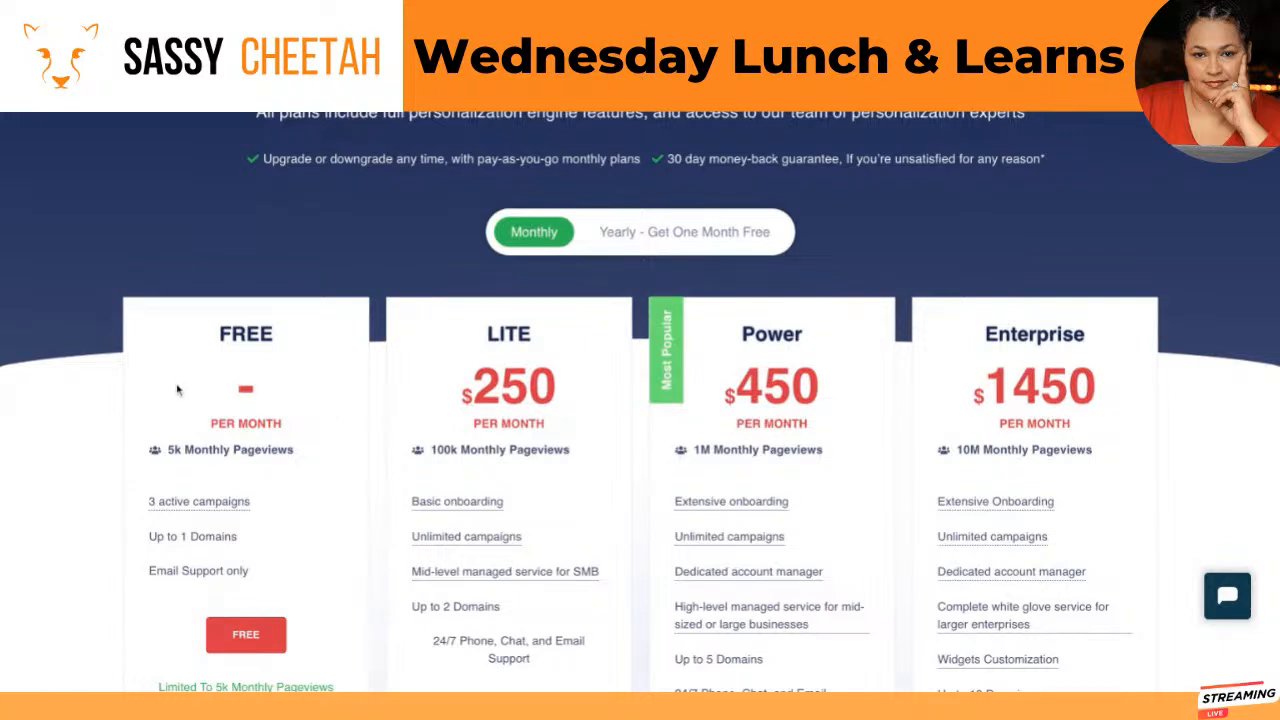
pyautogui.scroll(-1, 177, 390)
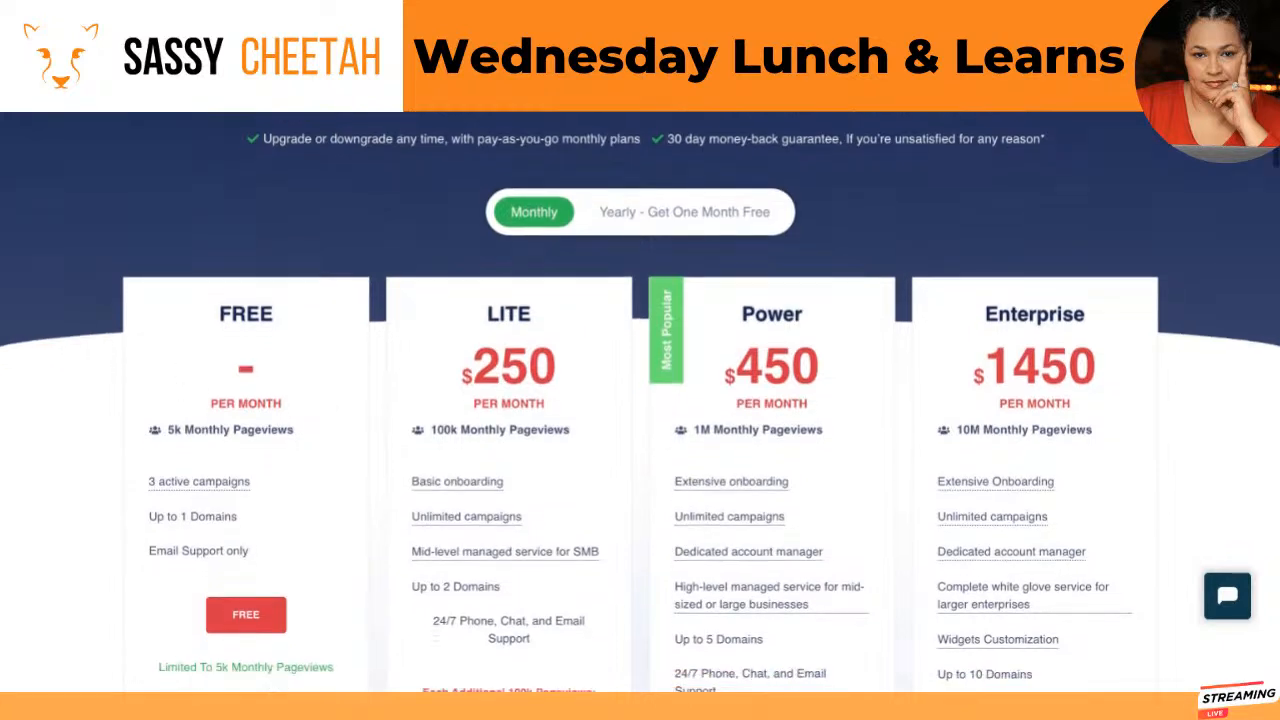
pyautogui.scroll(-1, 173, 328)
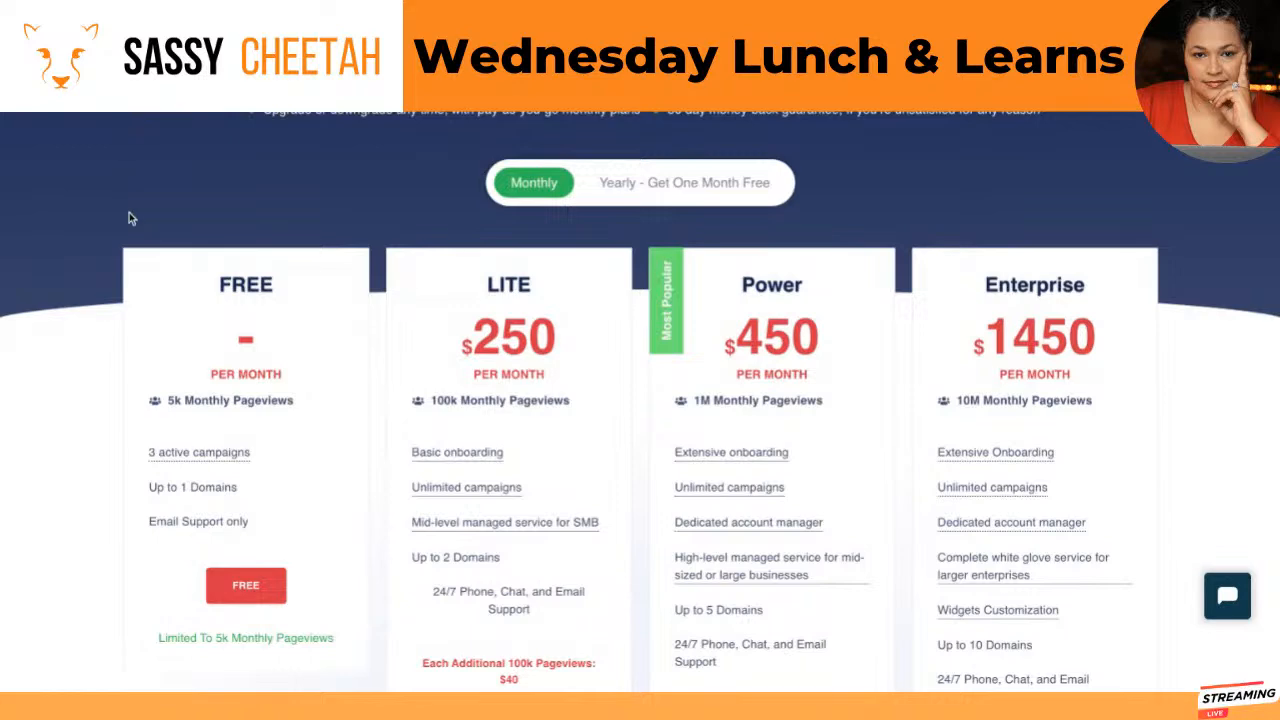
pyautogui.scroll(2, 129, 213)
pyautogui.scroll(3, 129, 218)
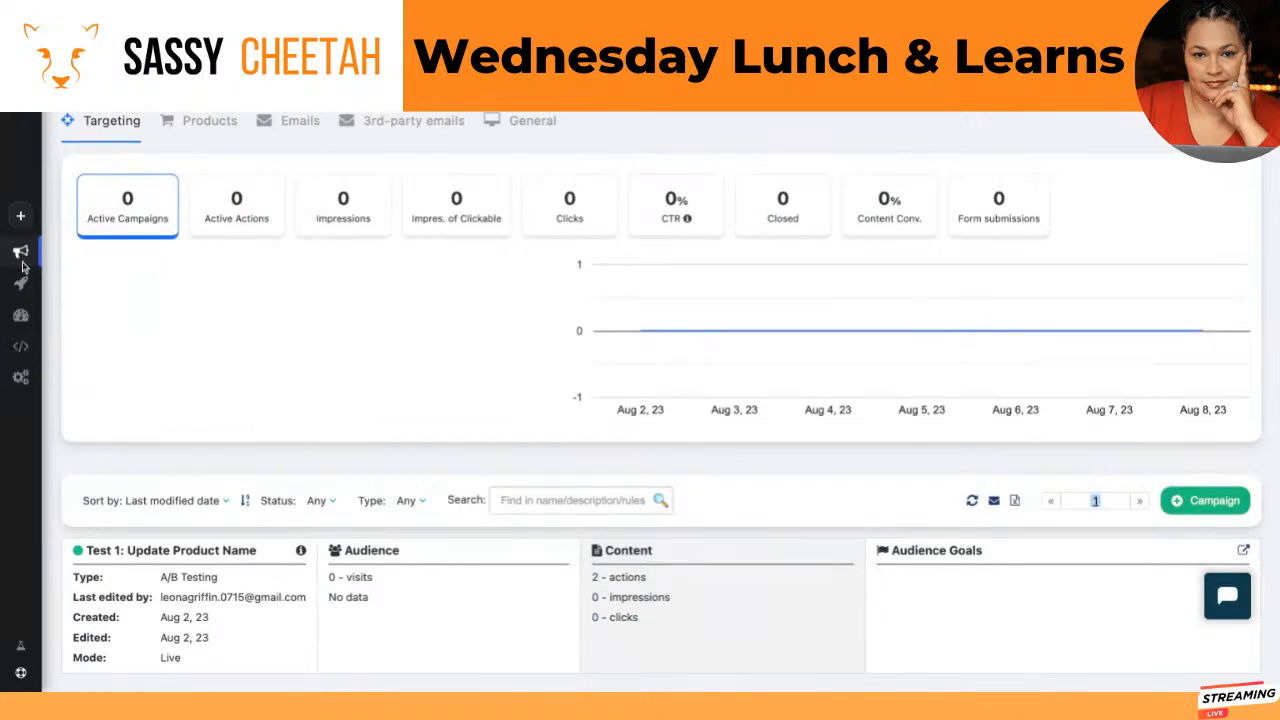
# - Display the asynchronous tracking code for the-private-closet.myshopify.com from the tracker settings, and close it
pyautogui.click(21, 350)
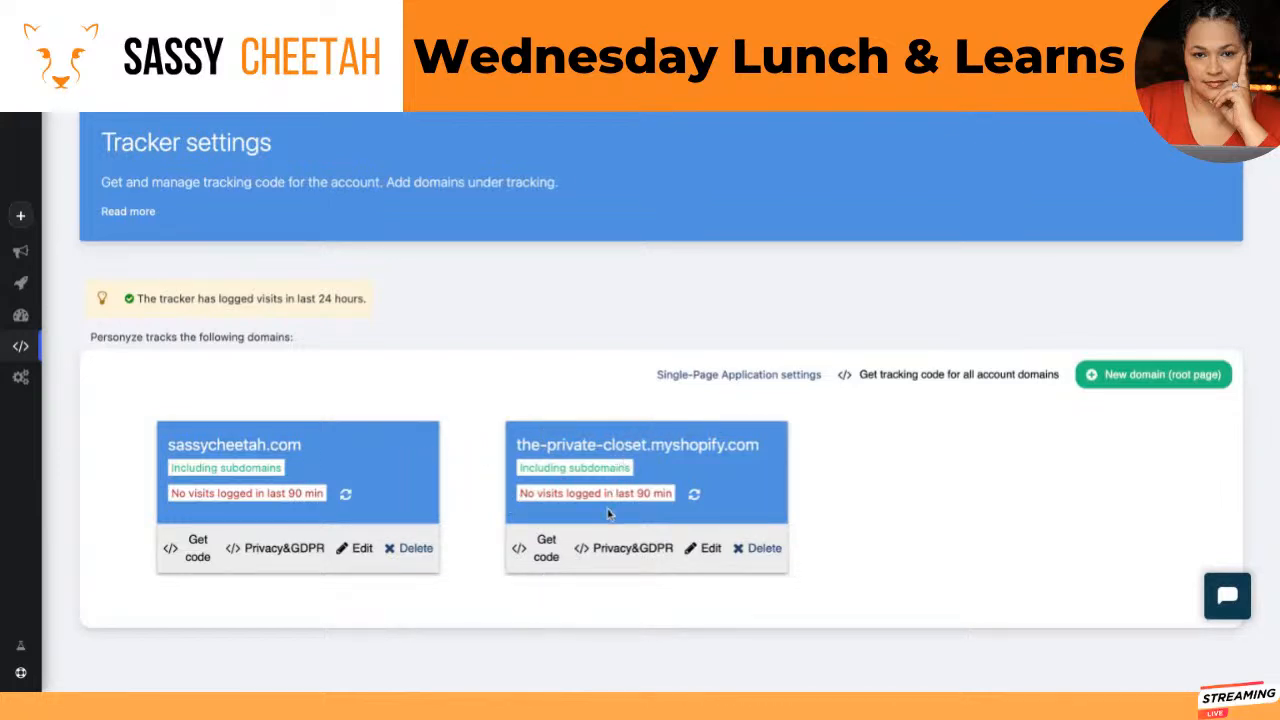
pyautogui.click(546, 550)
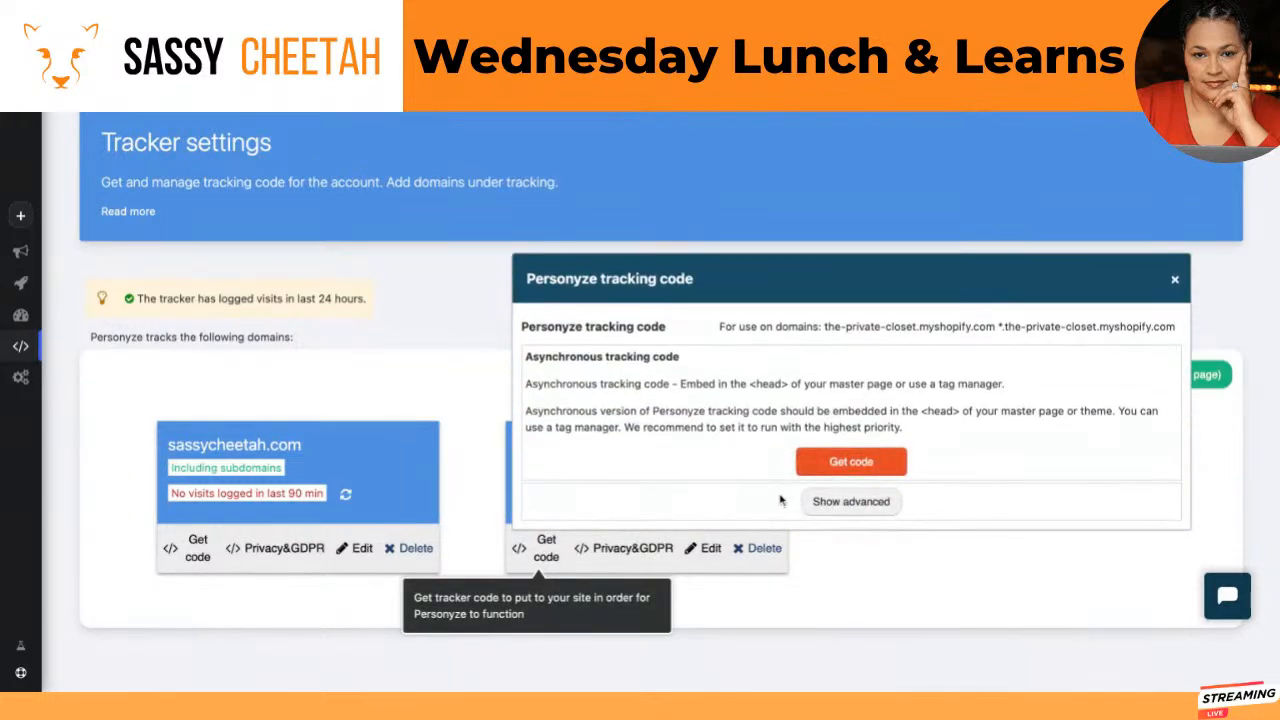
pyautogui.click(831, 470)
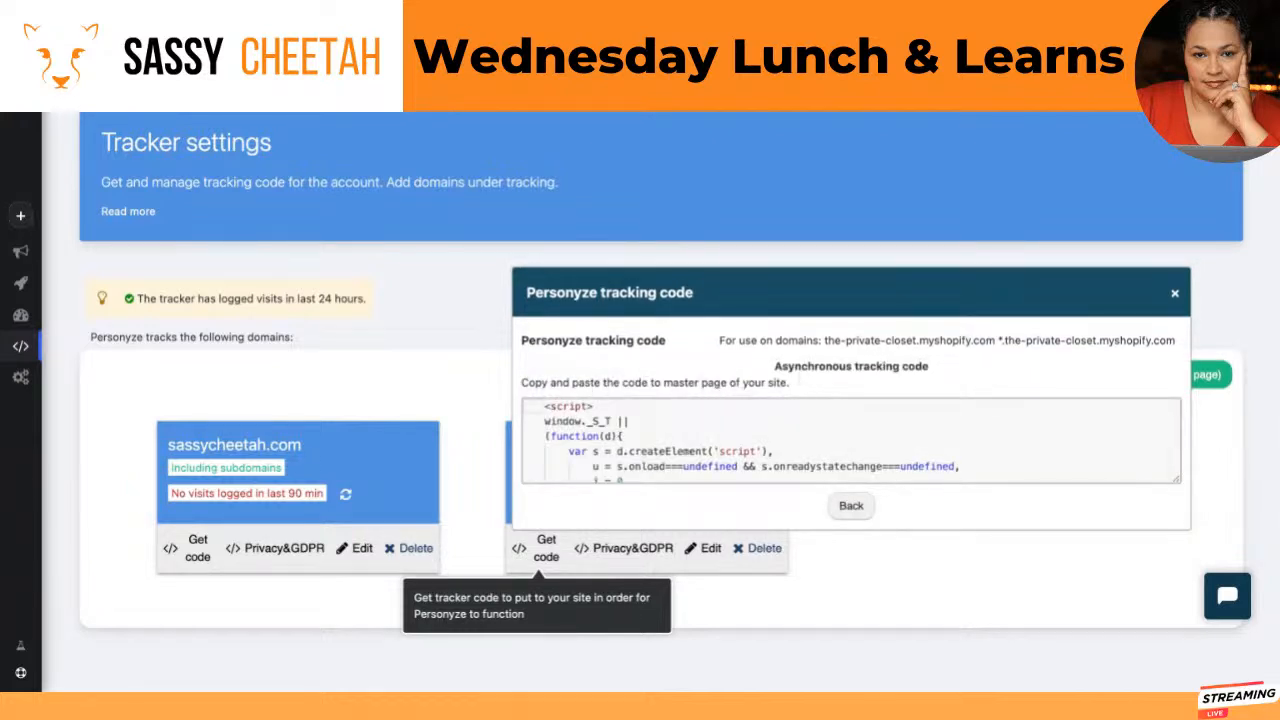
pyautogui.click(1175, 293)
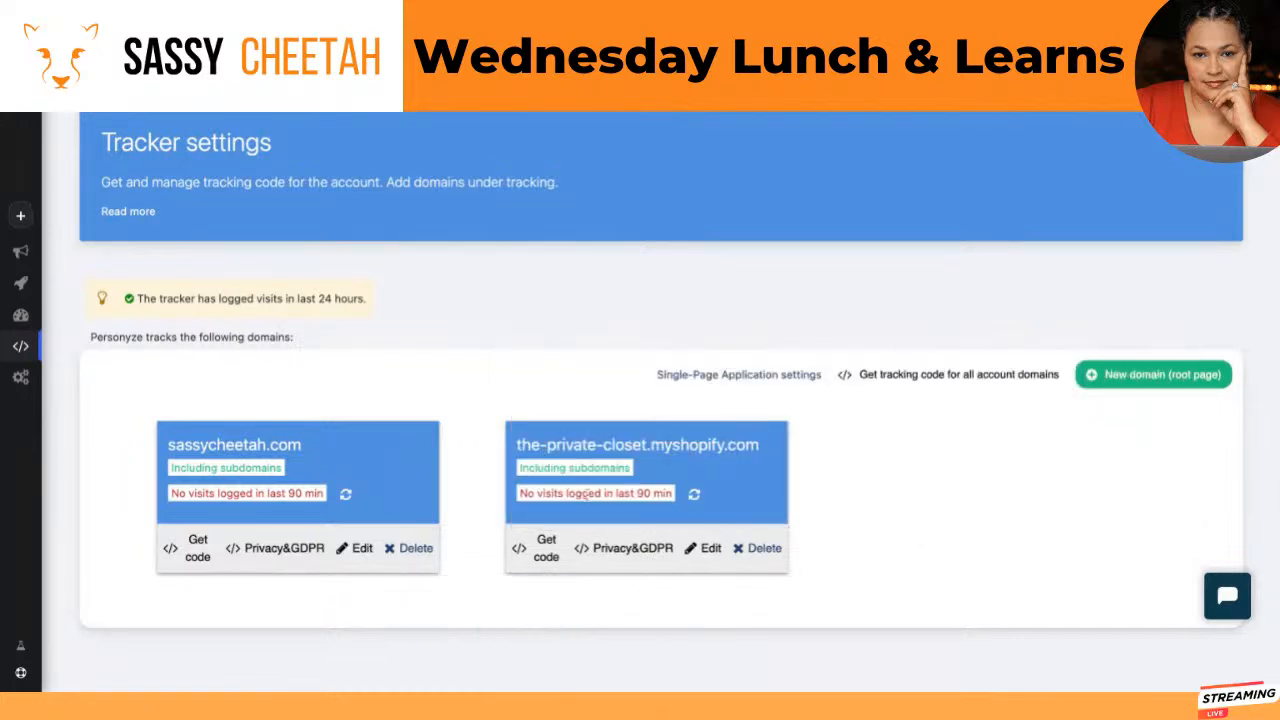
# - Reopen the tracking code for the-private-closet.myshopify.com, read the script from start to end, and close it
pyautogui.click(546, 556)
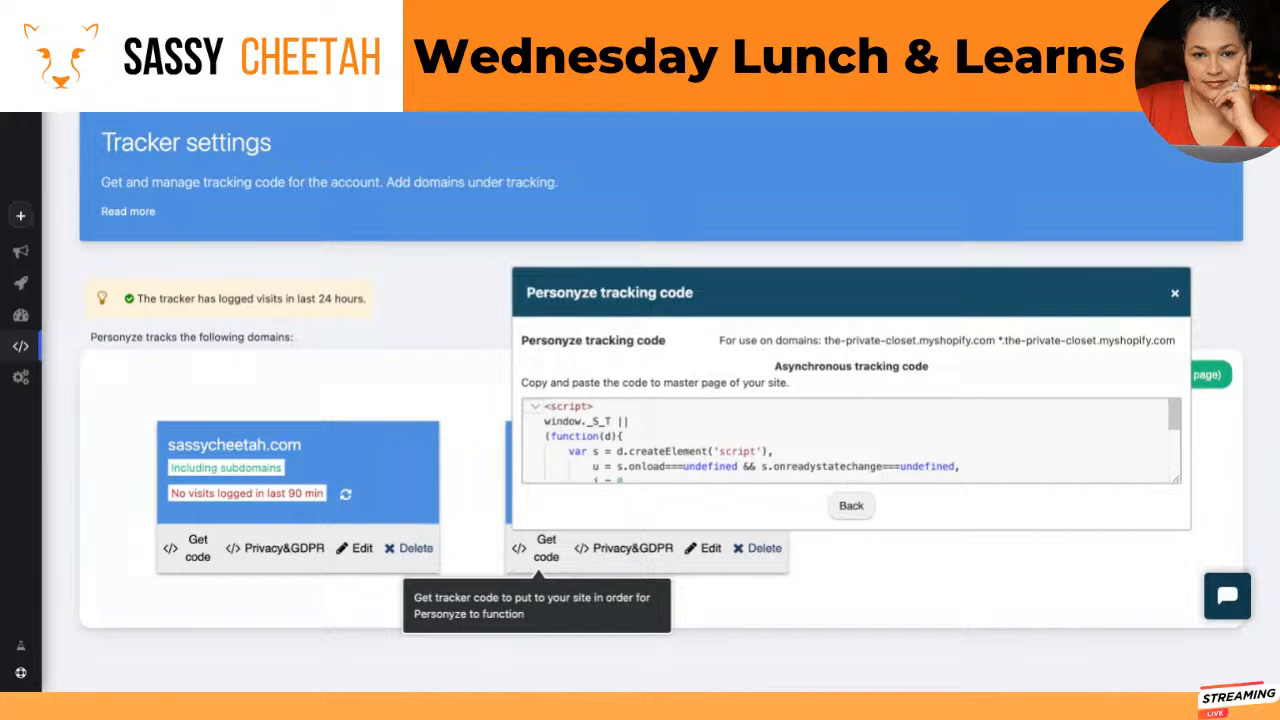
pyautogui.scroll(-5, 566, 426)
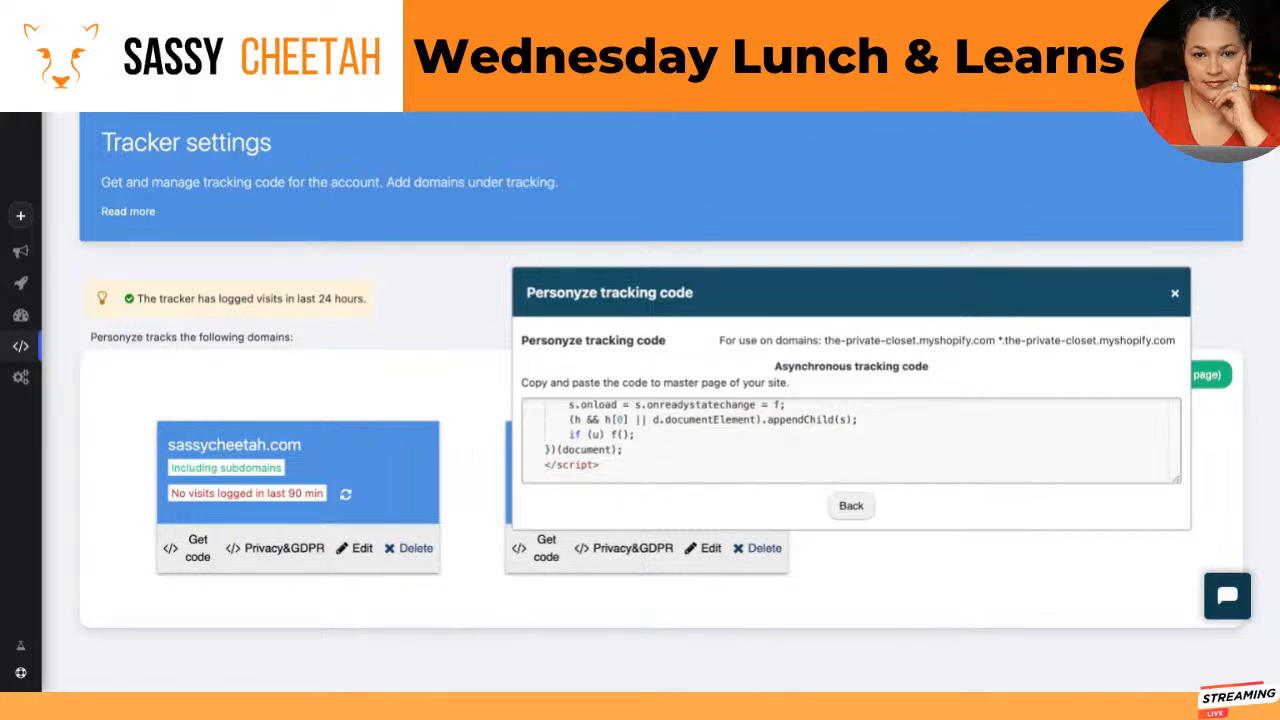
pyautogui.scroll(3, 589, 408)
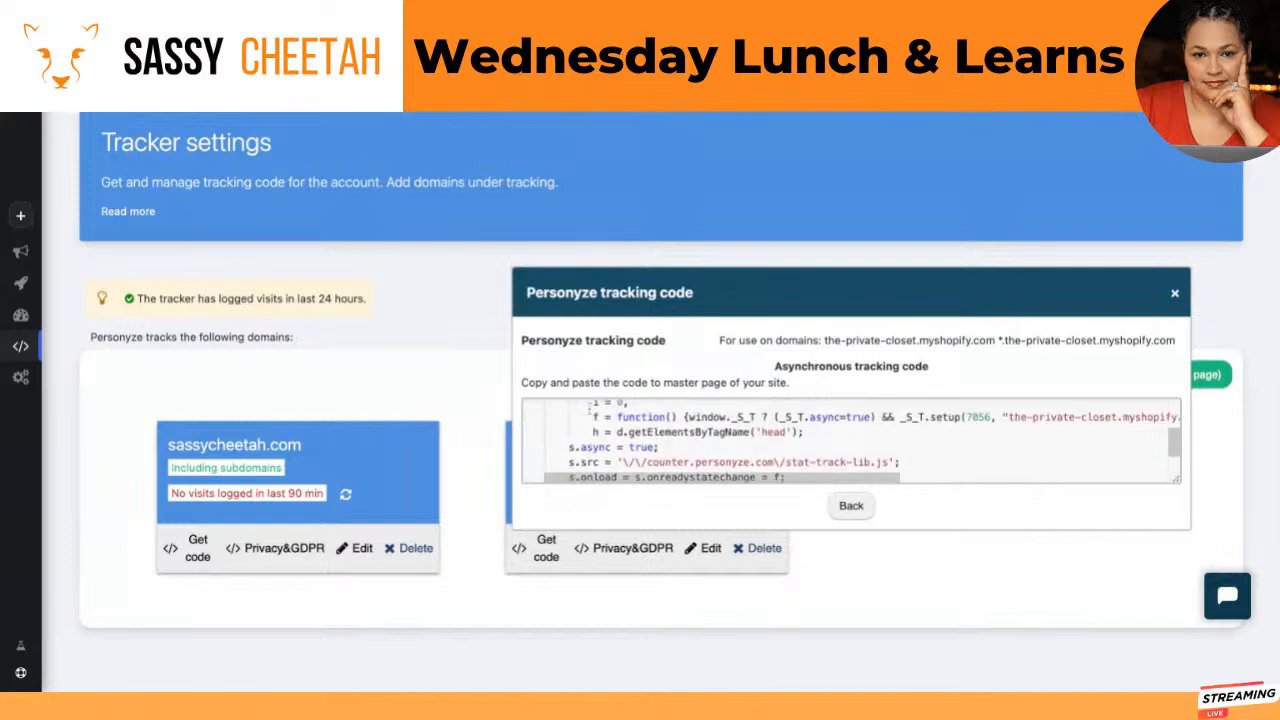
pyautogui.scroll(3, 589, 408)
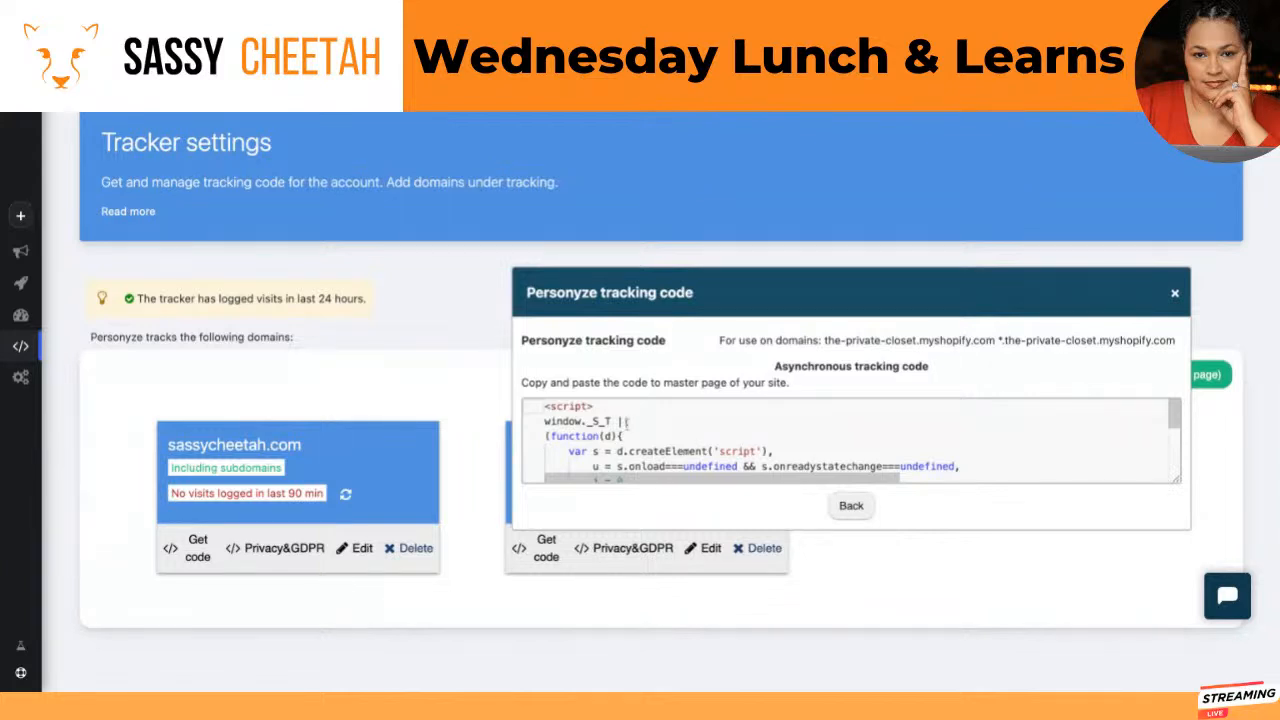
pyautogui.scroll(-1, 651, 443)
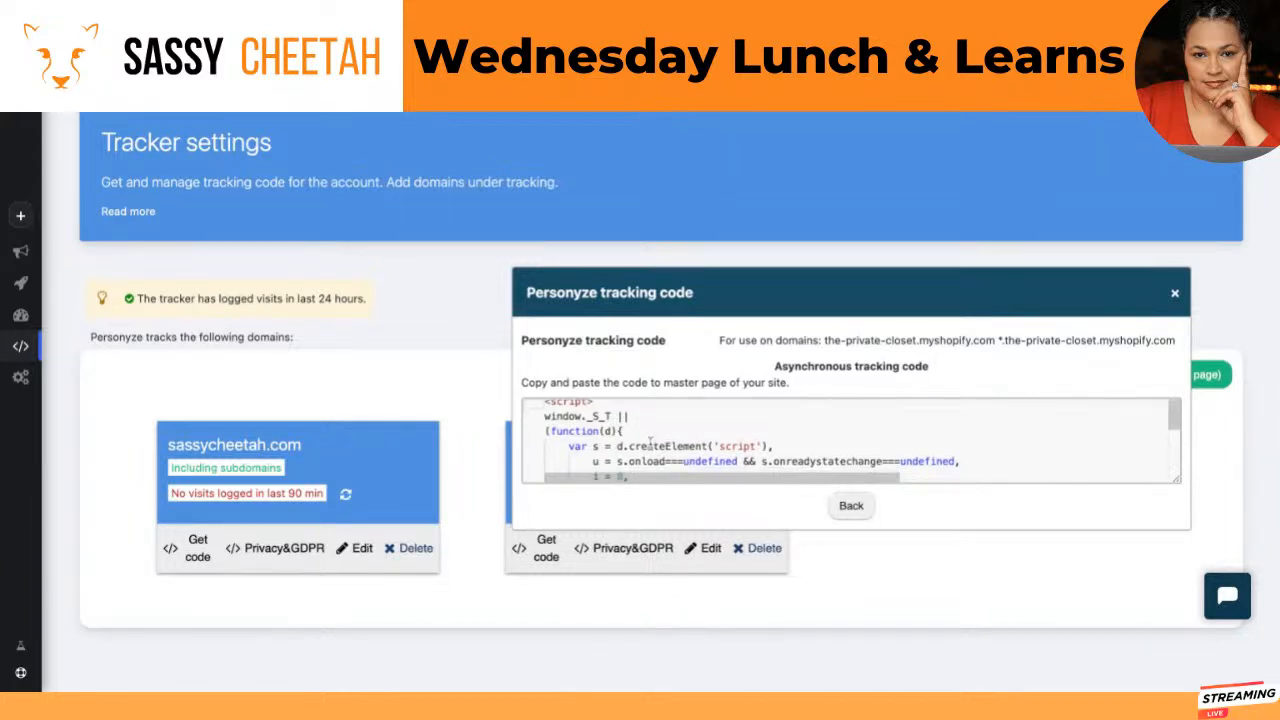
pyautogui.scroll(-5, 651, 443)
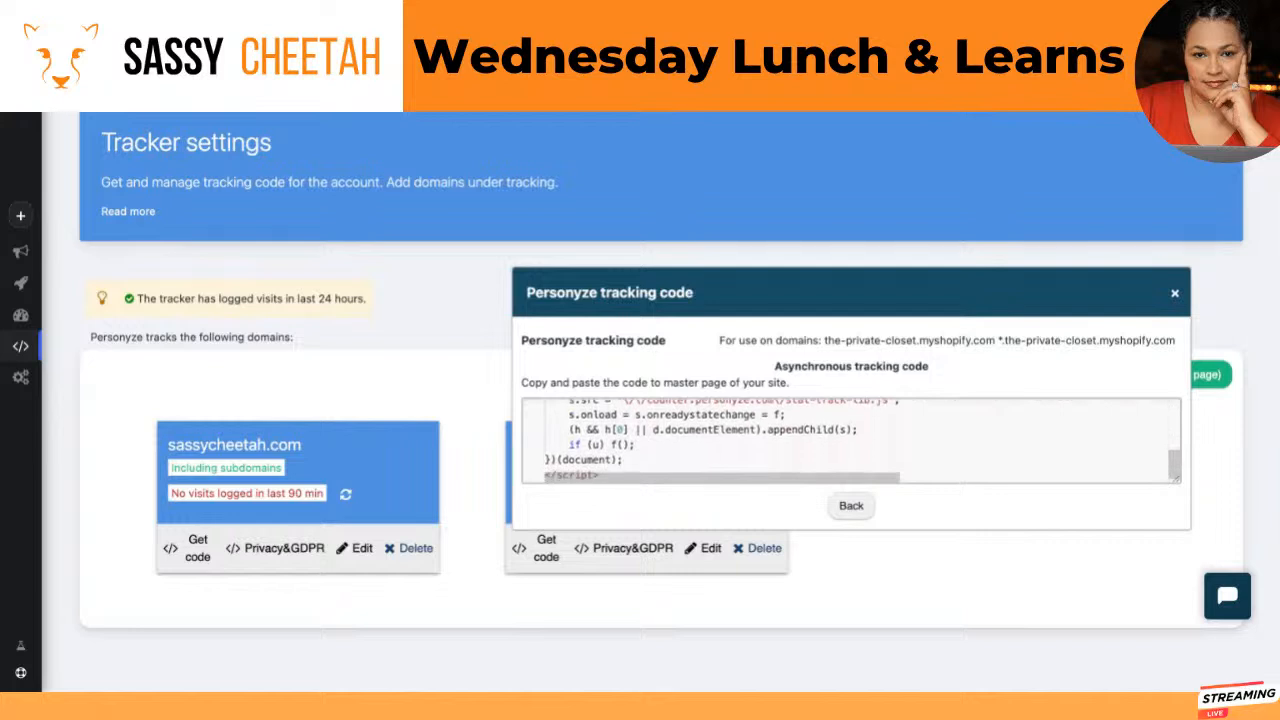
pyautogui.scroll(-1, 651, 443)
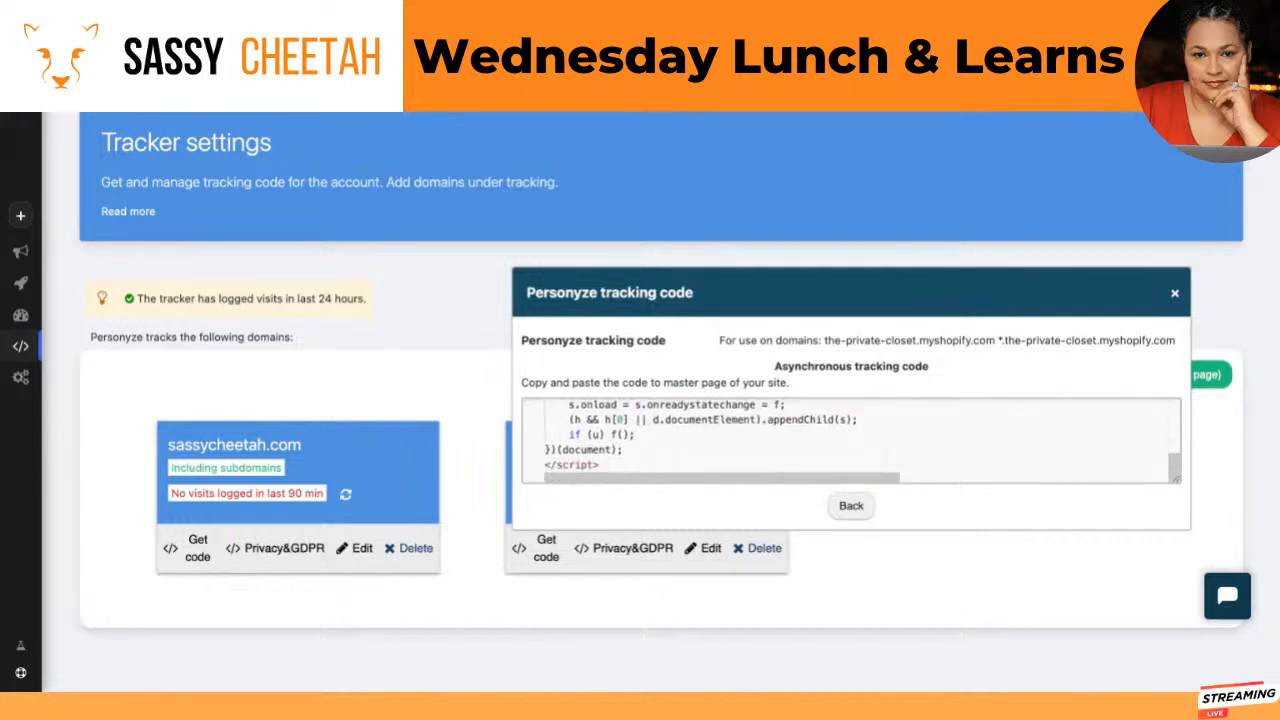
pyautogui.scroll(3, 681, 435)
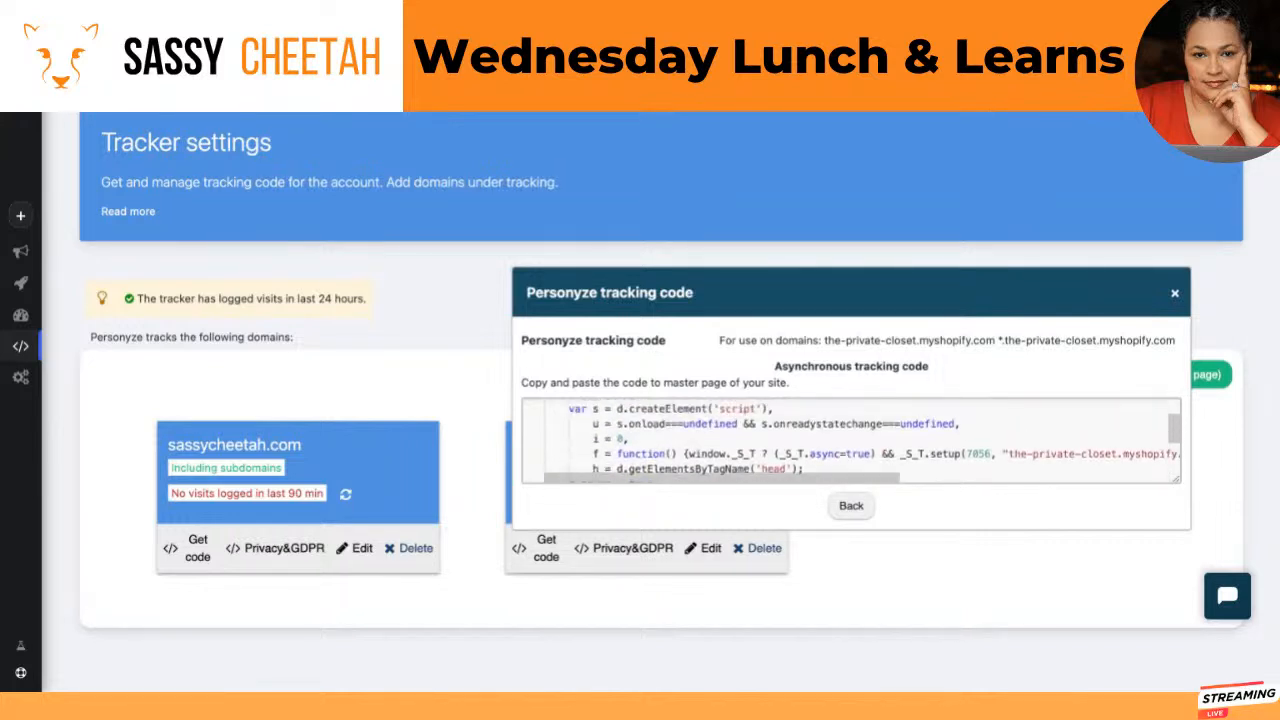
pyautogui.scroll(-3, 681, 435)
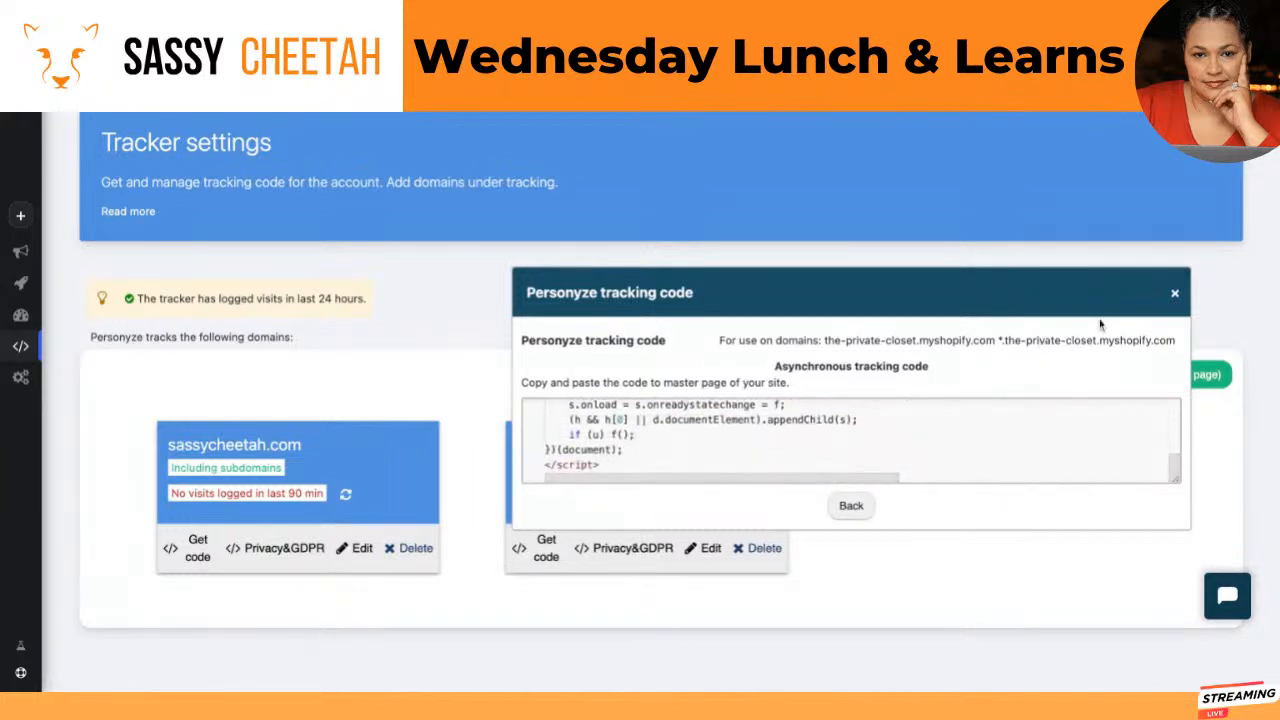
pyautogui.click(1172, 296)
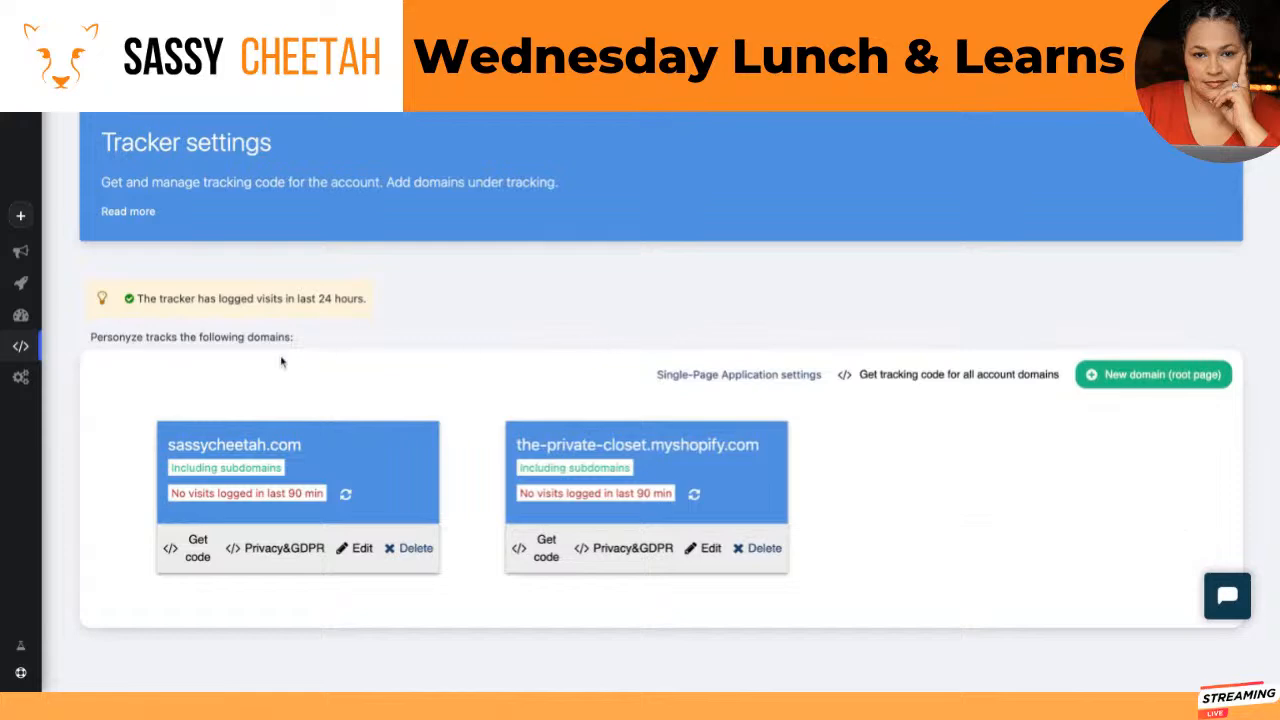
# - Set the campaigns dashboard's reporting time range to Last 30 full days
pyautogui.click(24, 256)
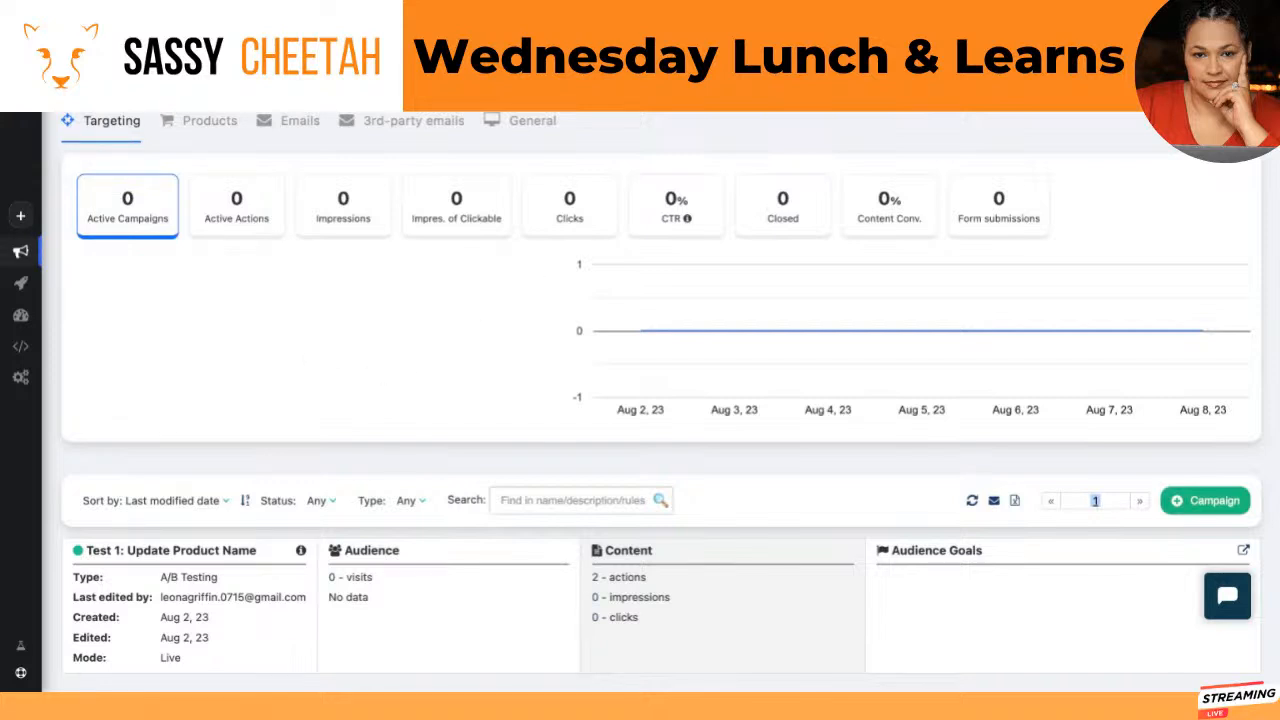
pyautogui.click(780, 88)
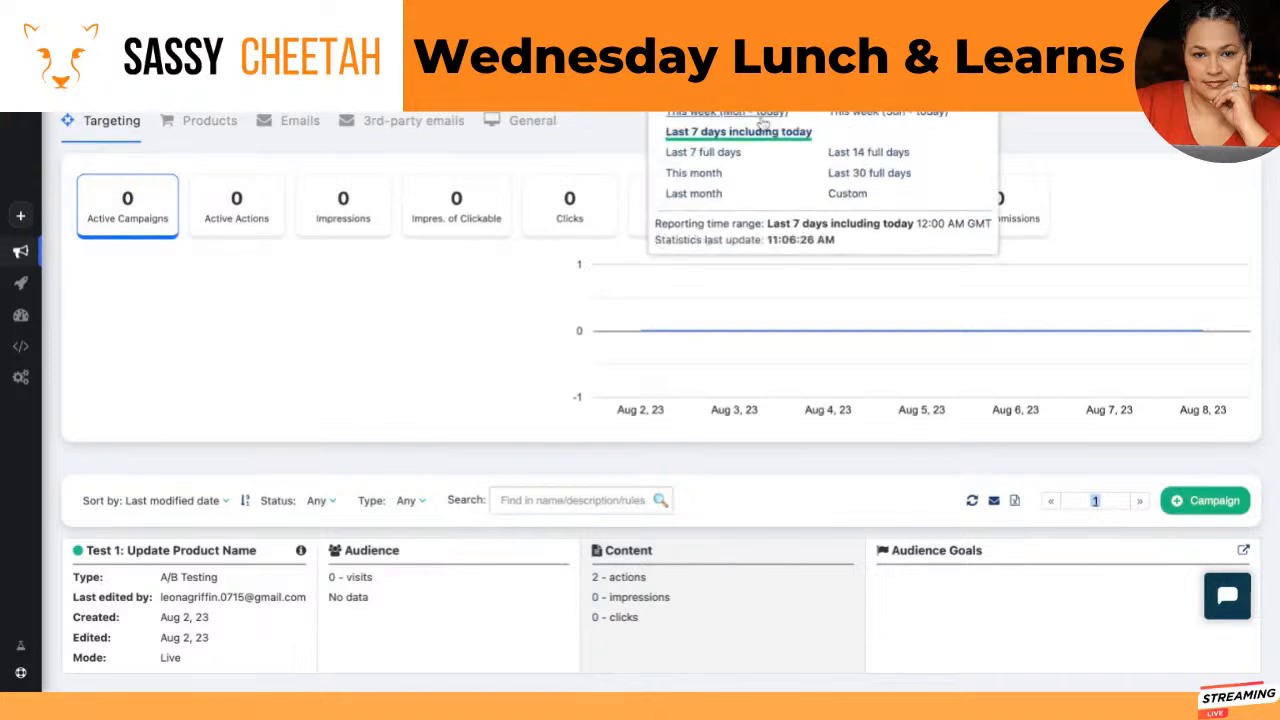
pyautogui.click(862, 173)
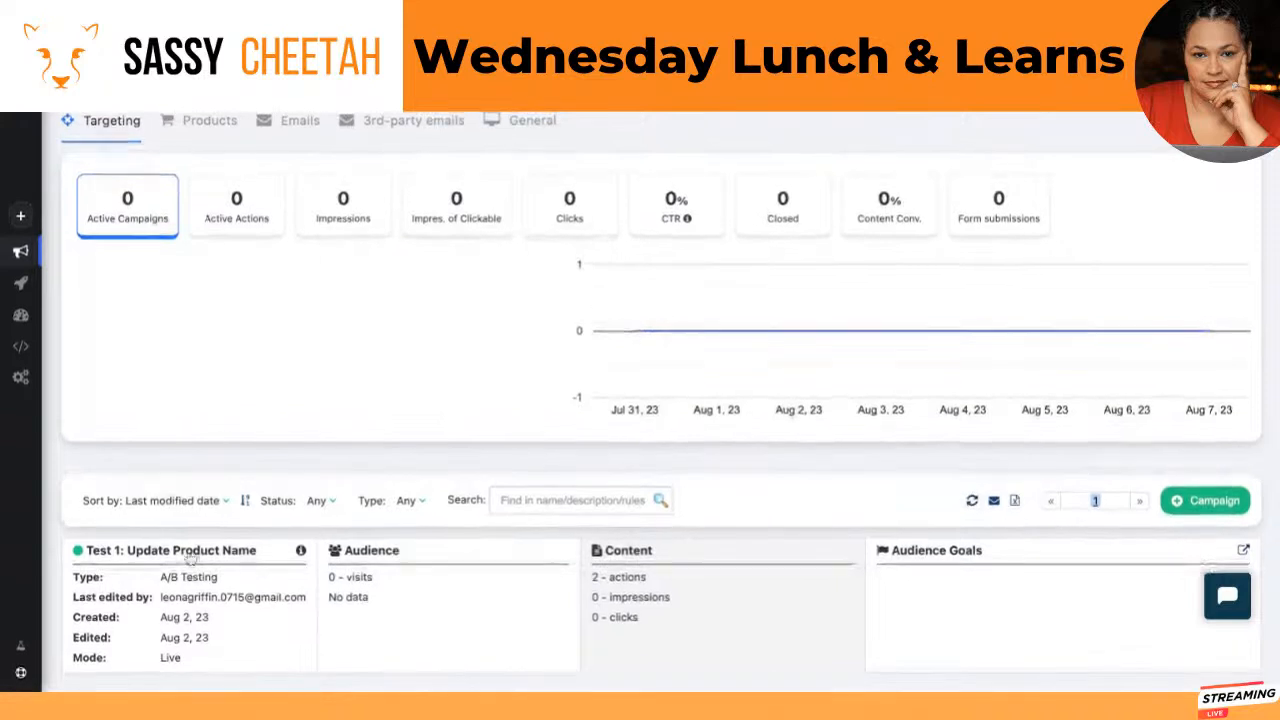
# - Open the "Test 1: Update Product Name" campaign and review its targeting rules, campaign summary and forecasted results
pyautogui.moveTo(186, 574)
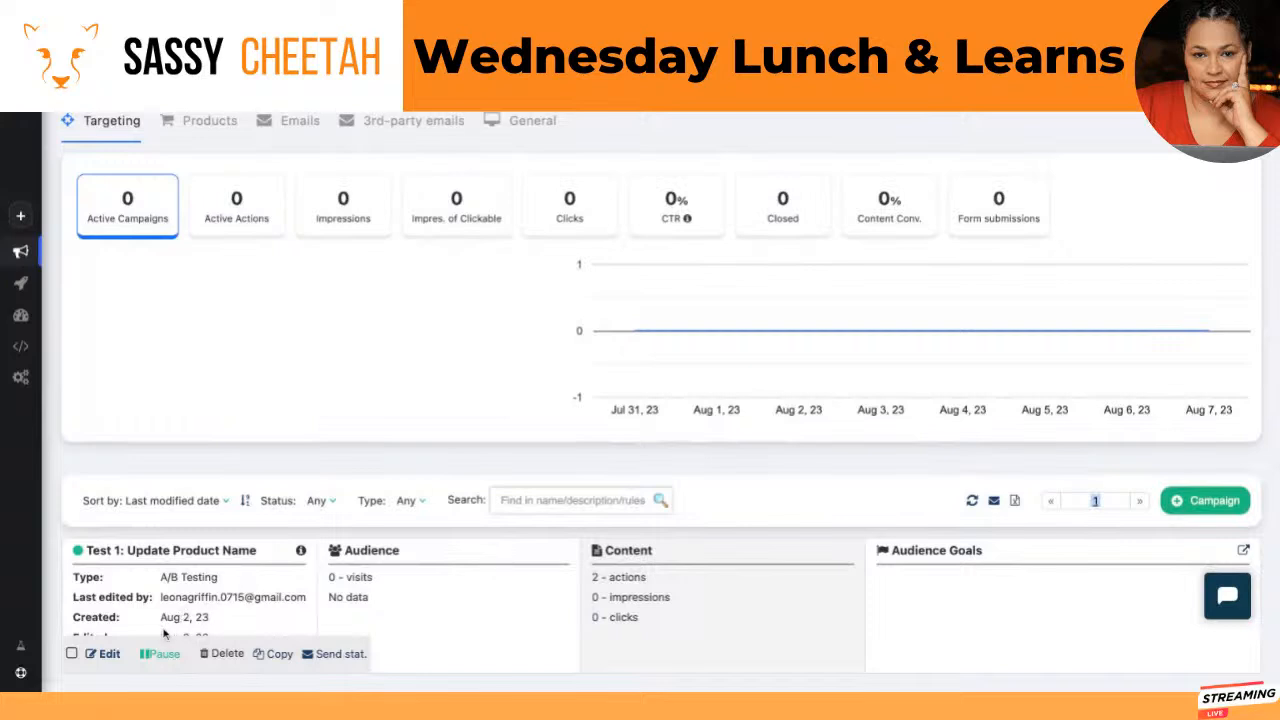
pyautogui.click(142, 553)
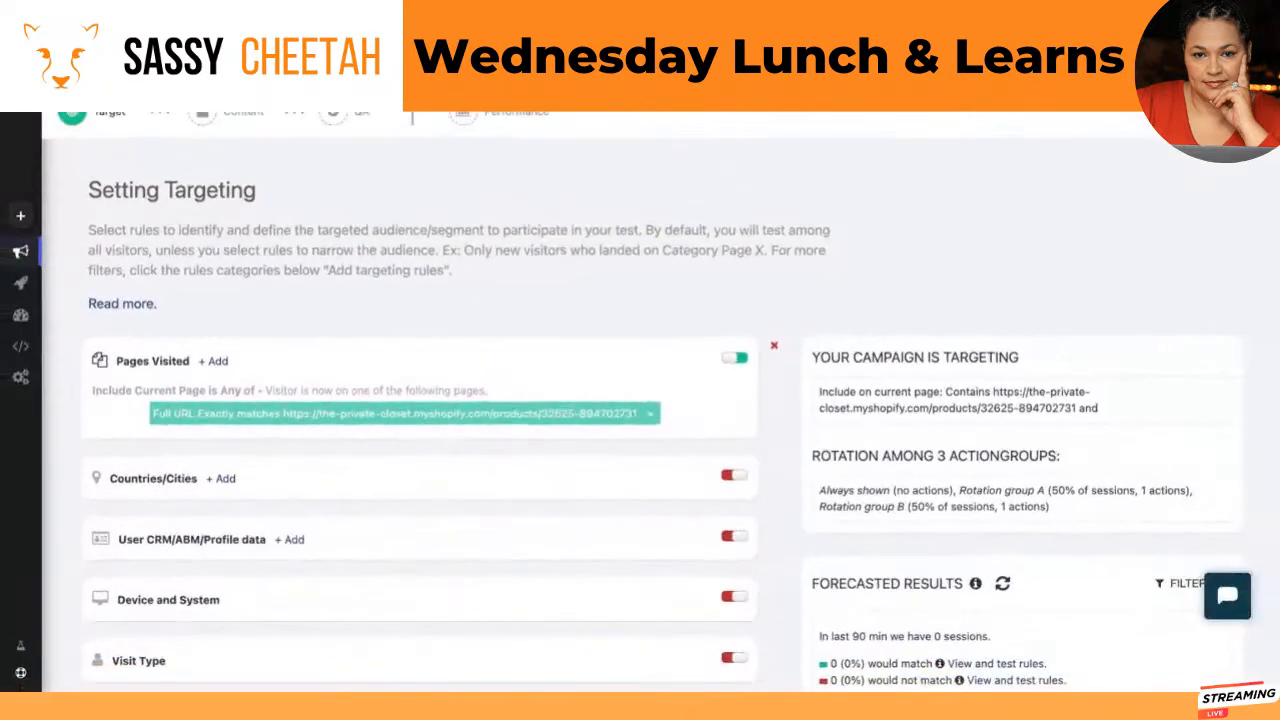
pyautogui.scroll(-3, 272, 486)
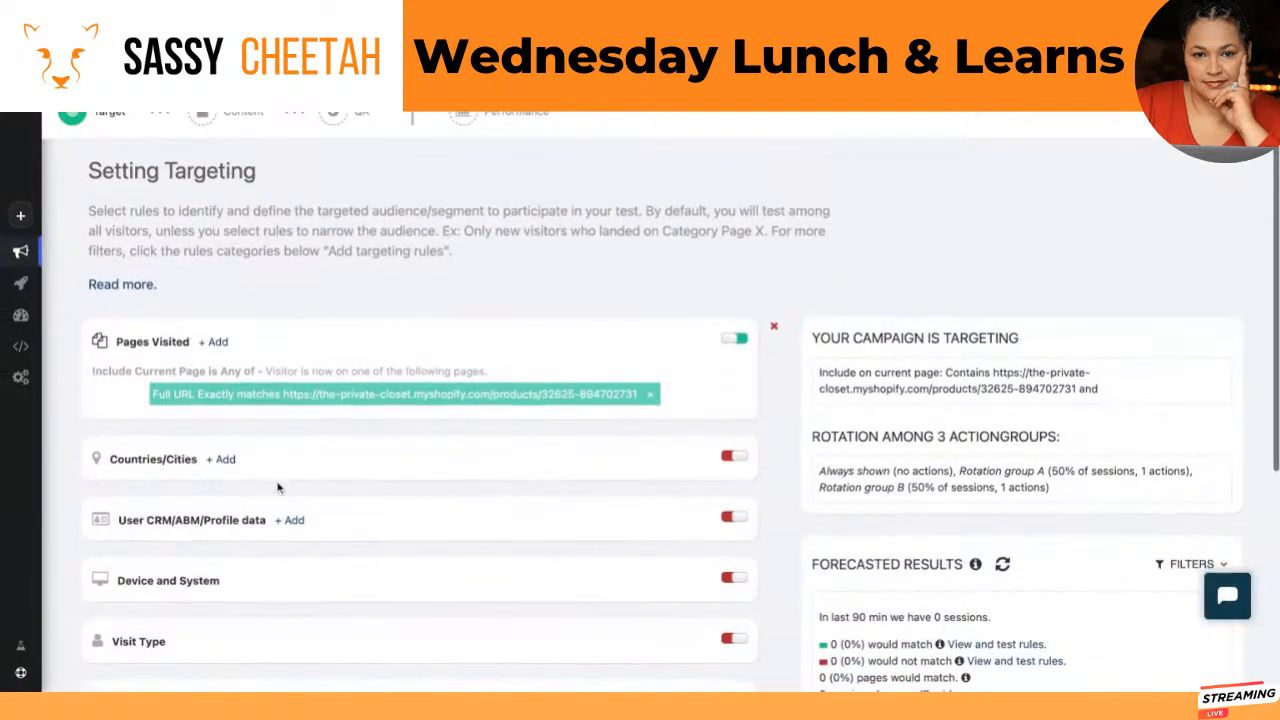
pyautogui.scroll(-1, 278, 488)
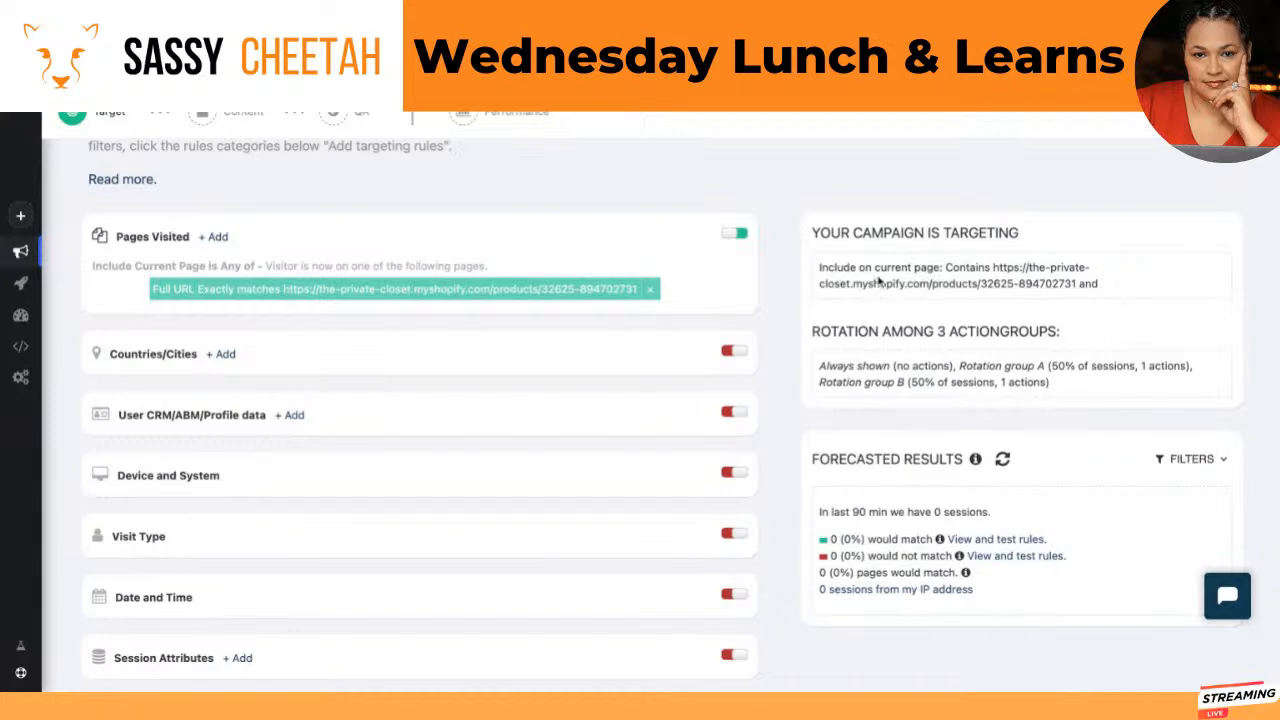
pyautogui.scroll(-5, 583, 402)
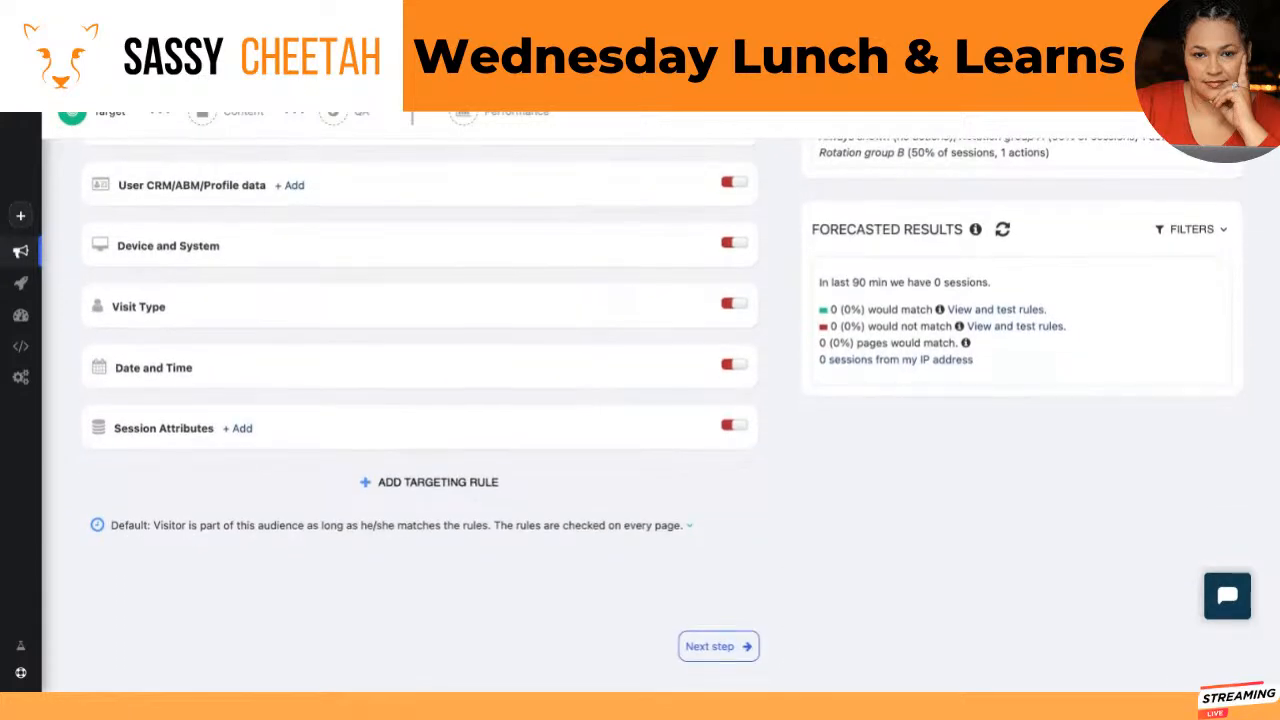
pyautogui.scroll(7, 583, 402)
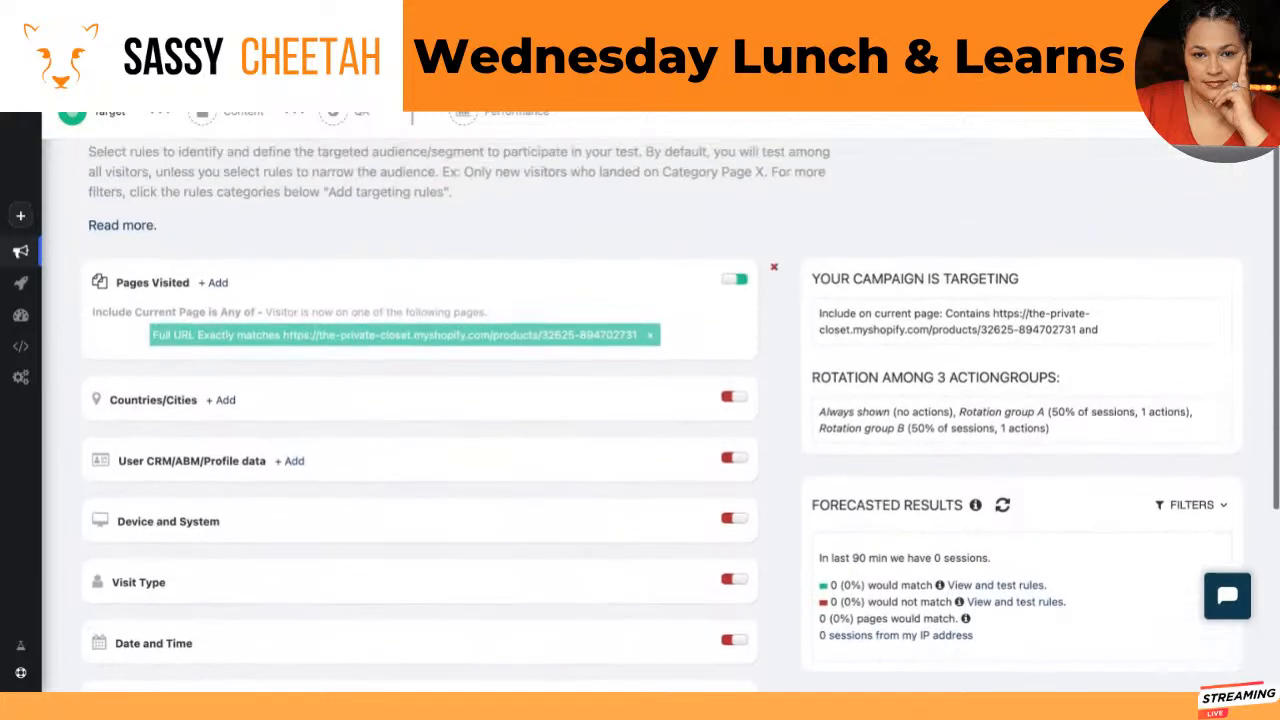
pyautogui.scroll(1, 583, 390)
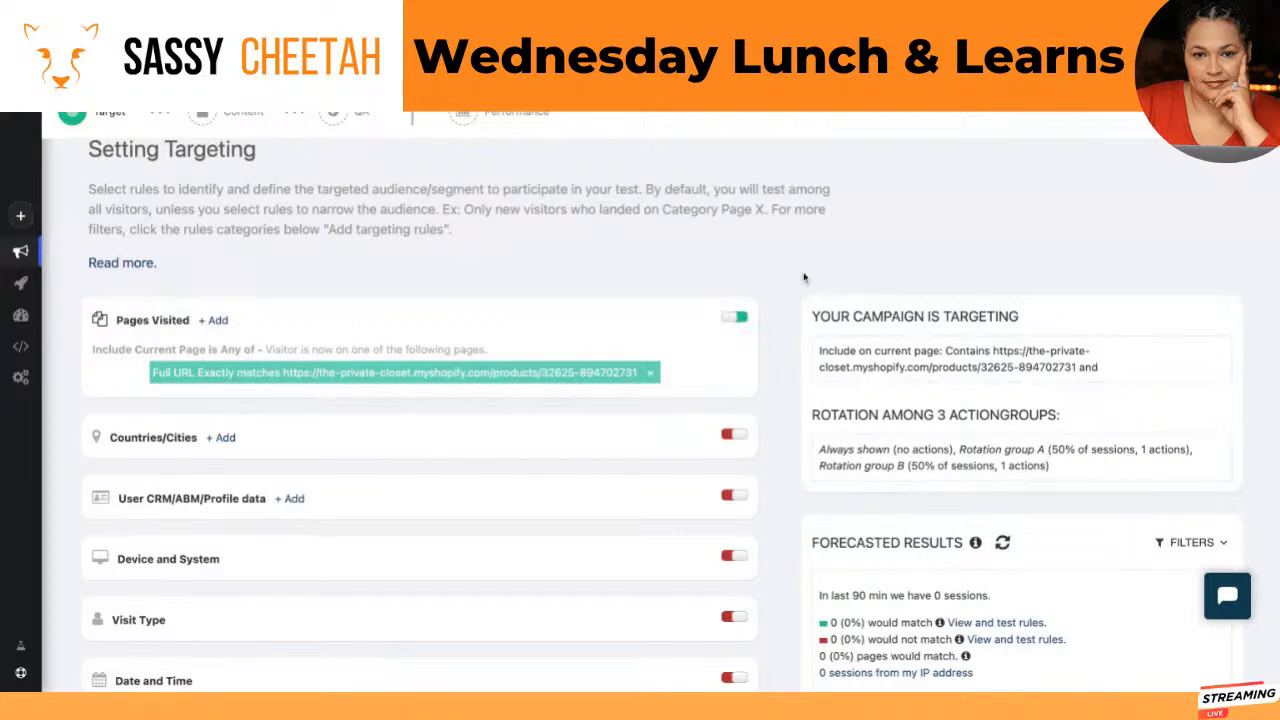
# - Examine the campaign's Test Versions content, including the A/B rotation split and groups A and B, and return to the campaigns dashboard
pyautogui.scroll(-1, 651, 402)
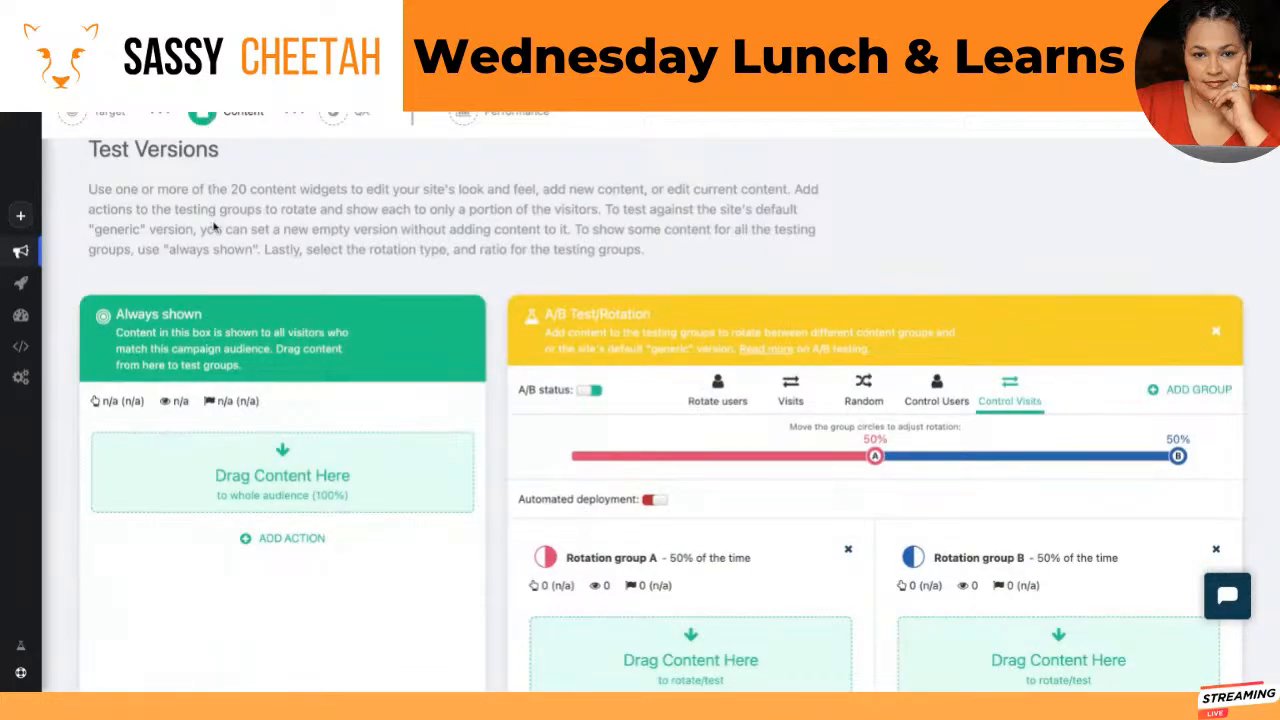
pyautogui.scroll(-2, 213, 228)
pyautogui.scroll(-3, 213, 228)
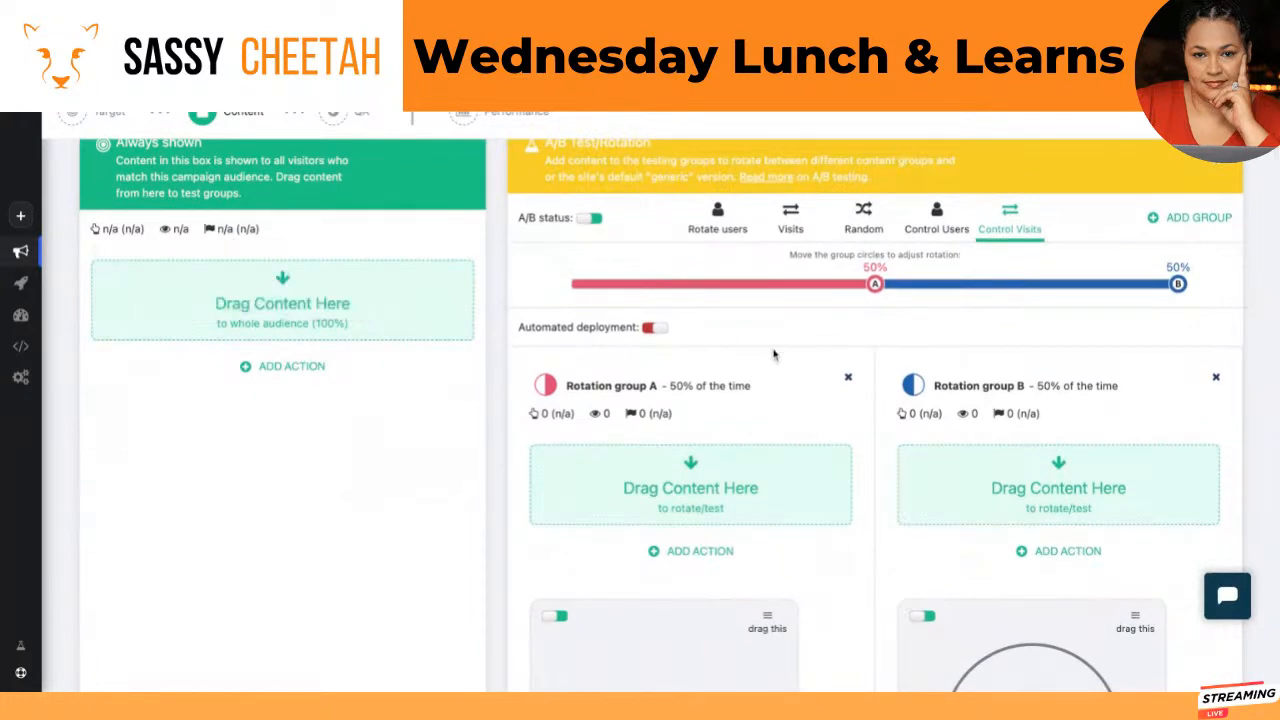
pyautogui.scroll(-1, 769, 413)
pyautogui.scroll(-1, 769, 413)
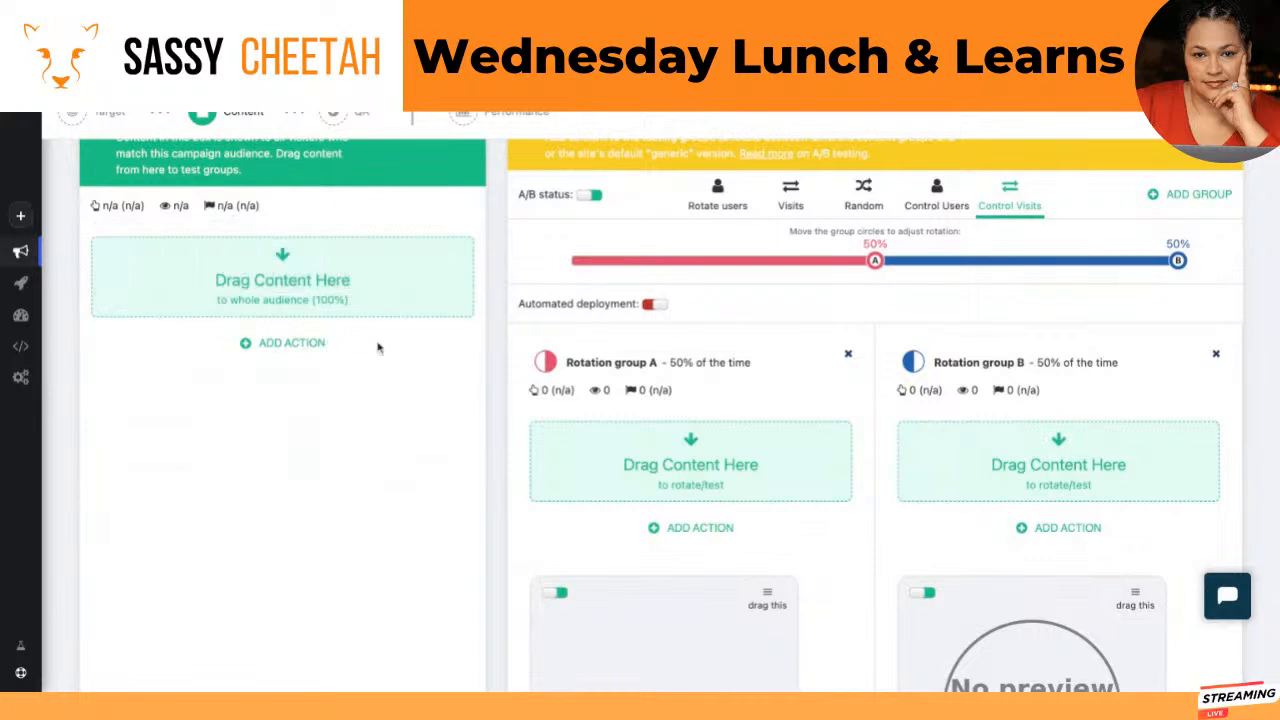
pyautogui.scroll(-1, 634, 405)
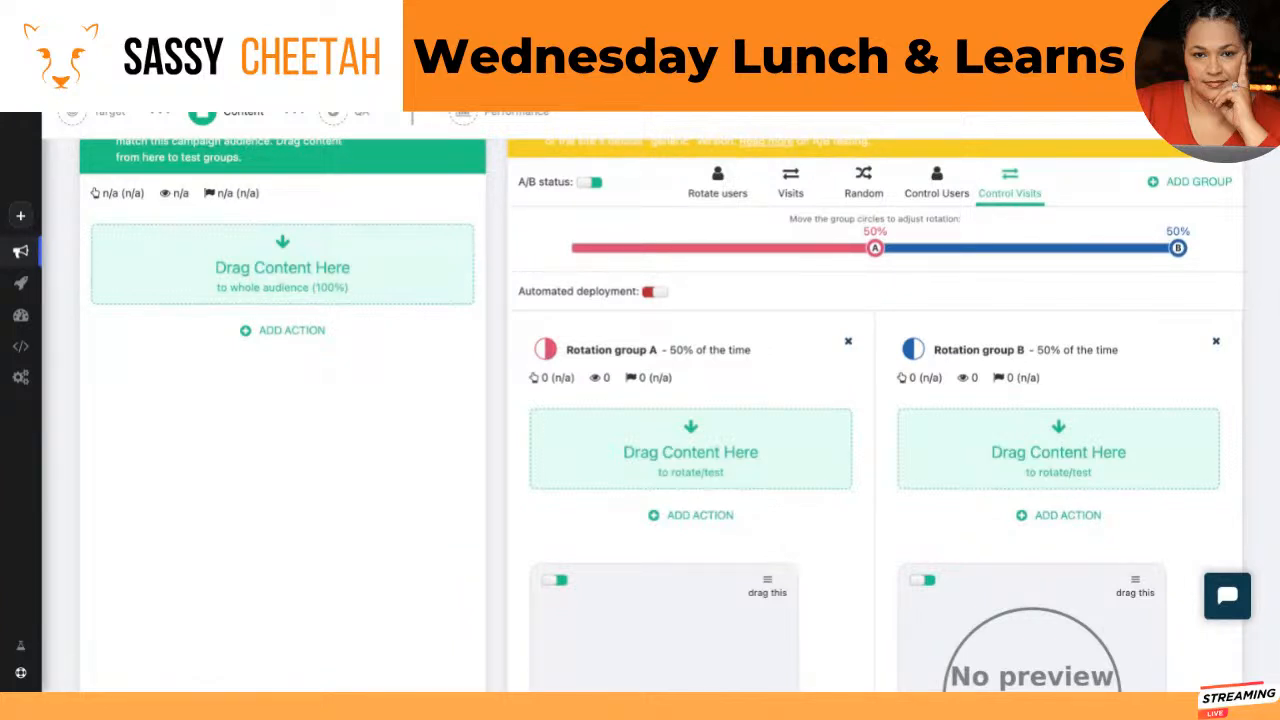
pyautogui.click(20, 253)
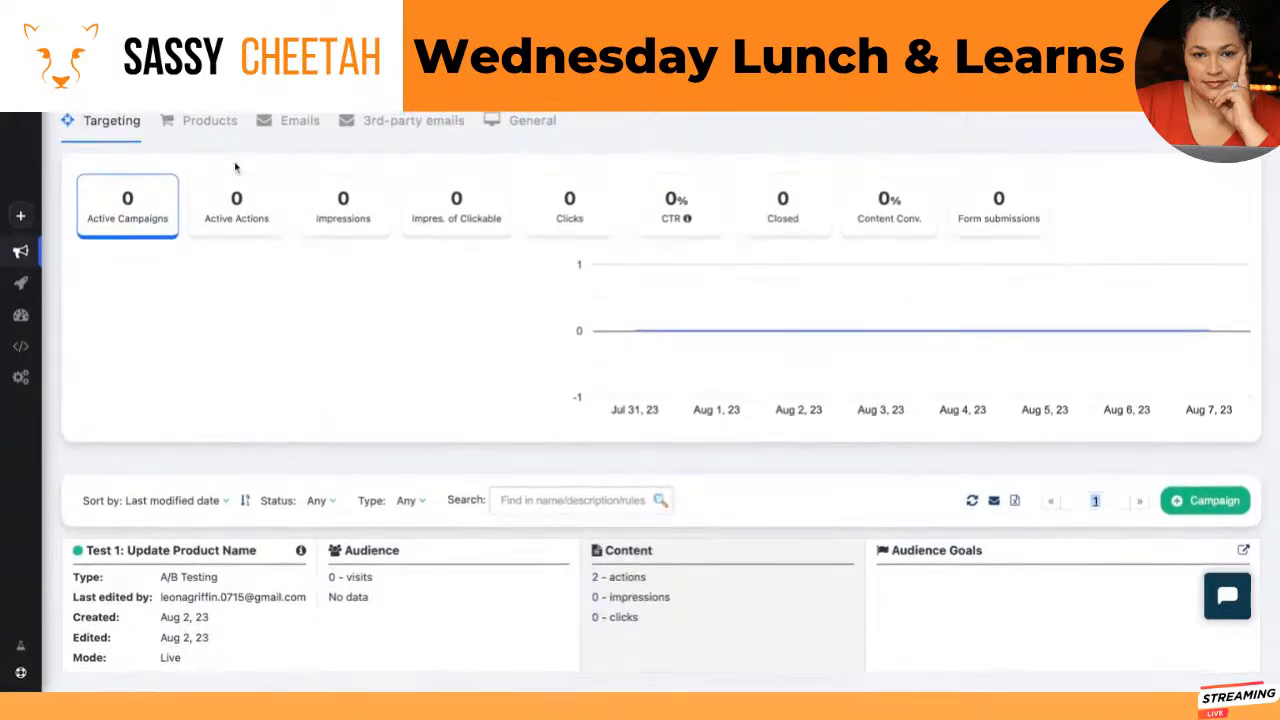
# - Start a new web browser campaign of the A/B Testing type
pyautogui.click(1202, 510)
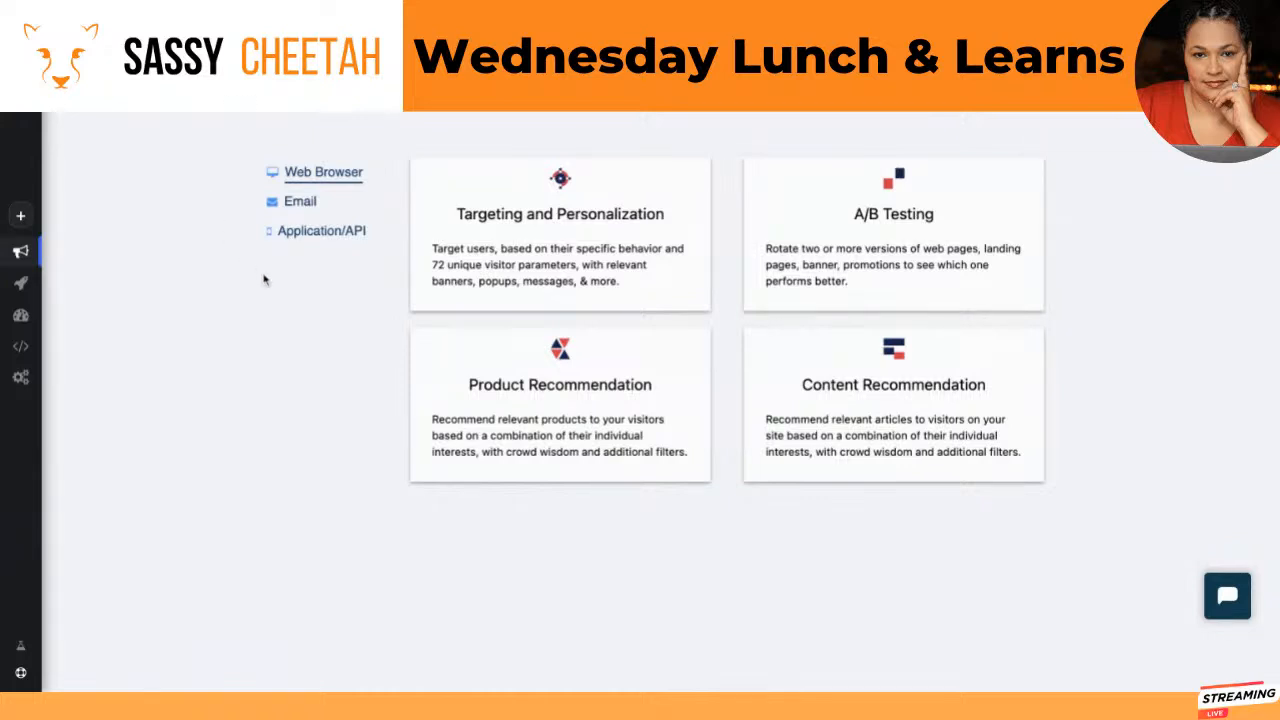
pyautogui.moveTo(455, 258)
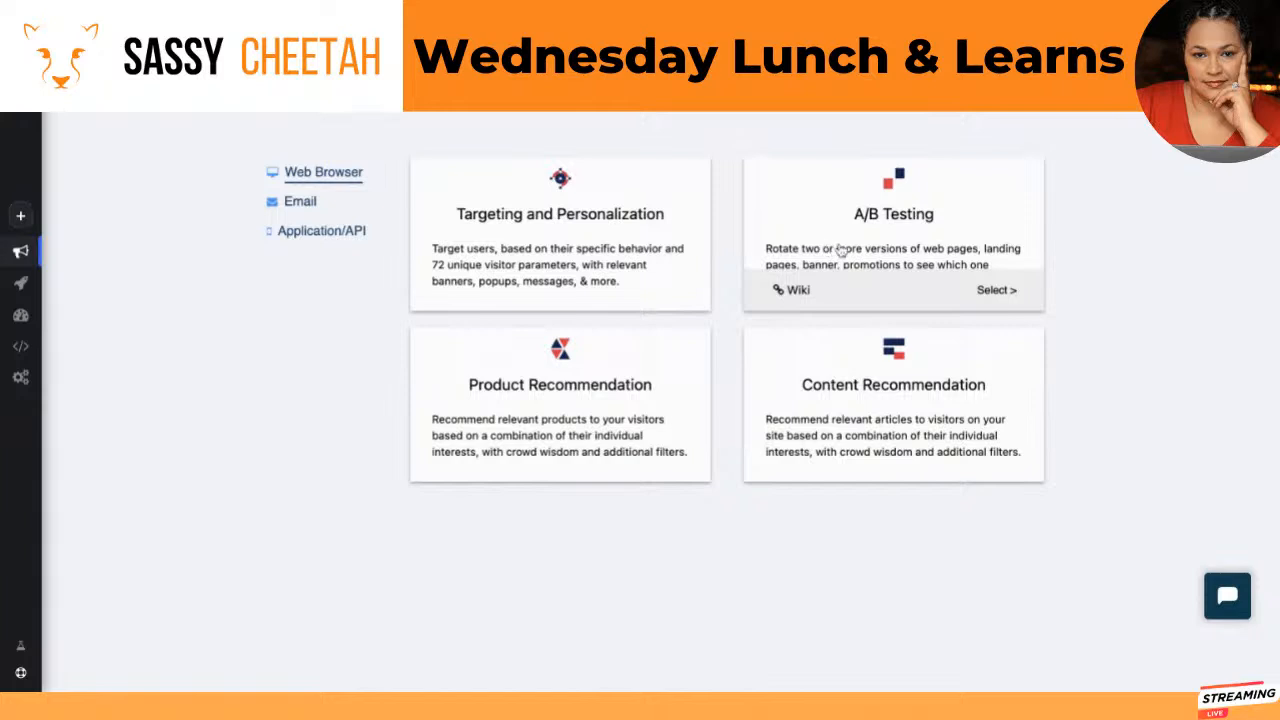
pyautogui.click(993, 290)
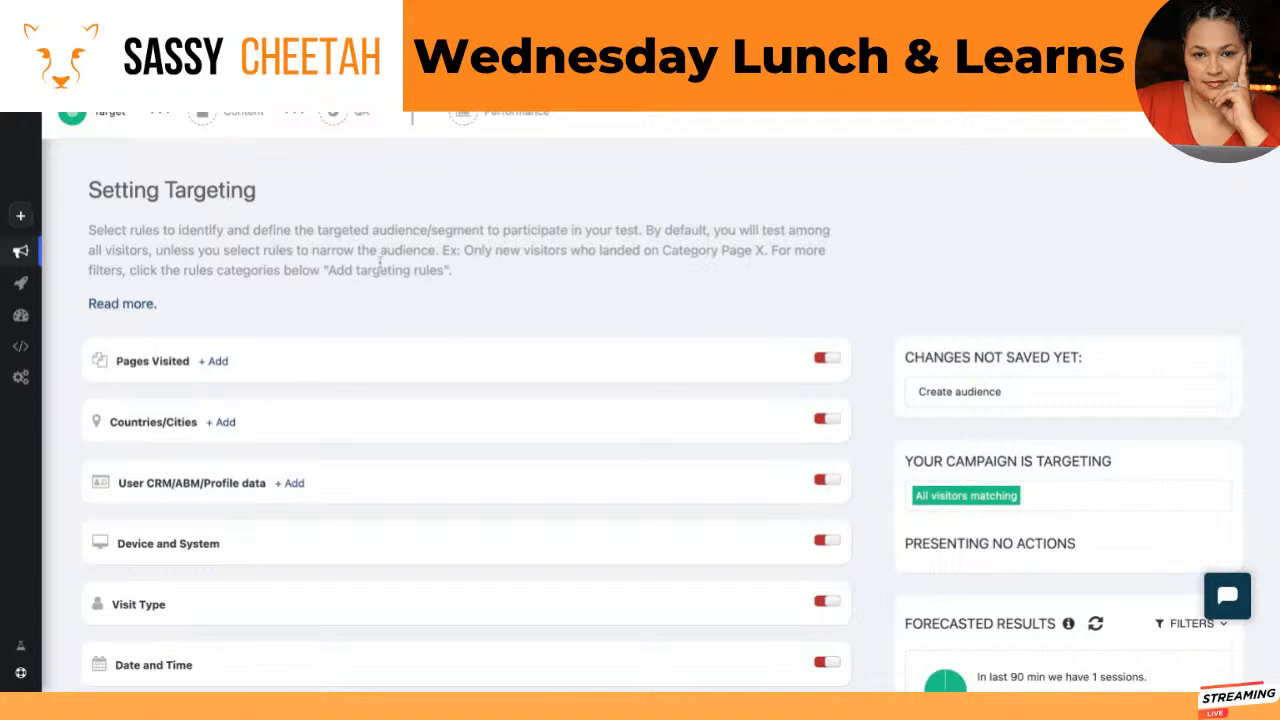
pyautogui.scroll(-2, 379, 265)
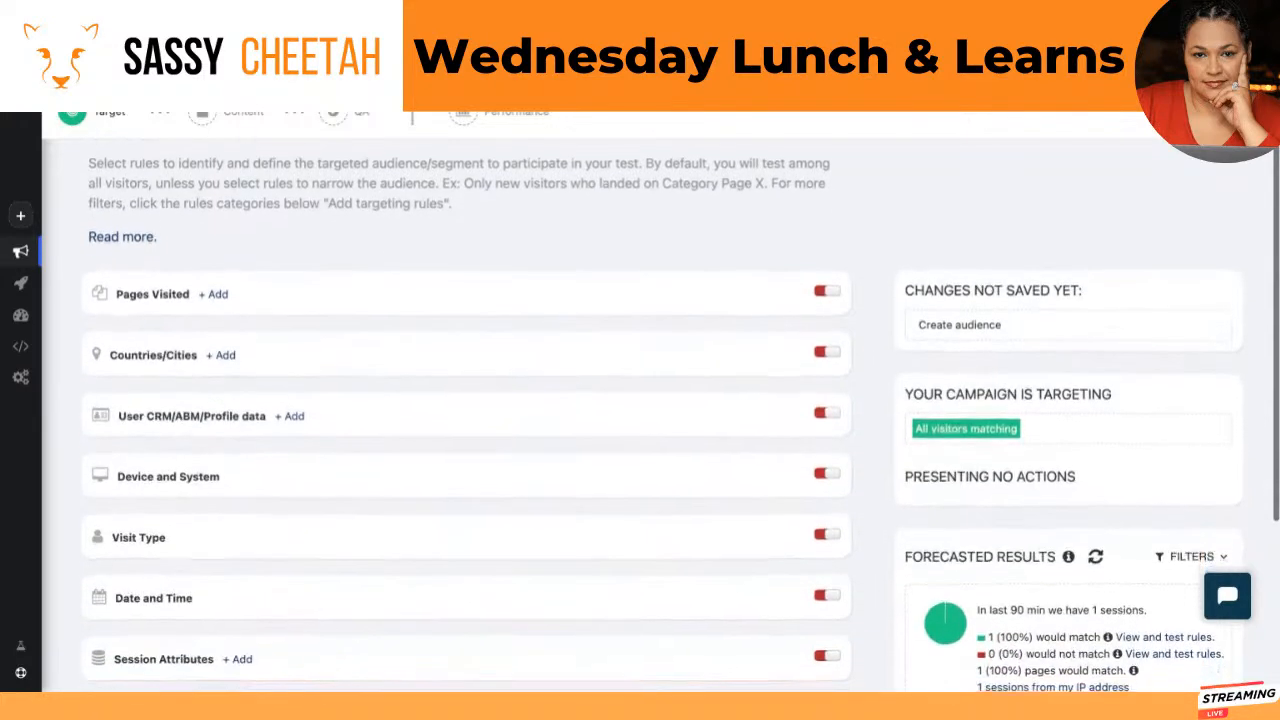
pyautogui.scroll(-1, 466, 400)
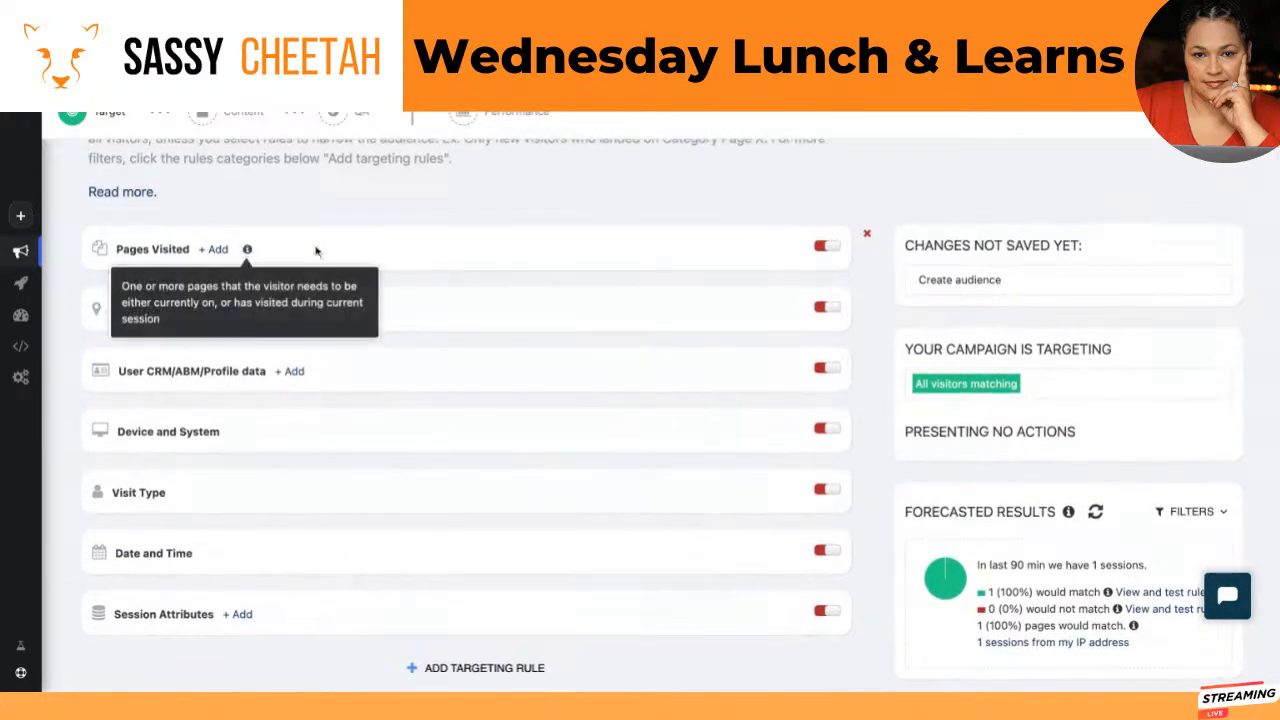
pyautogui.scroll(2, 369, 253)
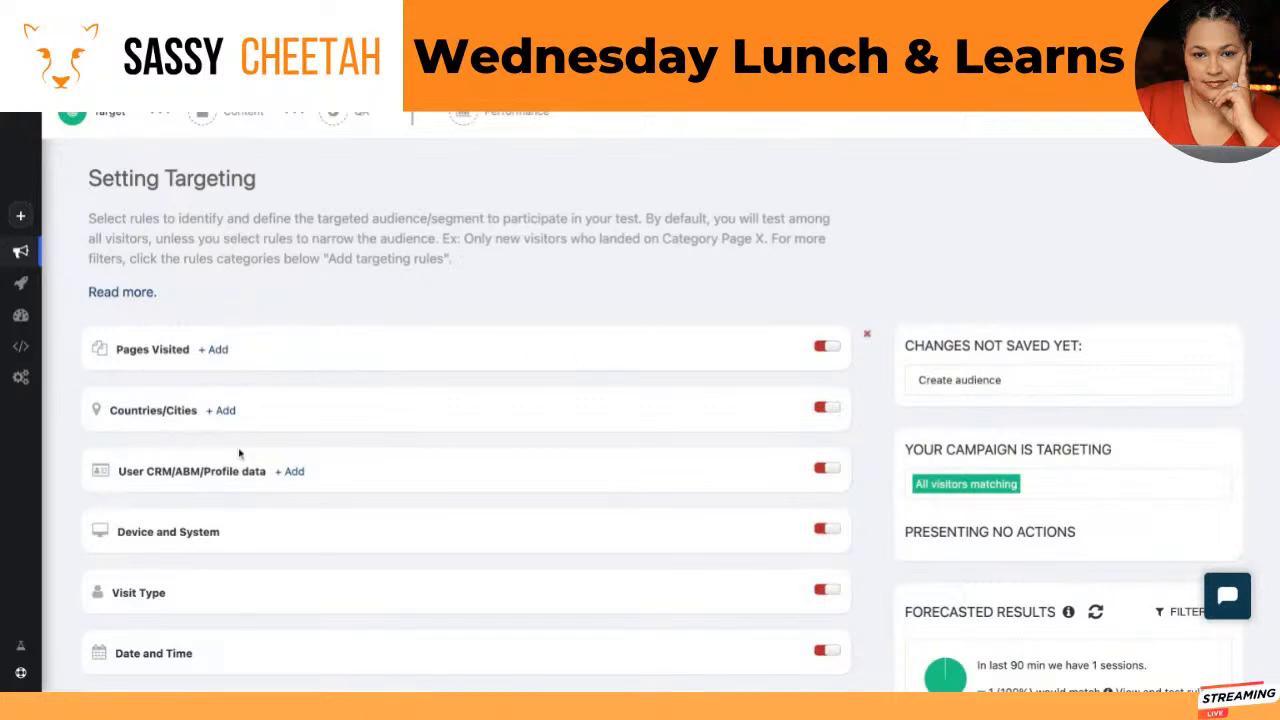
pyautogui.scroll(-1, 239, 455)
pyautogui.scroll(-3, 239, 455)
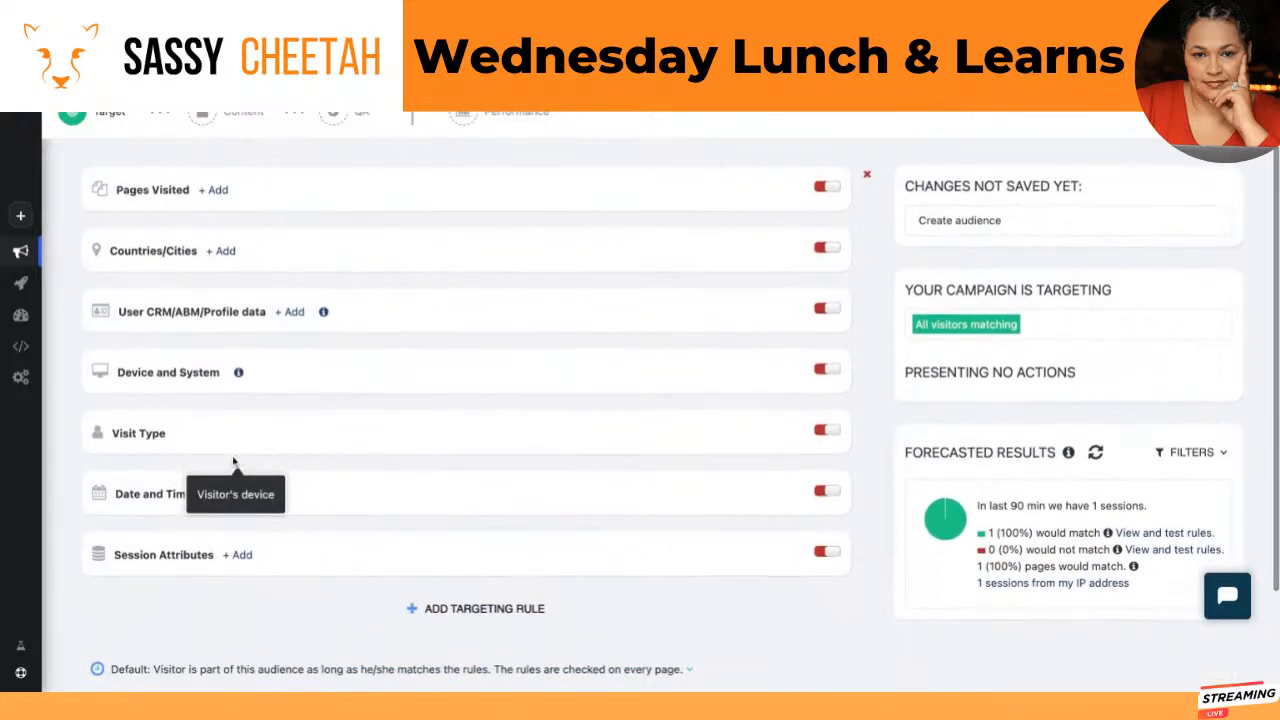
pyautogui.scroll(2, 223, 471)
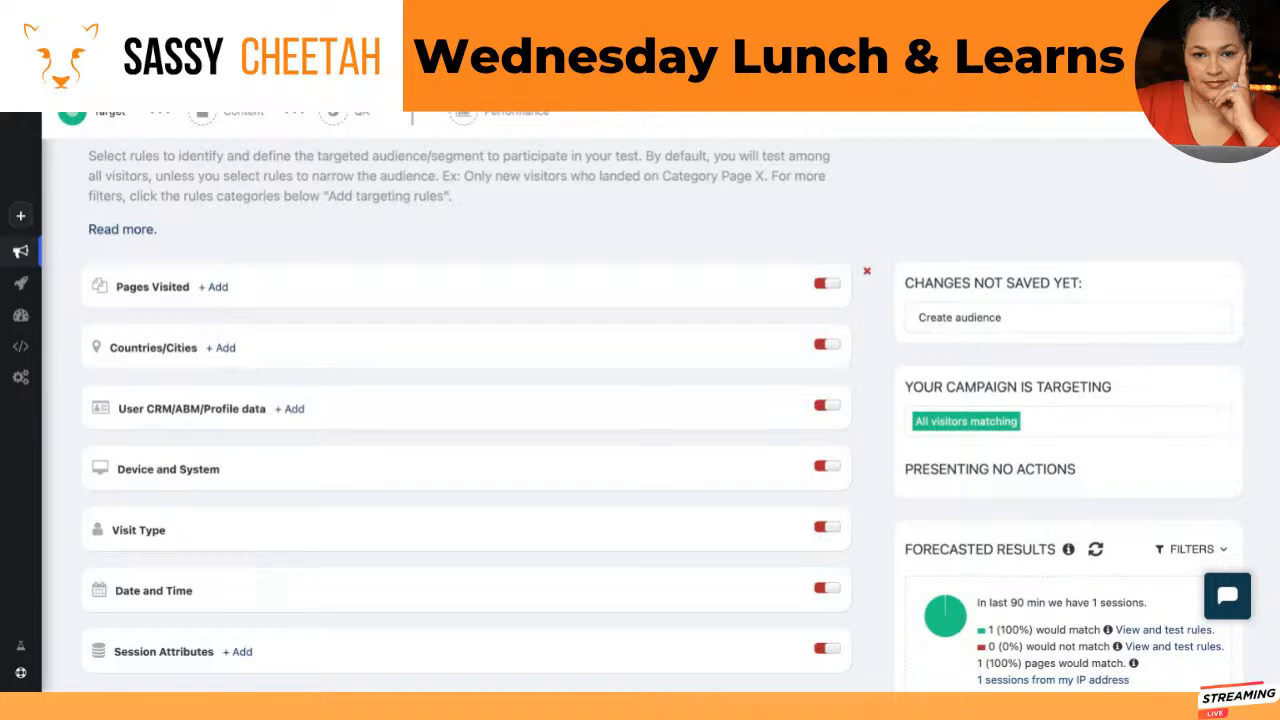
pyautogui.click(212, 287)
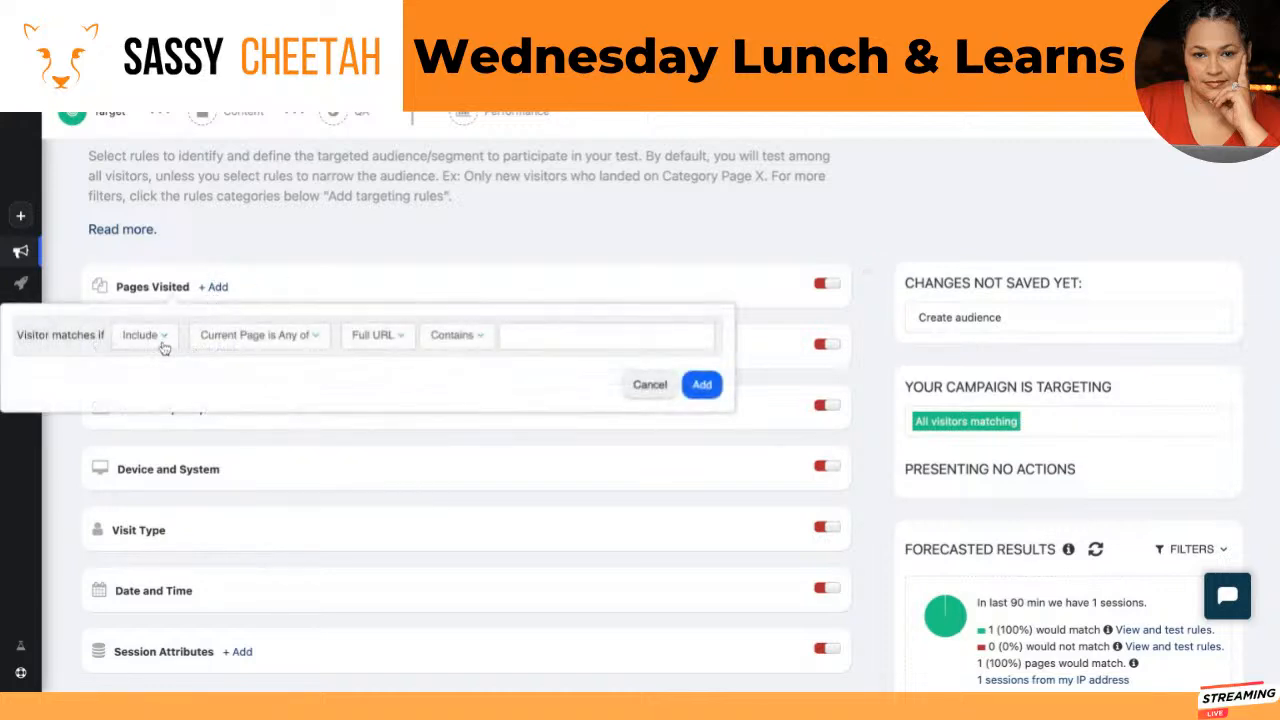
pyautogui.click(552, 345)
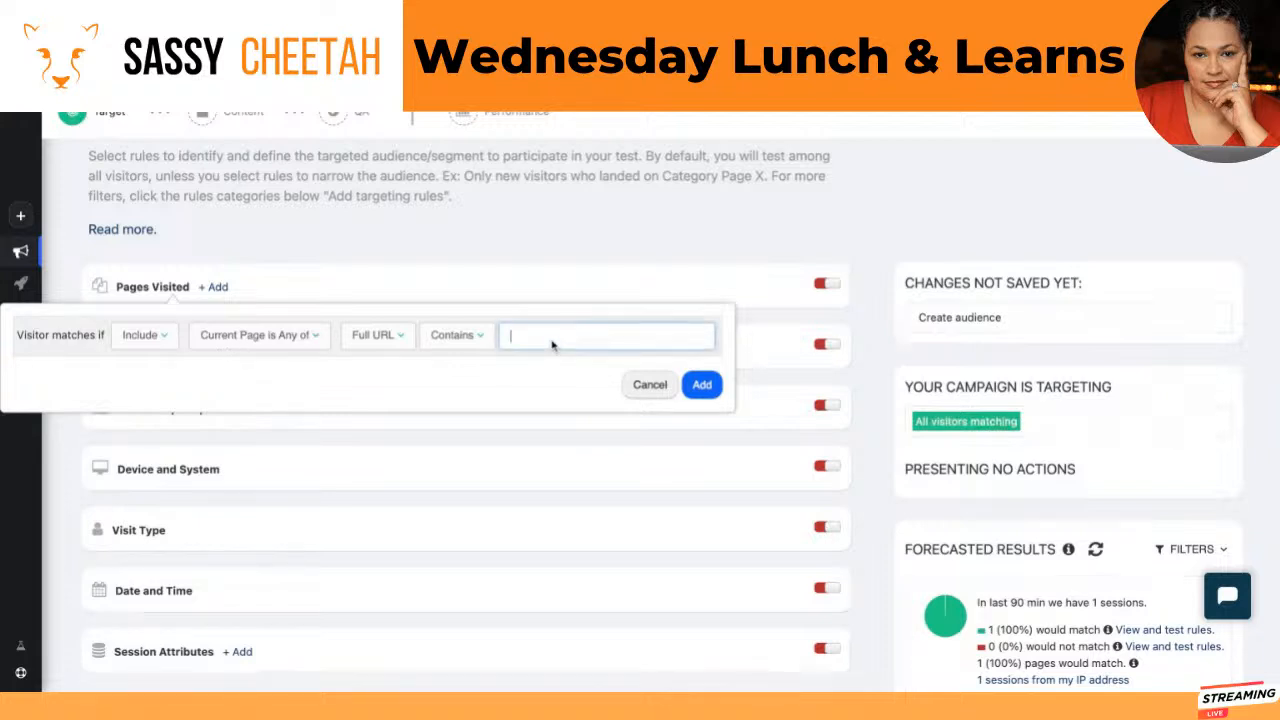
pyautogui.hotkey('ctrl', 'v')
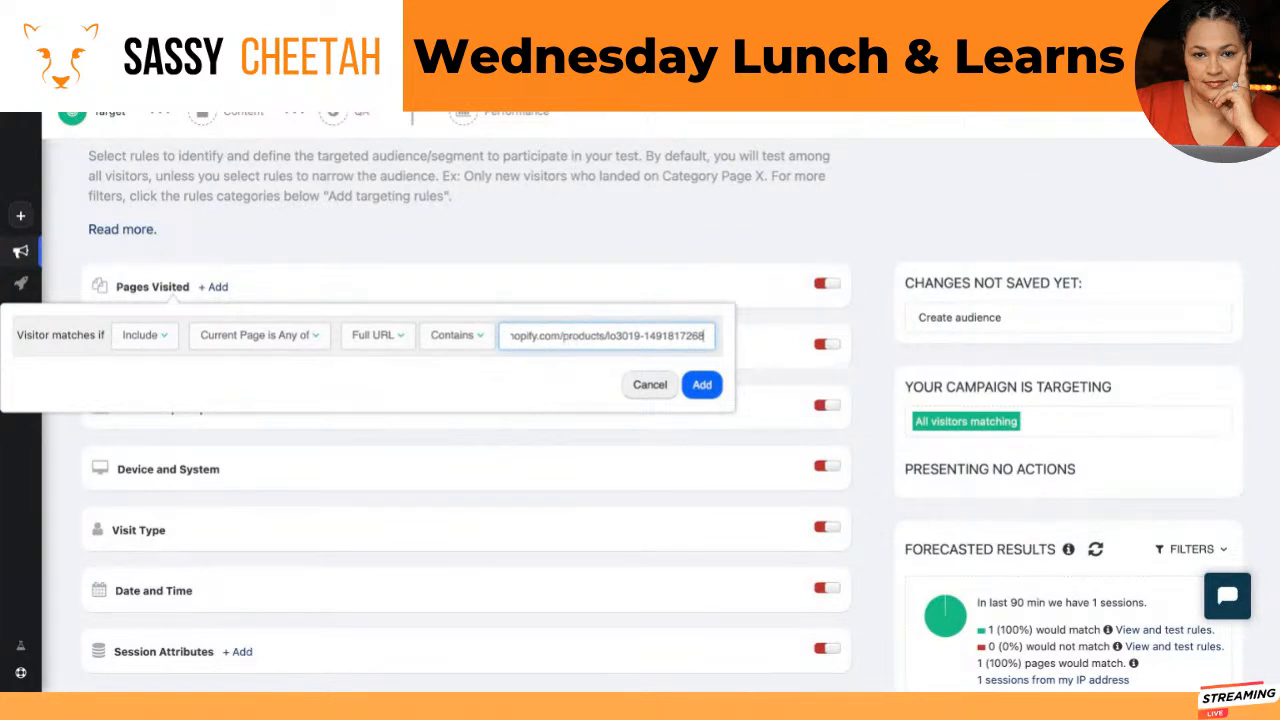
pyautogui.press('Tab')
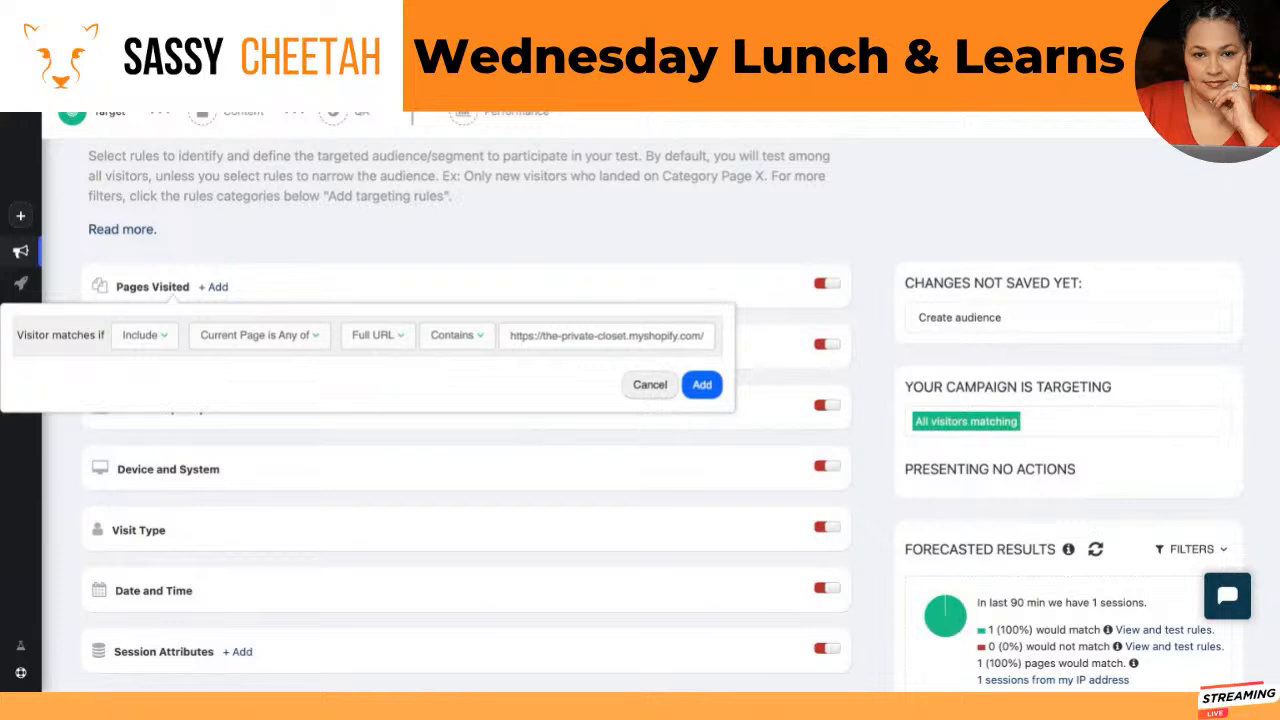
pyautogui.press('super+Tab')
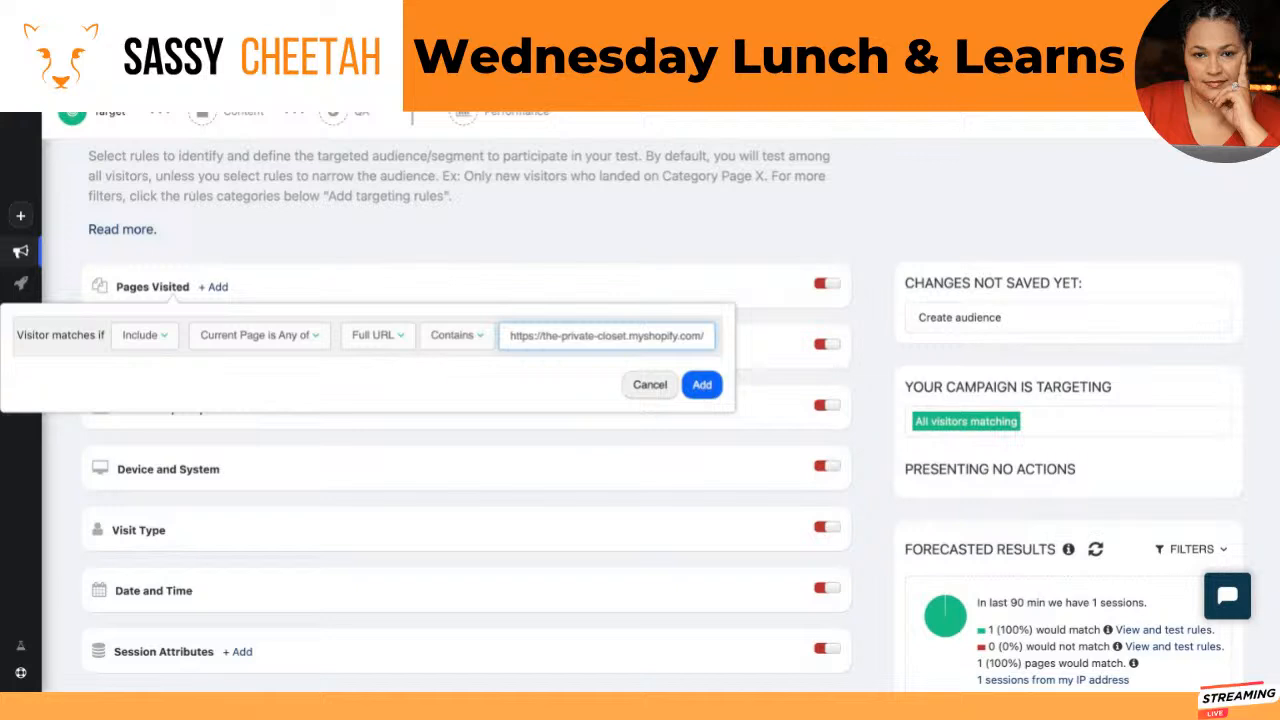
pyautogui.click(702, 384)
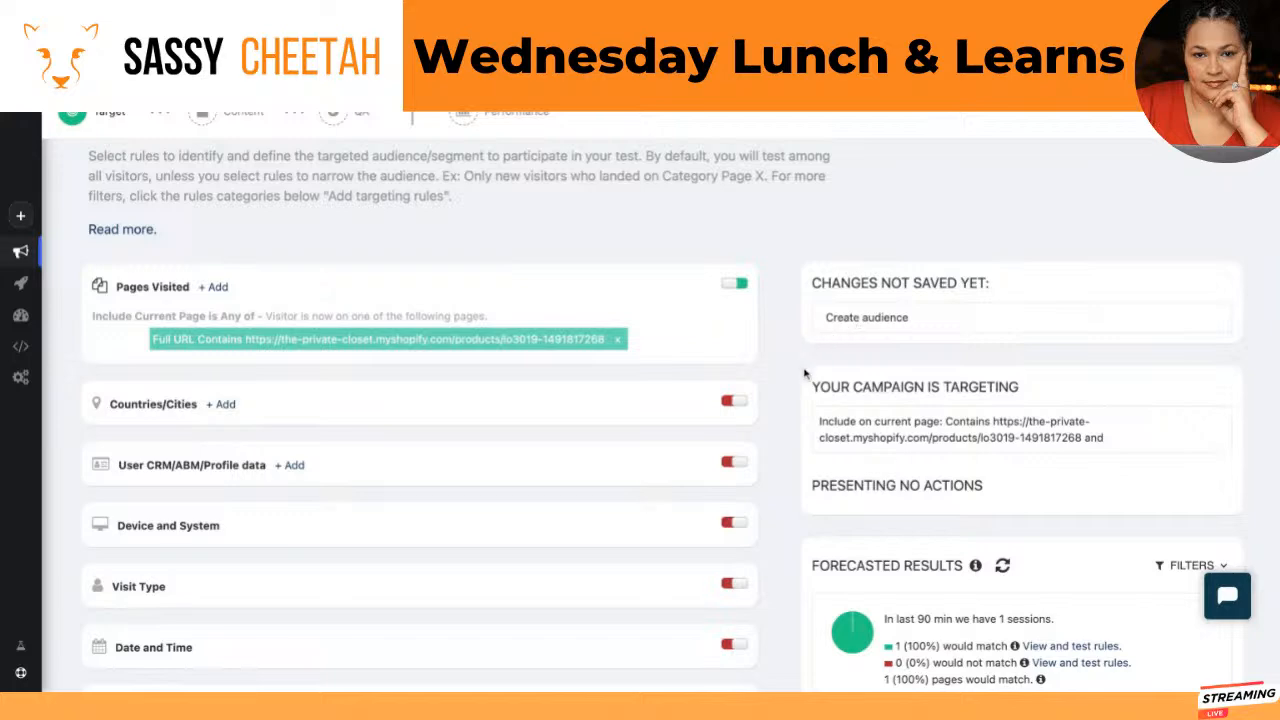
# - Review the campaign's remaining targeting rule categories, its targeting summary and the forecasted results
pyautogui.scroll(-1, 805, 373)
pyautogui.scroll(-1, 805, 373)
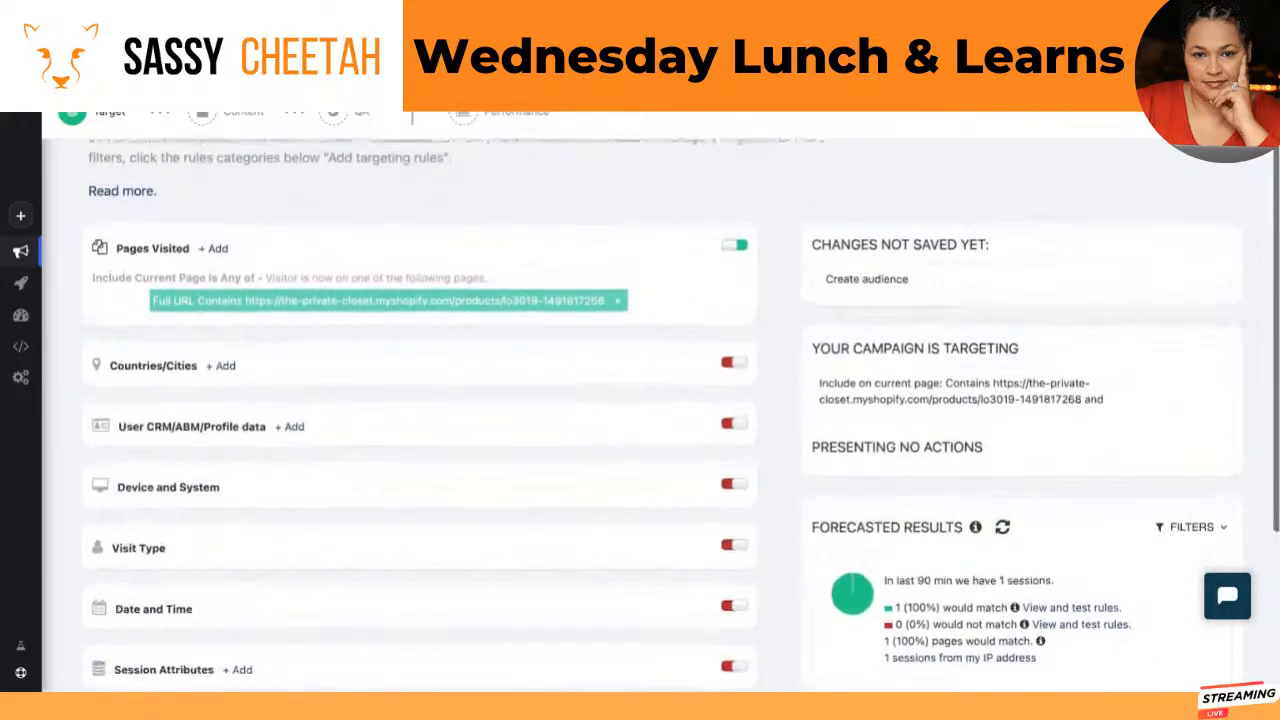
pyautogui.scroll(2, 660, 414)
pyautogui.scroll(1, 420, 414)
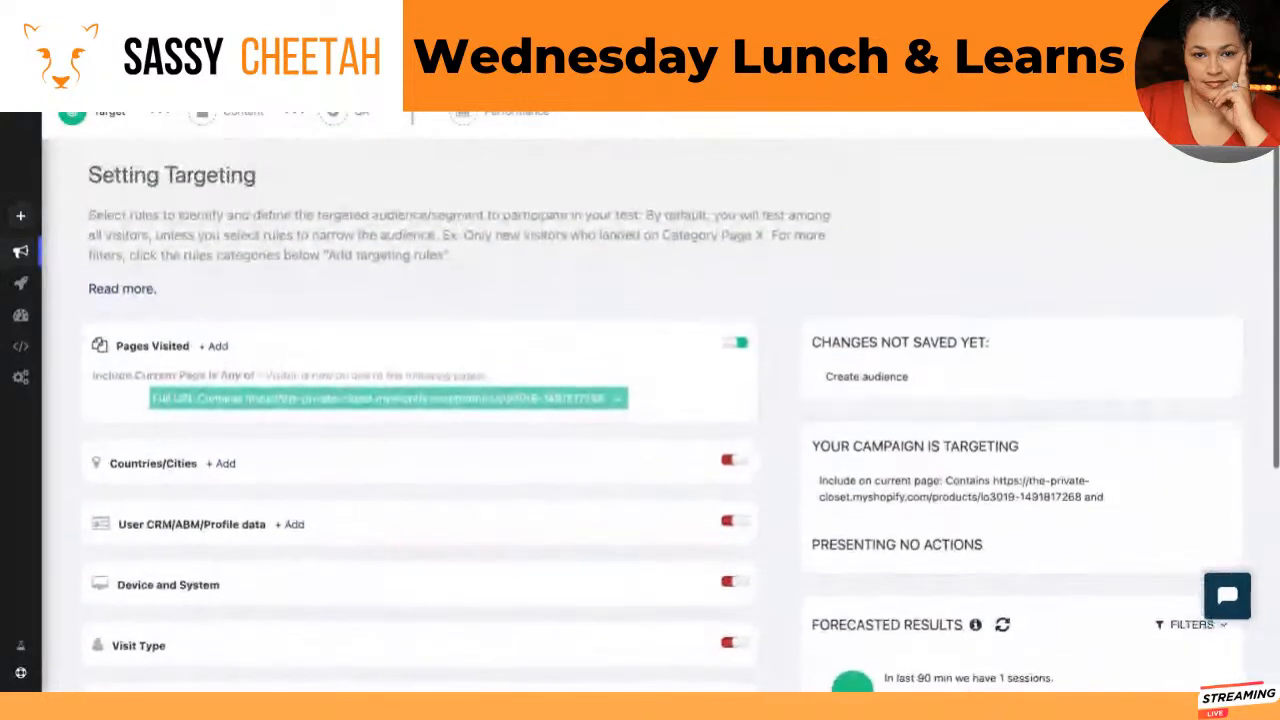
pyautogui.scroll(-5, 420, 414)
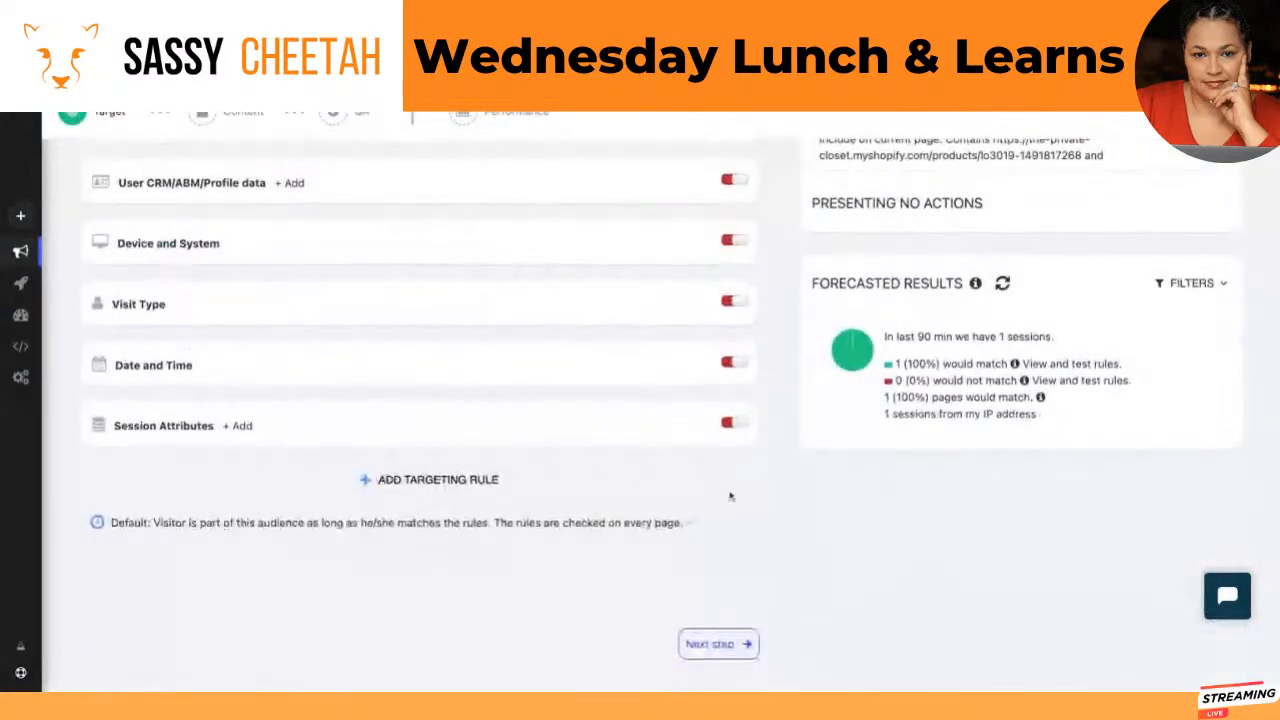
pyautogui.scroll(2, 738, 514)
pyautogui.scroll(5, 738, 514)
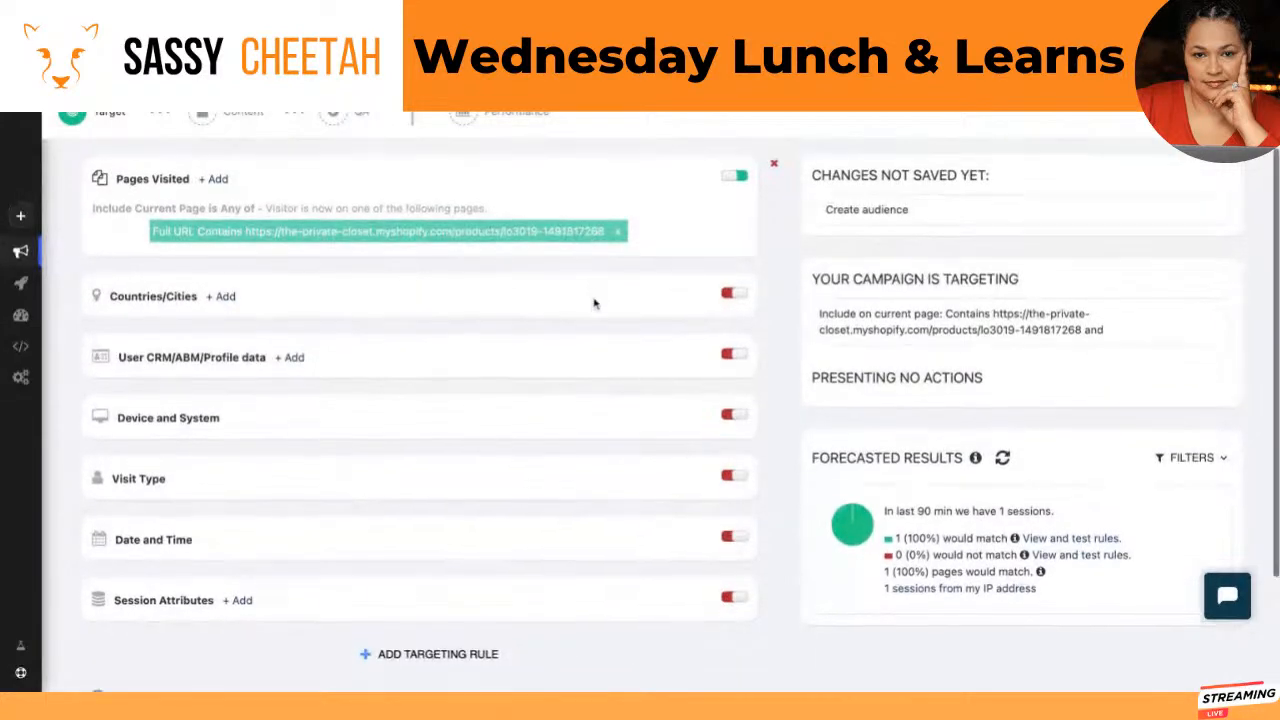
pyautogui.scroll(-7, 594, 300)
pyautogui.click(712, 644)
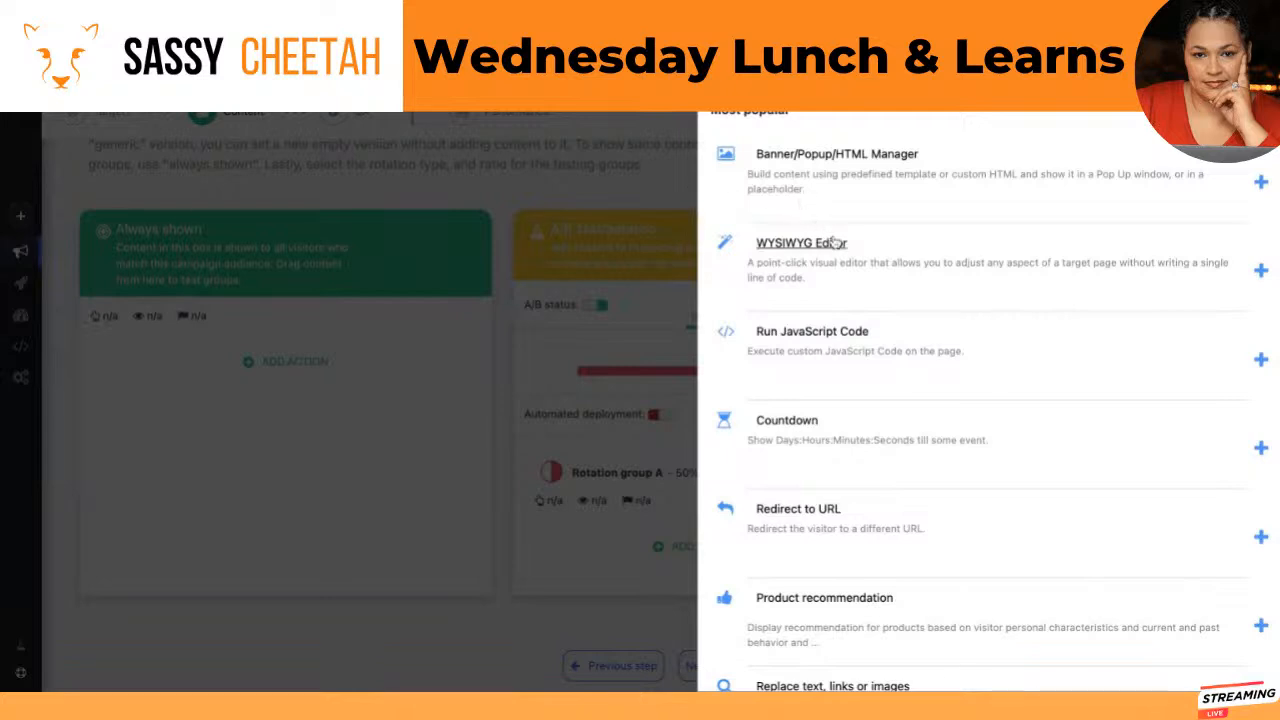
pyautogui.click(1260, 270)
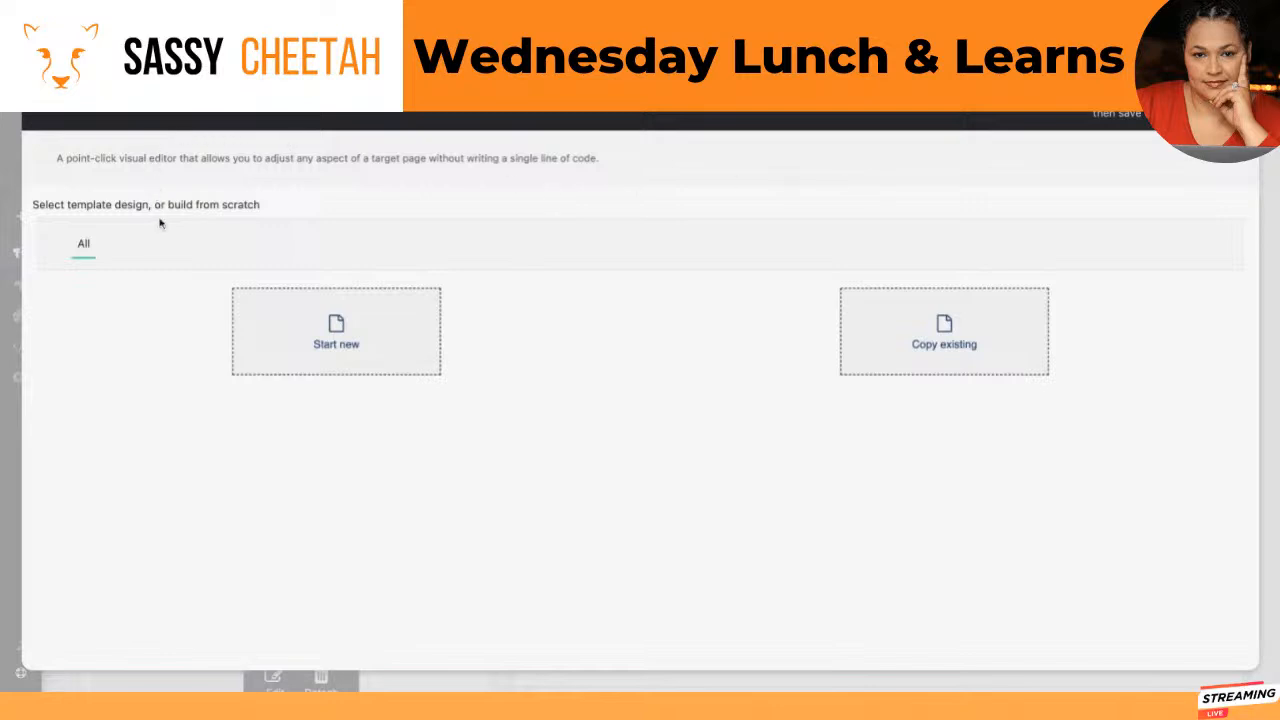
pyautogui.click(326, 346)
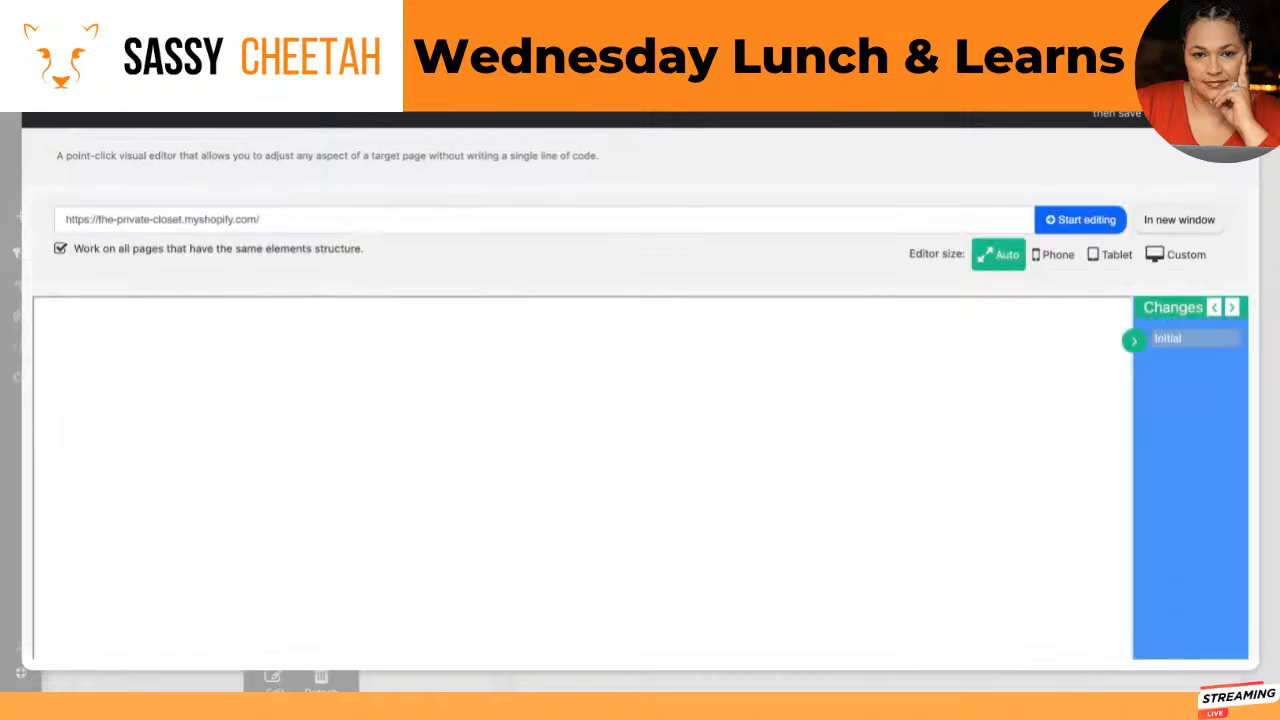
pyautogui.tripleClick(438, 219)
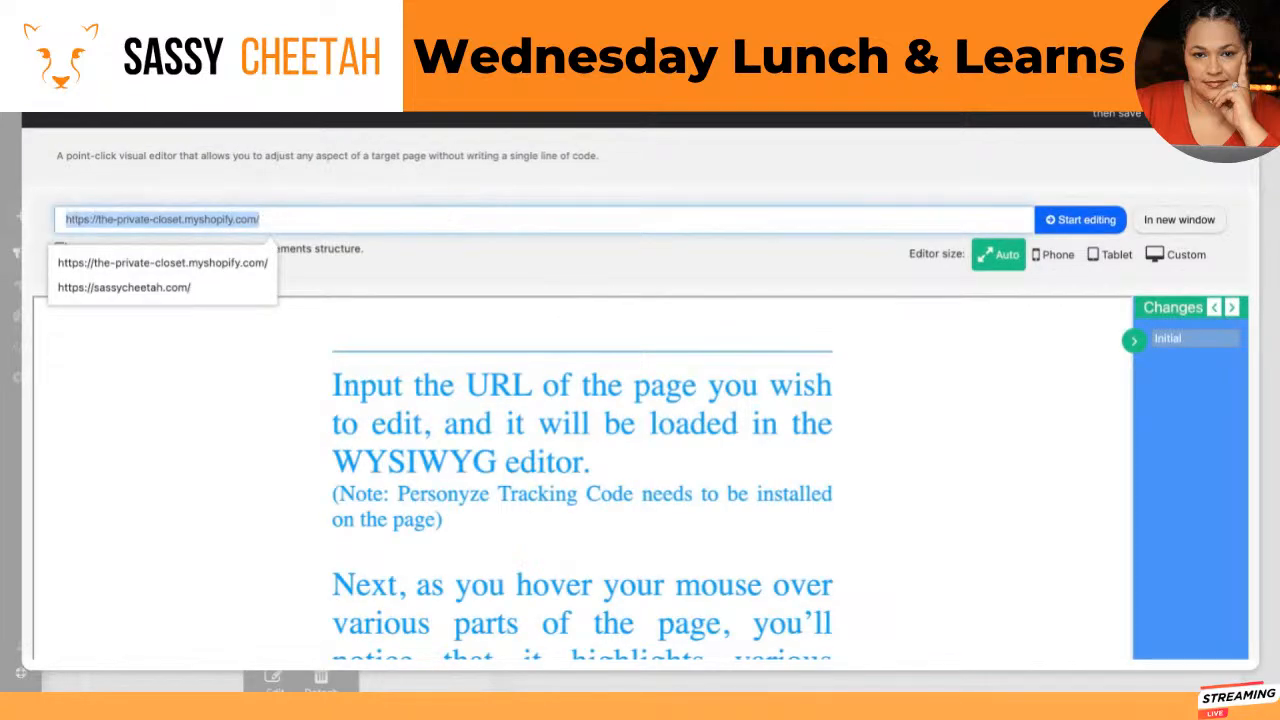
pyautogui.hotkey('ctrl', 'v')
pyautogui.click(1062, 222)
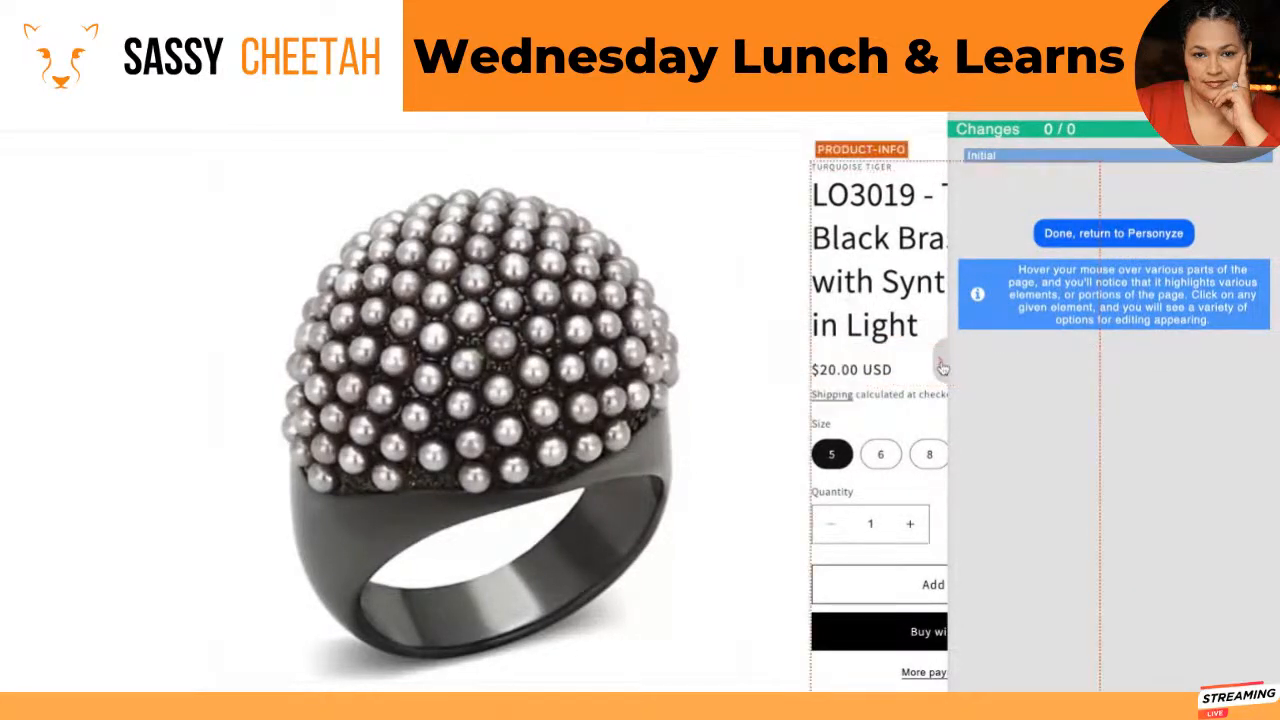
# - Open the product title heading for text editing and remove the leading "LO3019 - TIN"
pyautogui.click(940, 366)
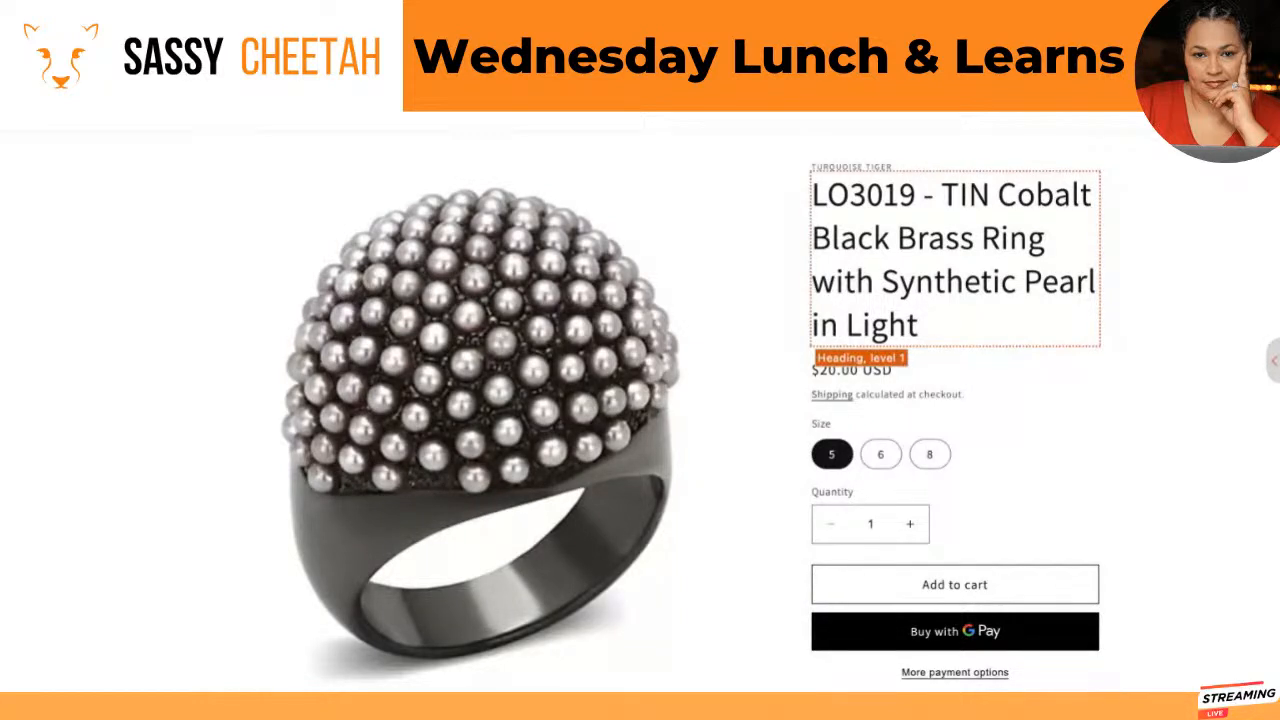
pyautogui.click(950, 270)
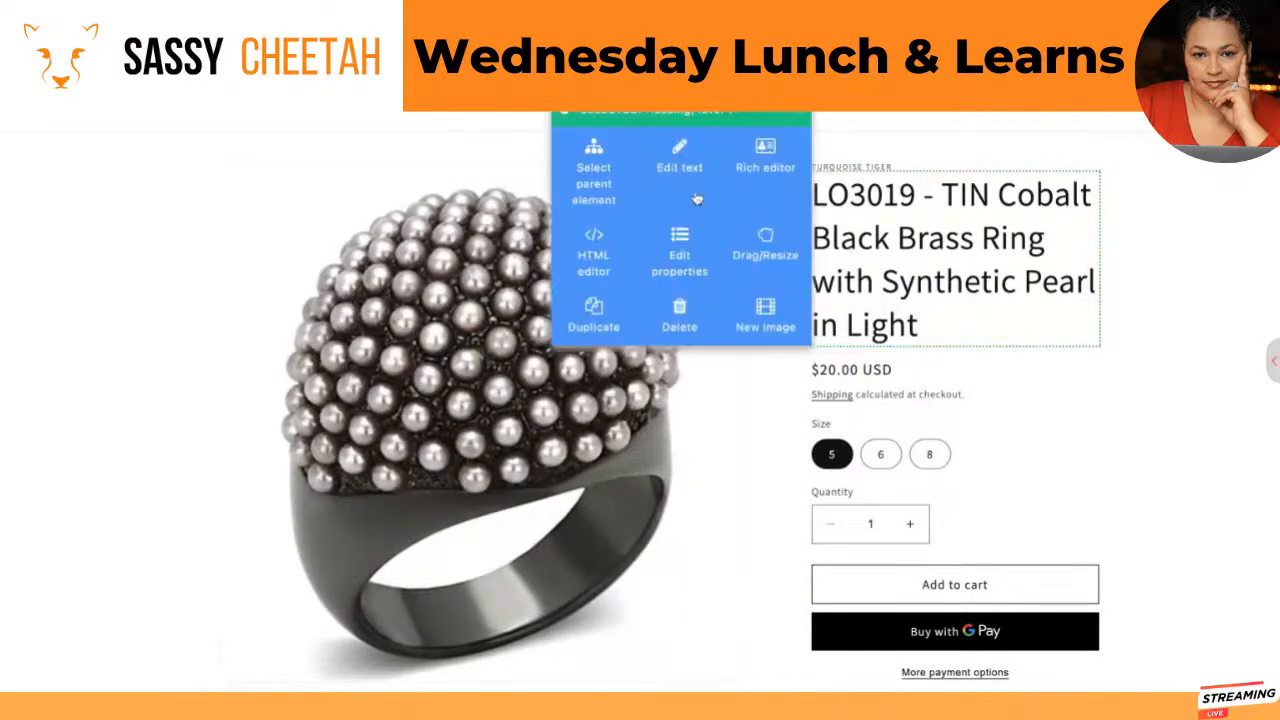
pyautogui.click(686, 154)
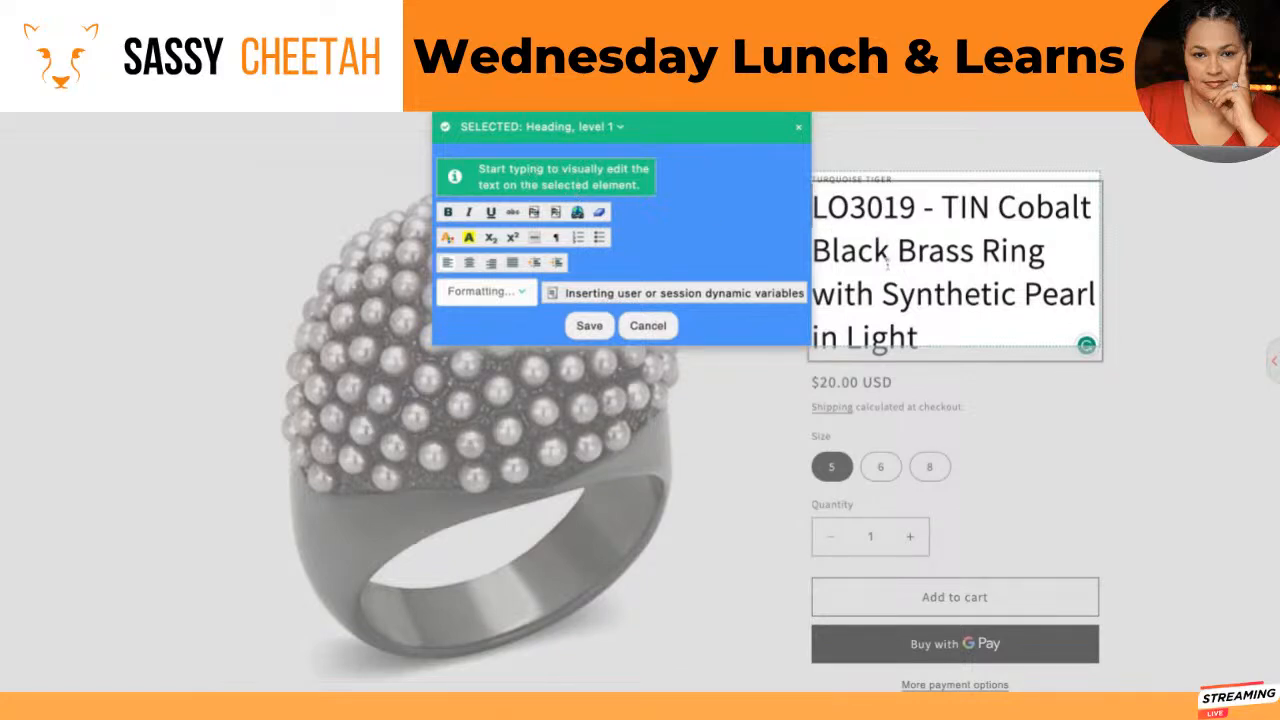
pyautogui.click(997, 208)
pyautogui.moveTo(997, 208); pyautogui.dragTo(813, 208)
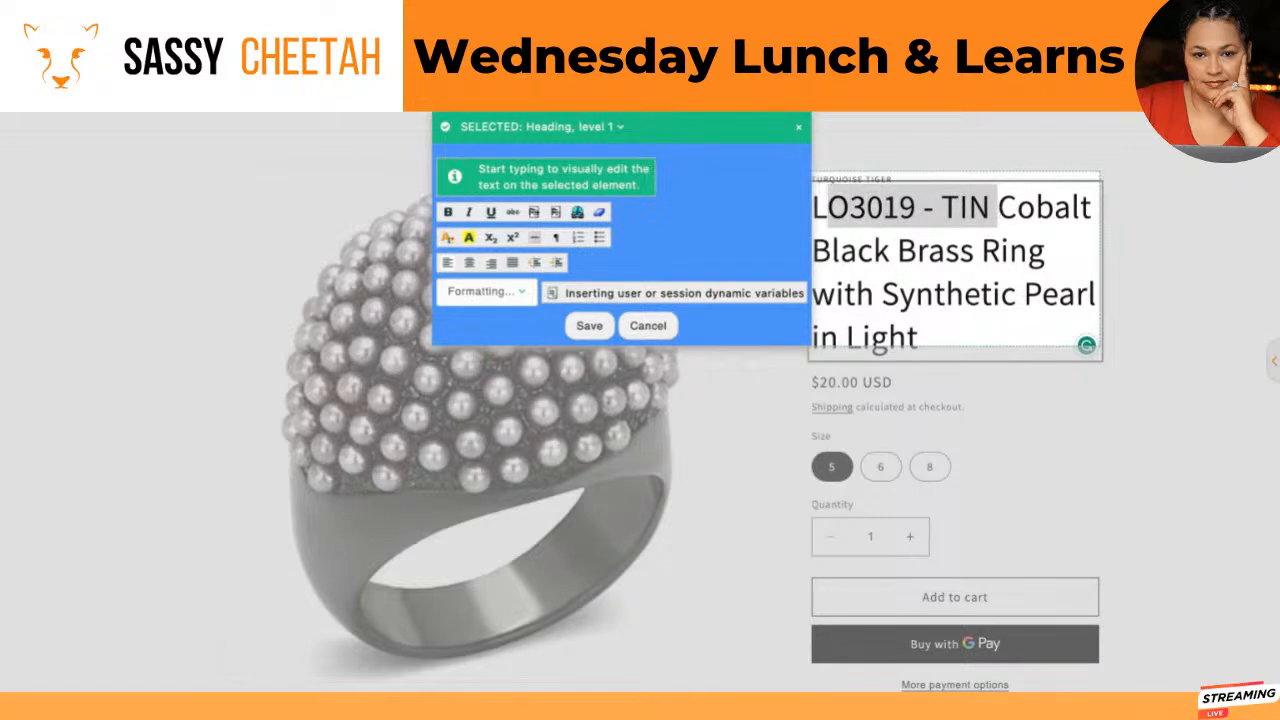
pyautogui.press('BackSpace')
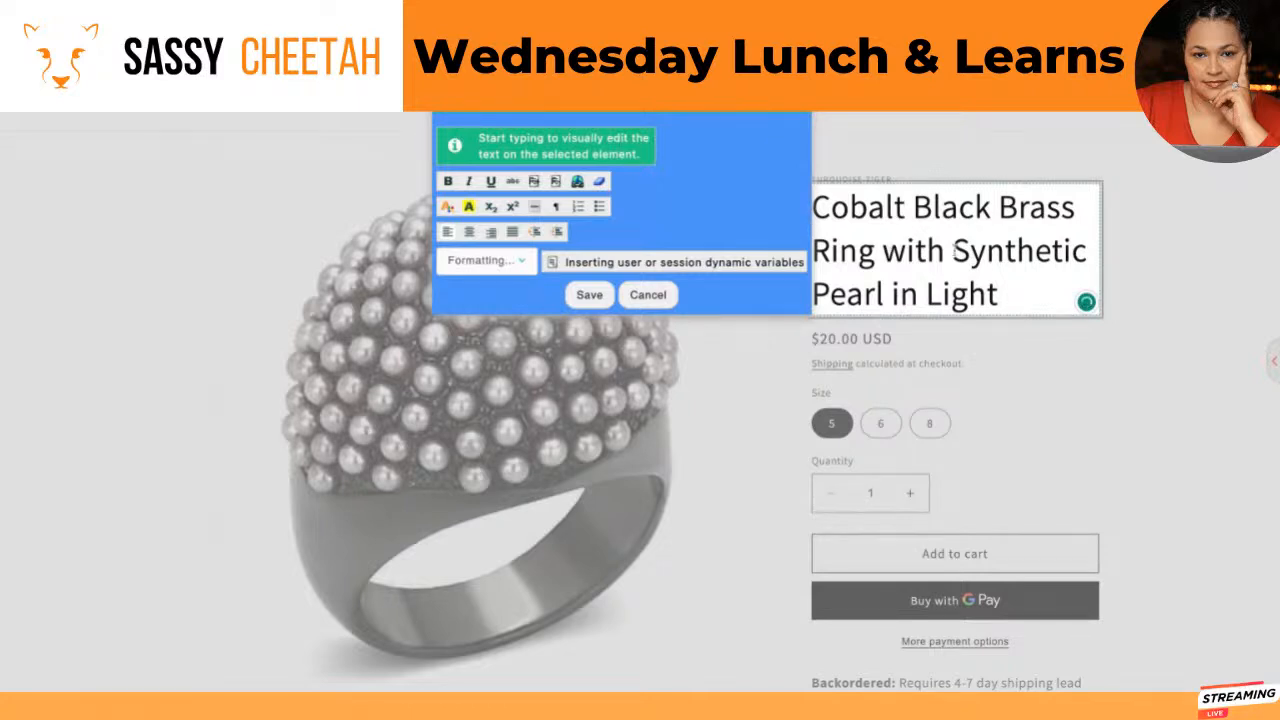
# - Shorten the product title to "Cobalt Black Brass Ring with Pearls" and save the heading text
pyautogui.moveTo(953, 250); pyautogui.dragTo(828, 294)
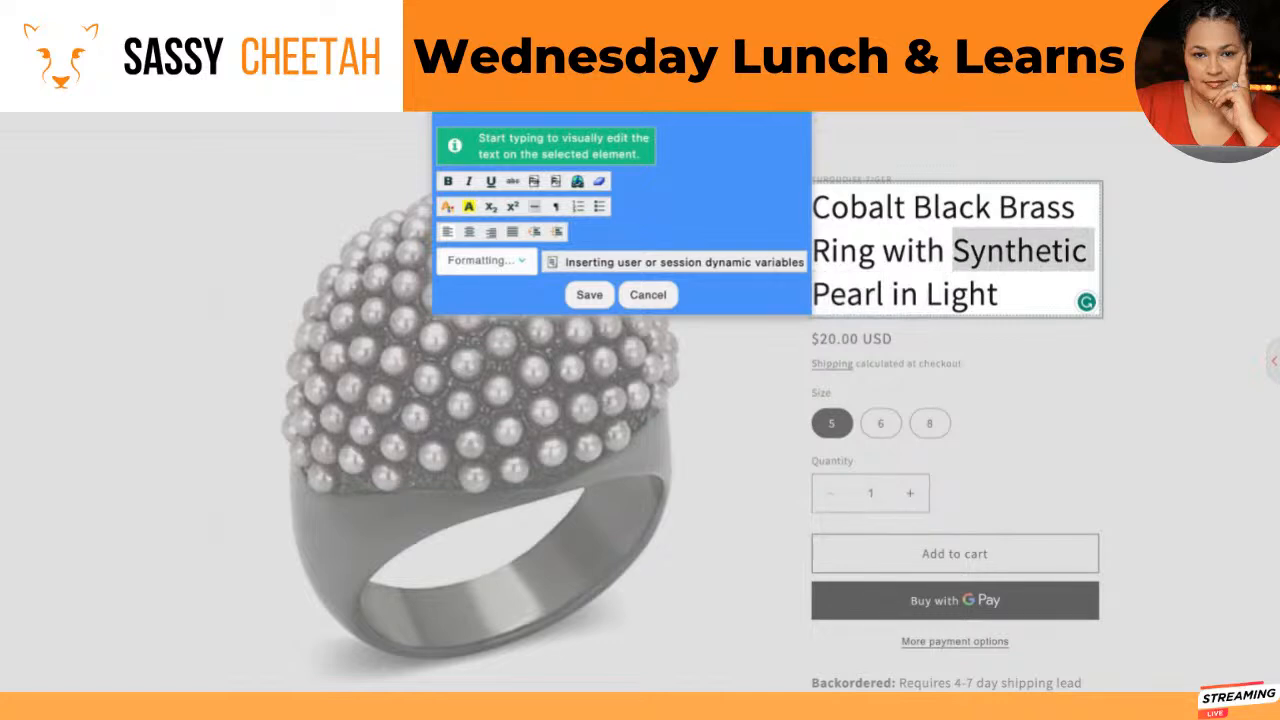
pyautogui.press('BackSpace')
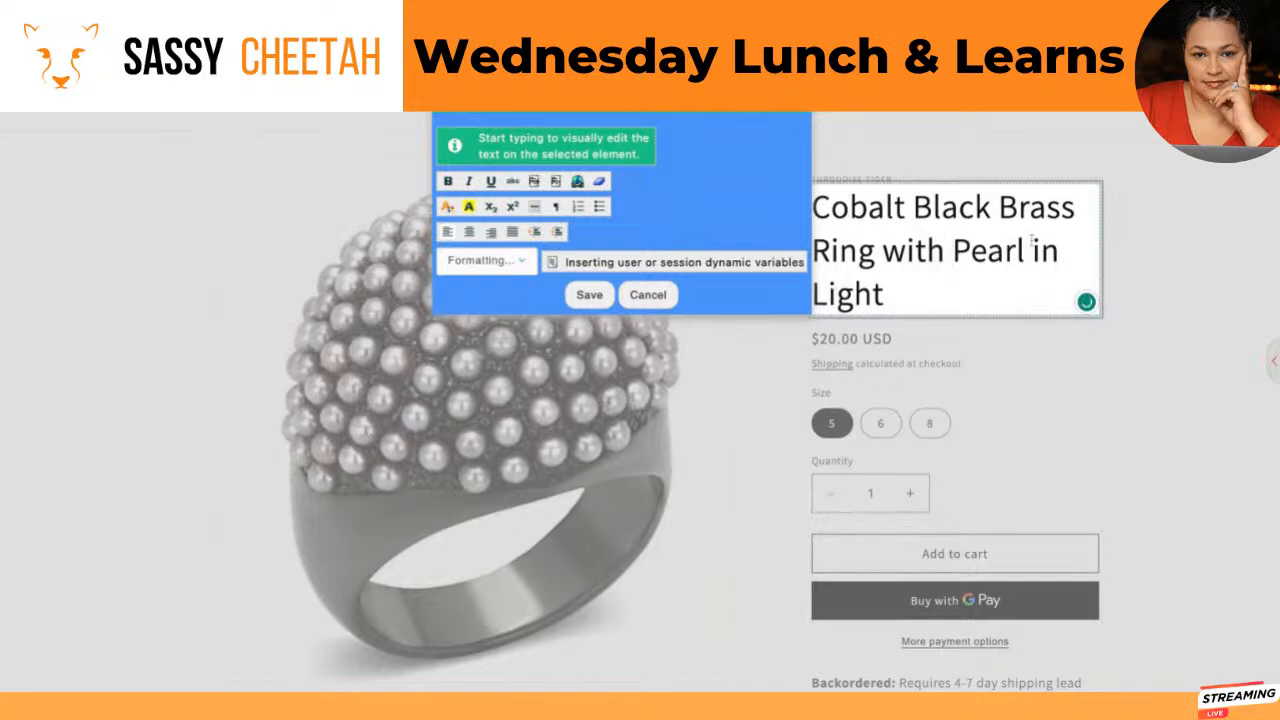
pyautogui.click(1028, 248)
pyautogui.moveTo(1028, 250); pyautogui.dragTo(884, 294)
pyautogui.write('s')
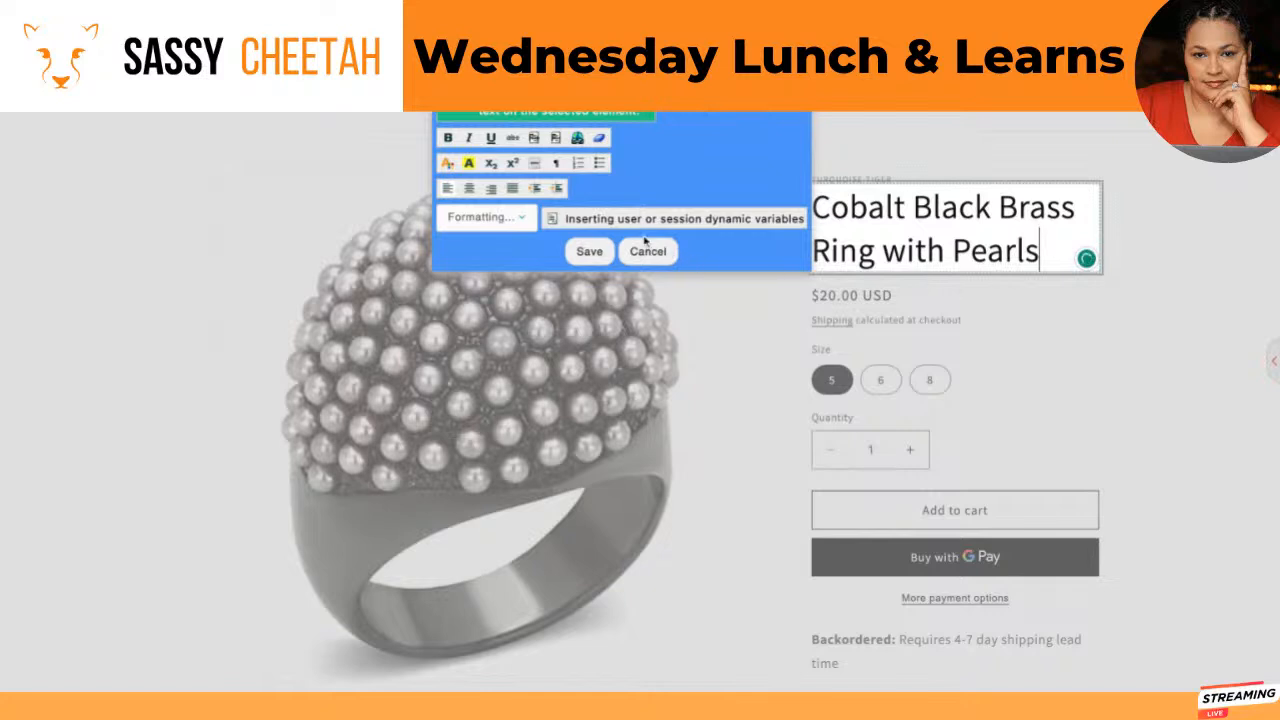
pyautogui.click(589, 251)
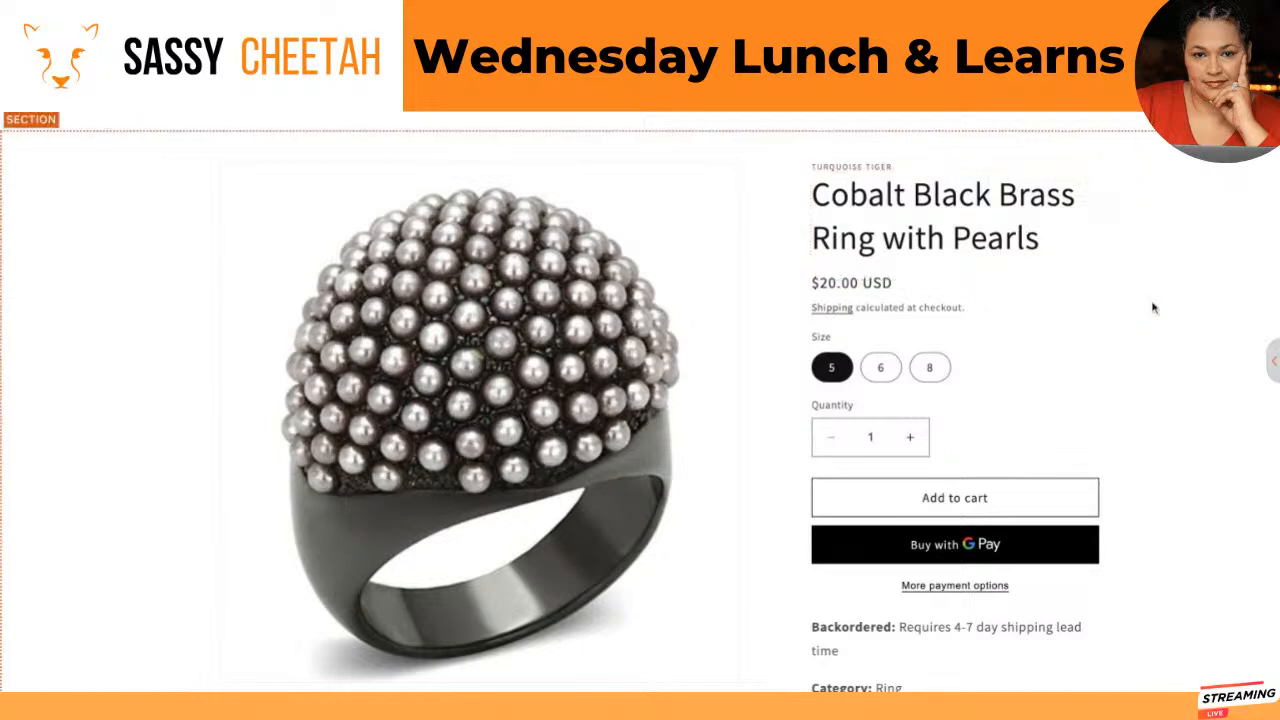
# - Return to Personyze, finish editing the WYSIWYG action and move it from Always shown into Rotation group A
pyautogui.click(1268, 360)
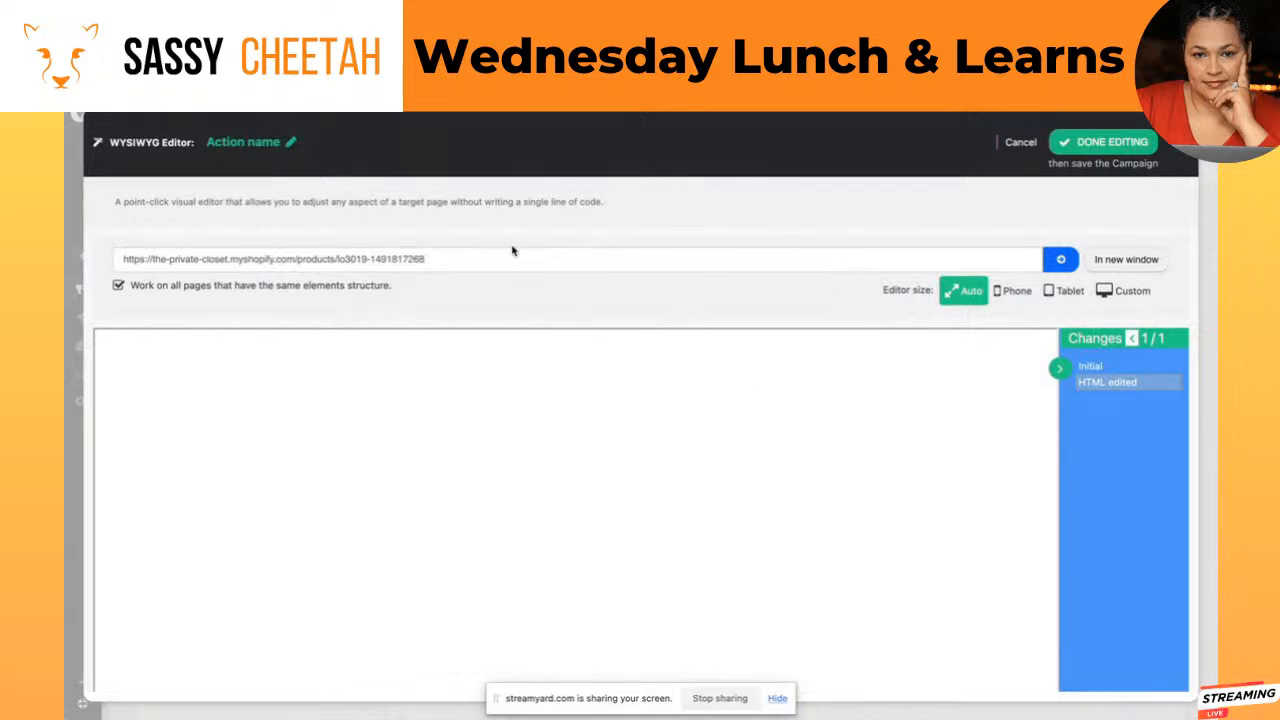
pyautogui.click(1078, 148)
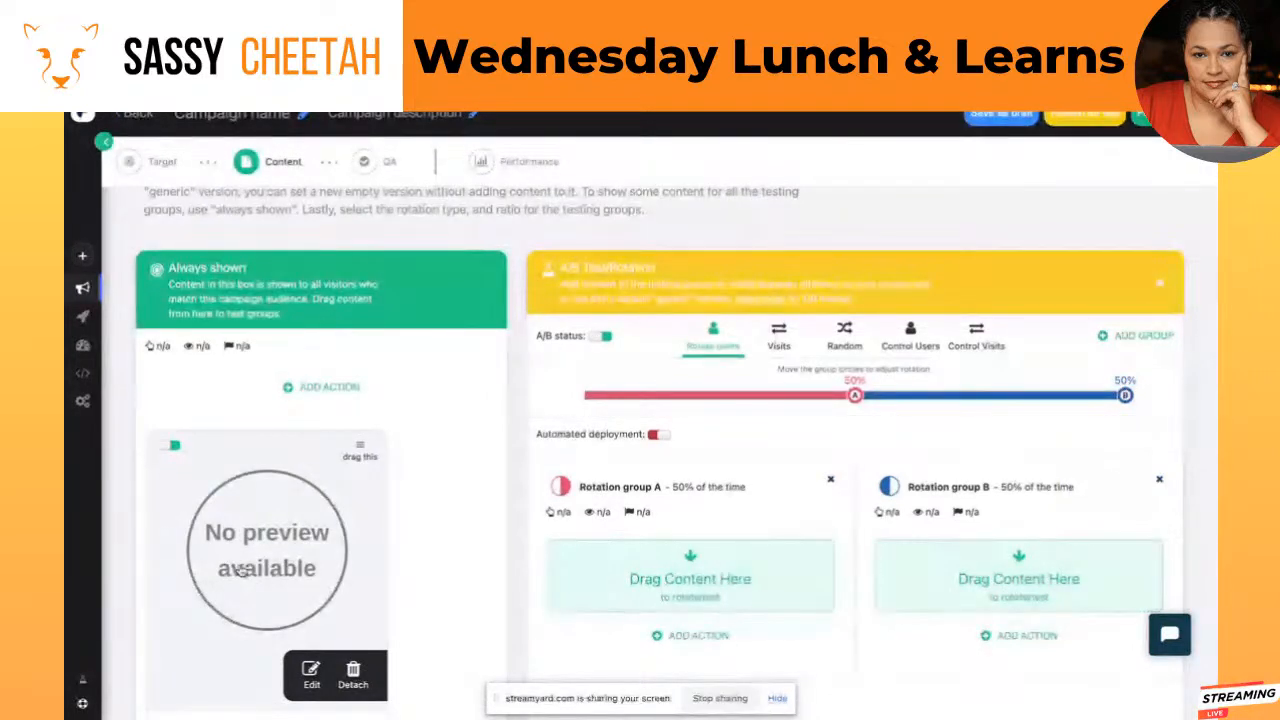
pyautogui.moveTo(240, 570); pyautogui.dragTo(635, 585)
pyautogui.scroll(-1, 625, 575)
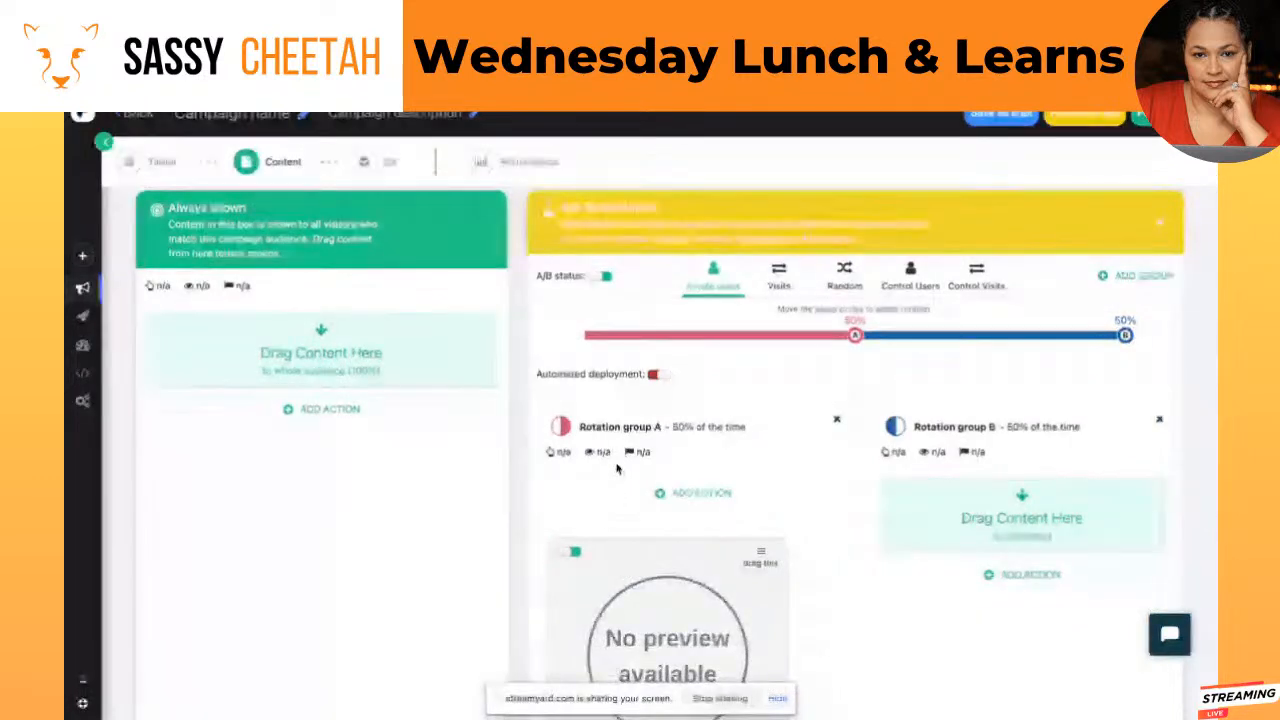
# - Add another action to the Always shown group, choosing the WYSIWYG Editor and starting a new design from scratch
pyautogui.scroll(-2, 617, 467)
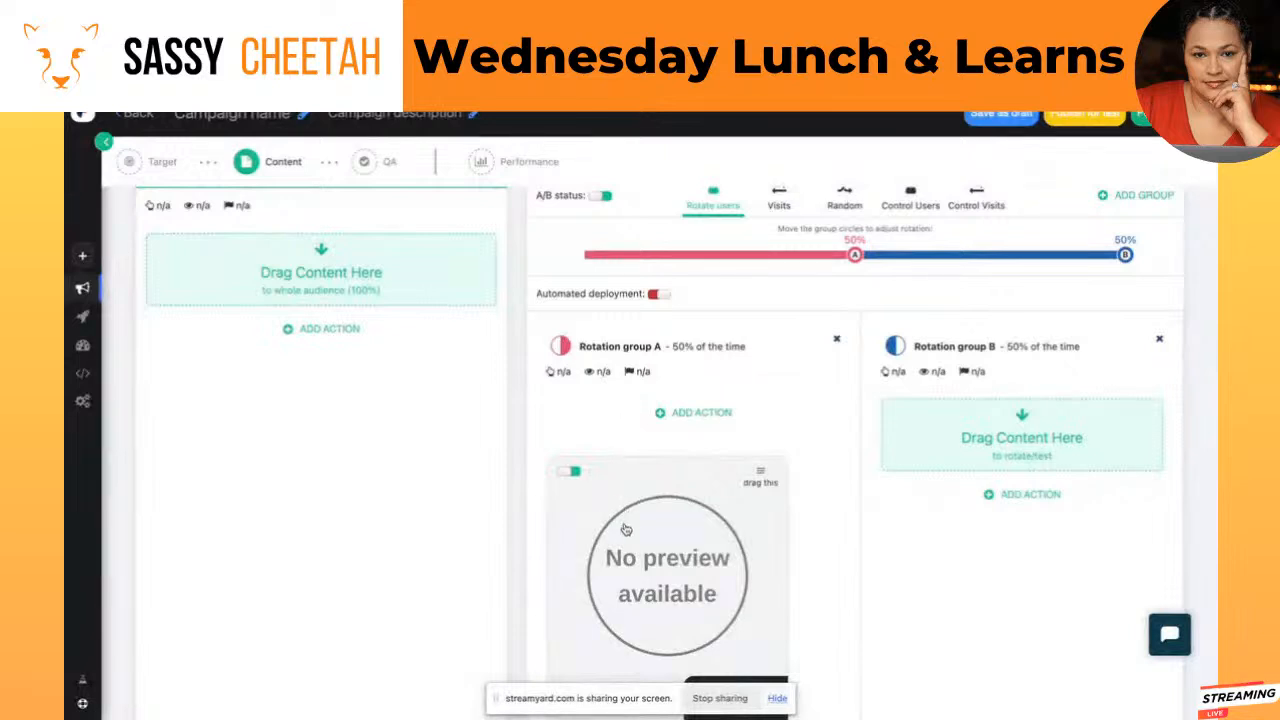
pyautogui.click(315, 281)
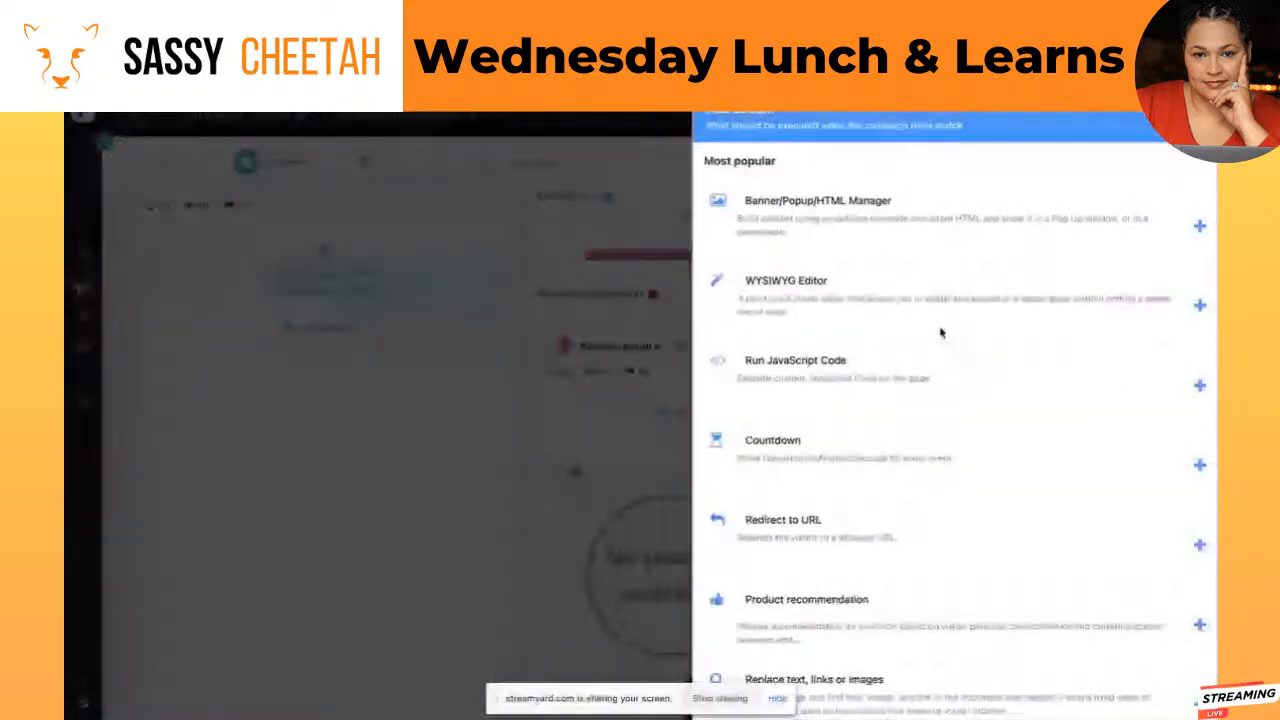
pyautogui.scroll(-2, 945, 390)
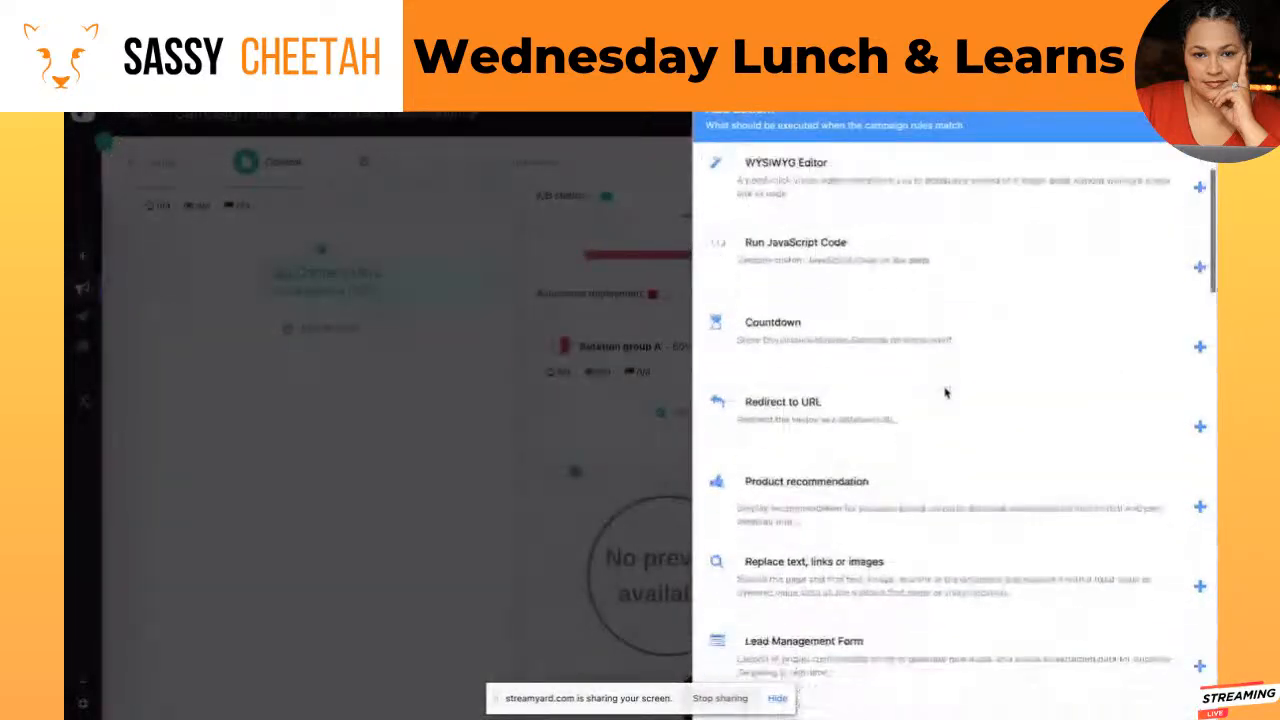
pyautogui.scroll(-2, 945, 392)
pyautogui.scroll(1, 945, 392)
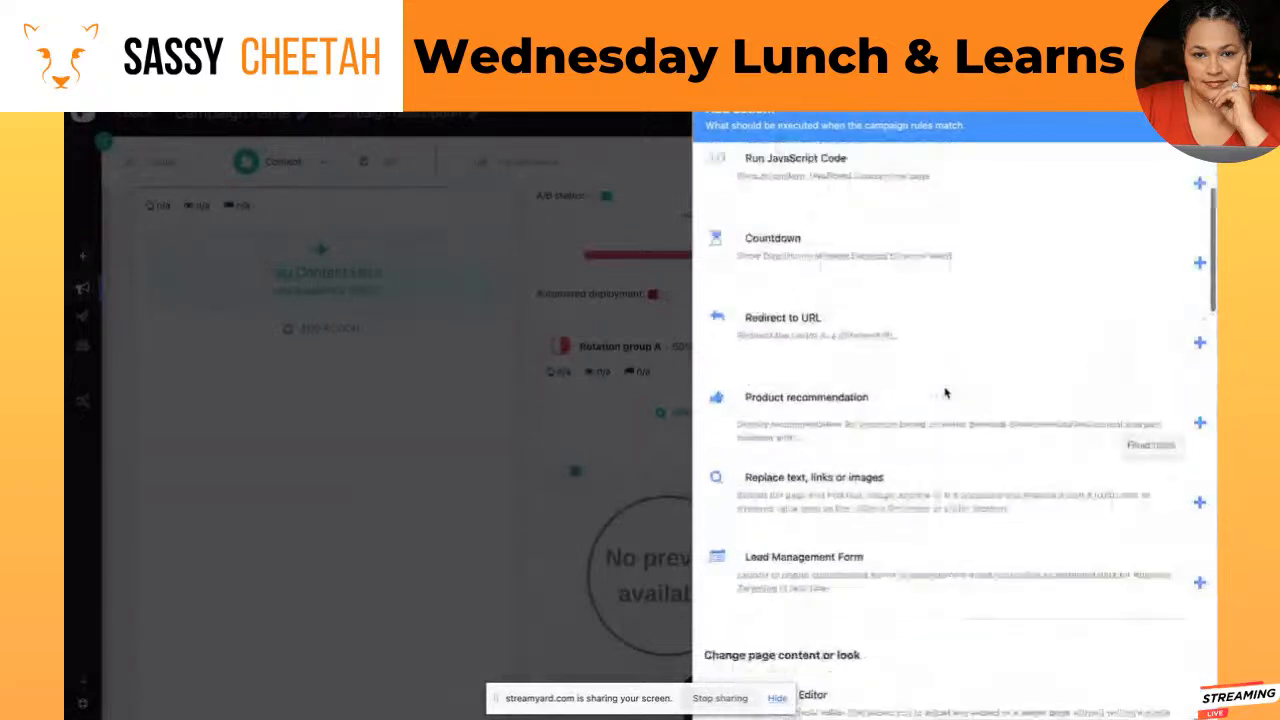
pyautogui.scroll(3, 945, 393)
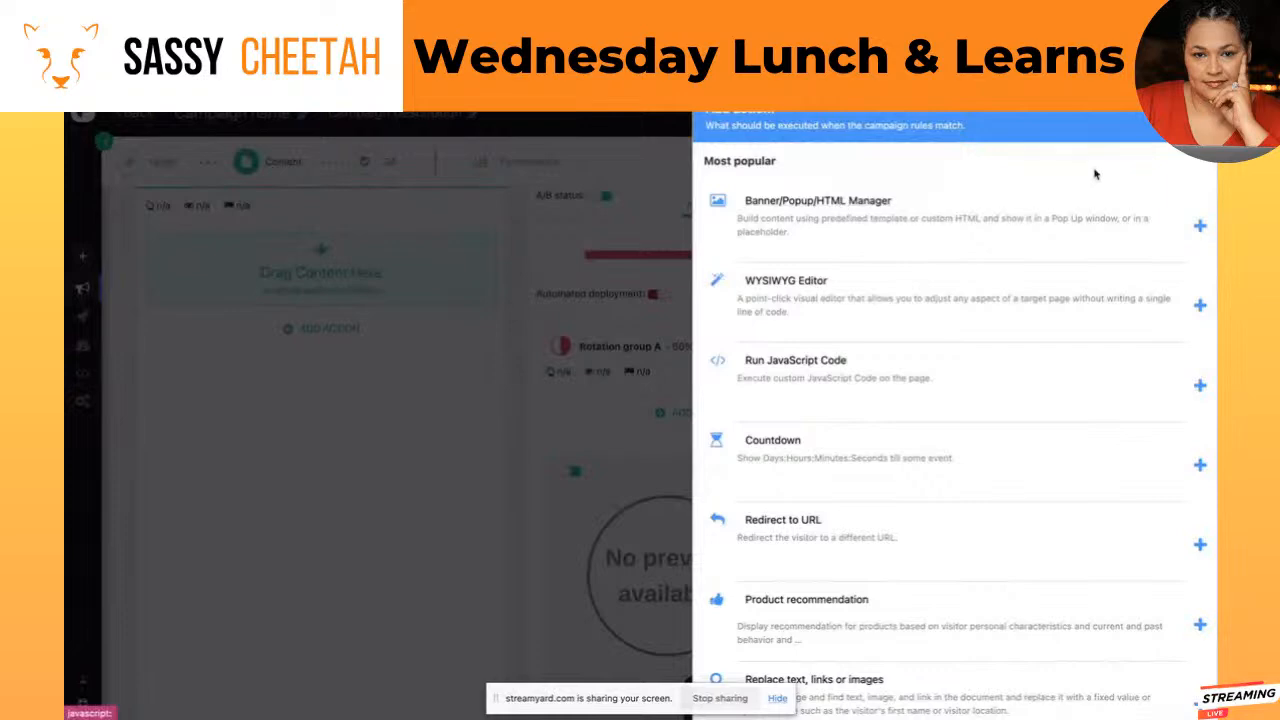
pyautogui.click(1200, 305)
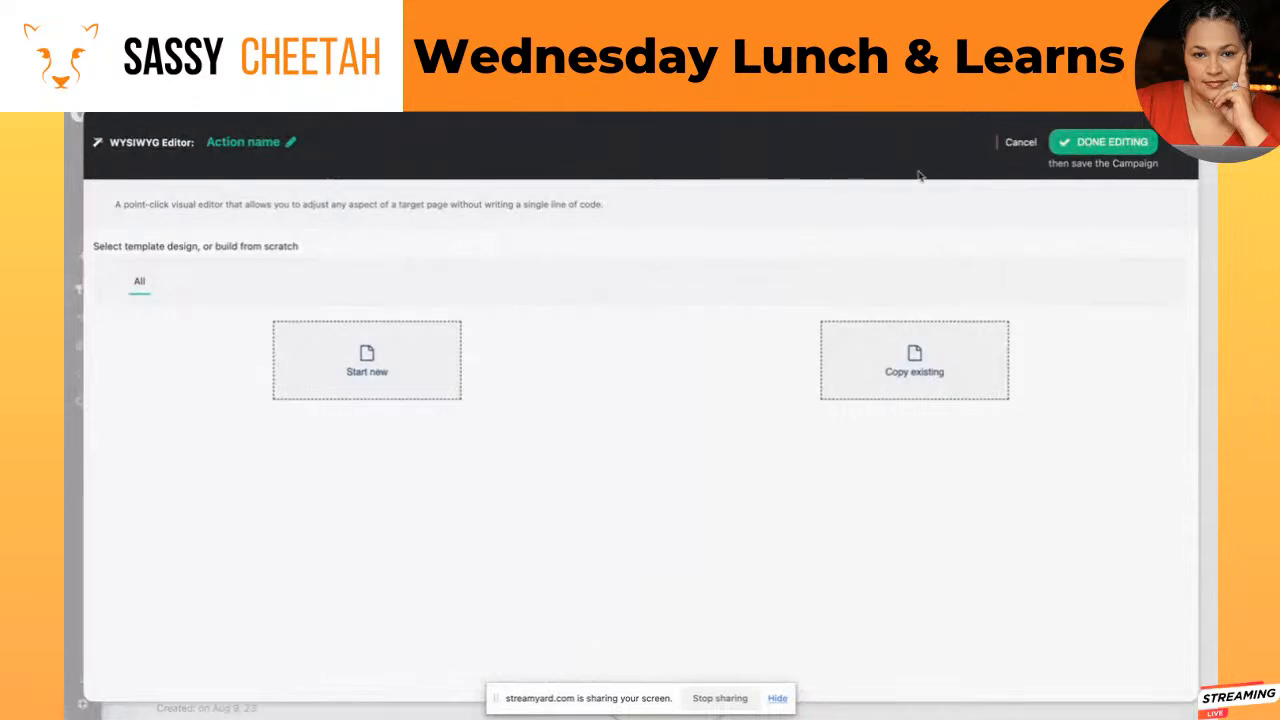
pyautogui.click(378, 361)
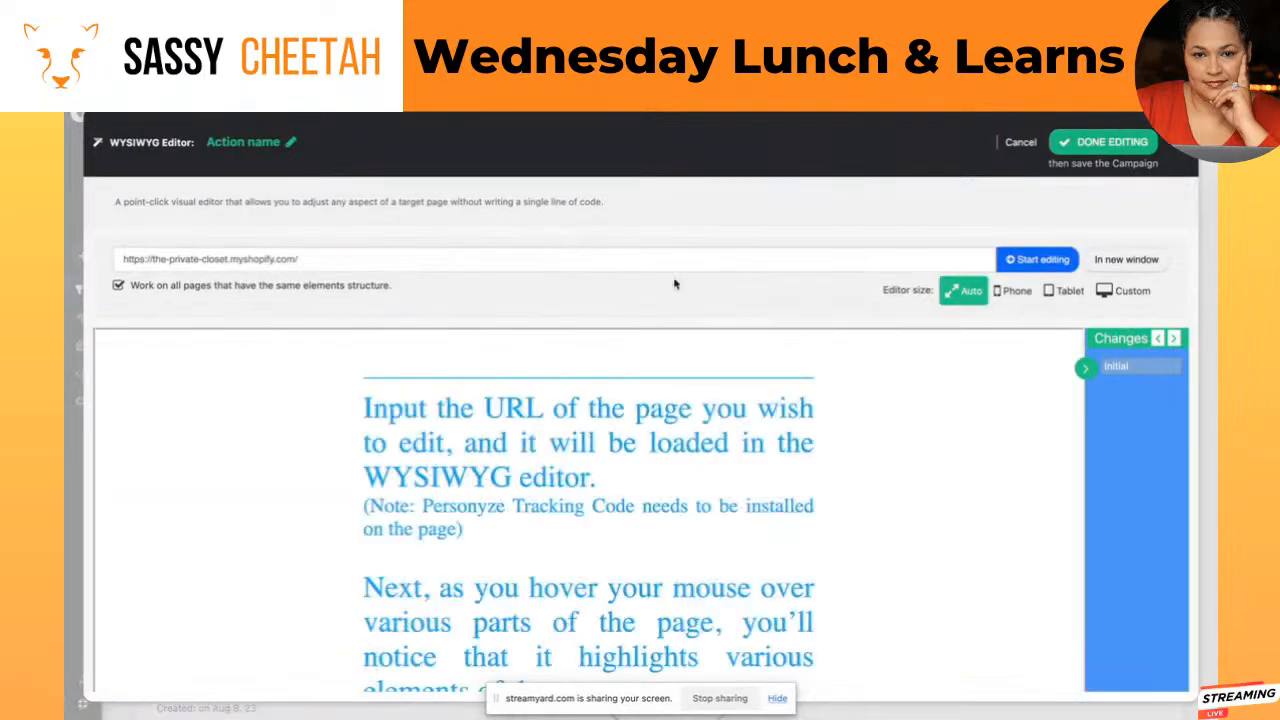
pyautogui.click(870, 260)
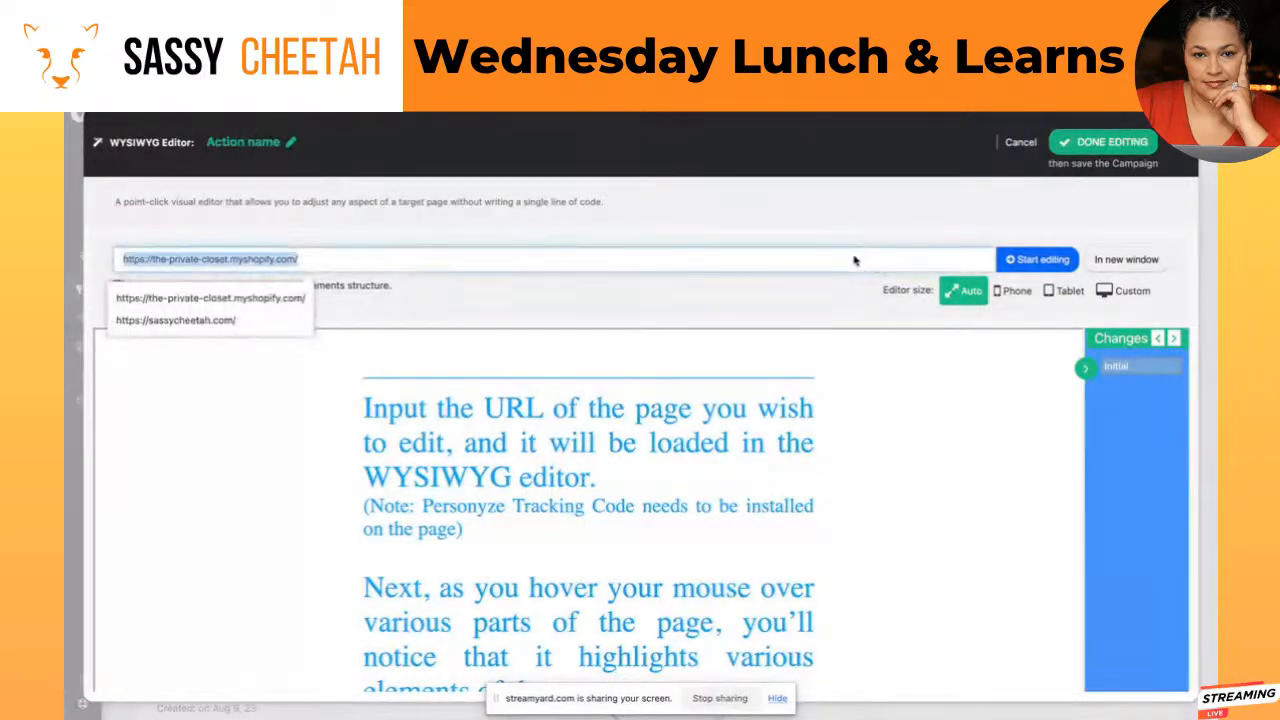
pyautogui.rightClick(854, 260)
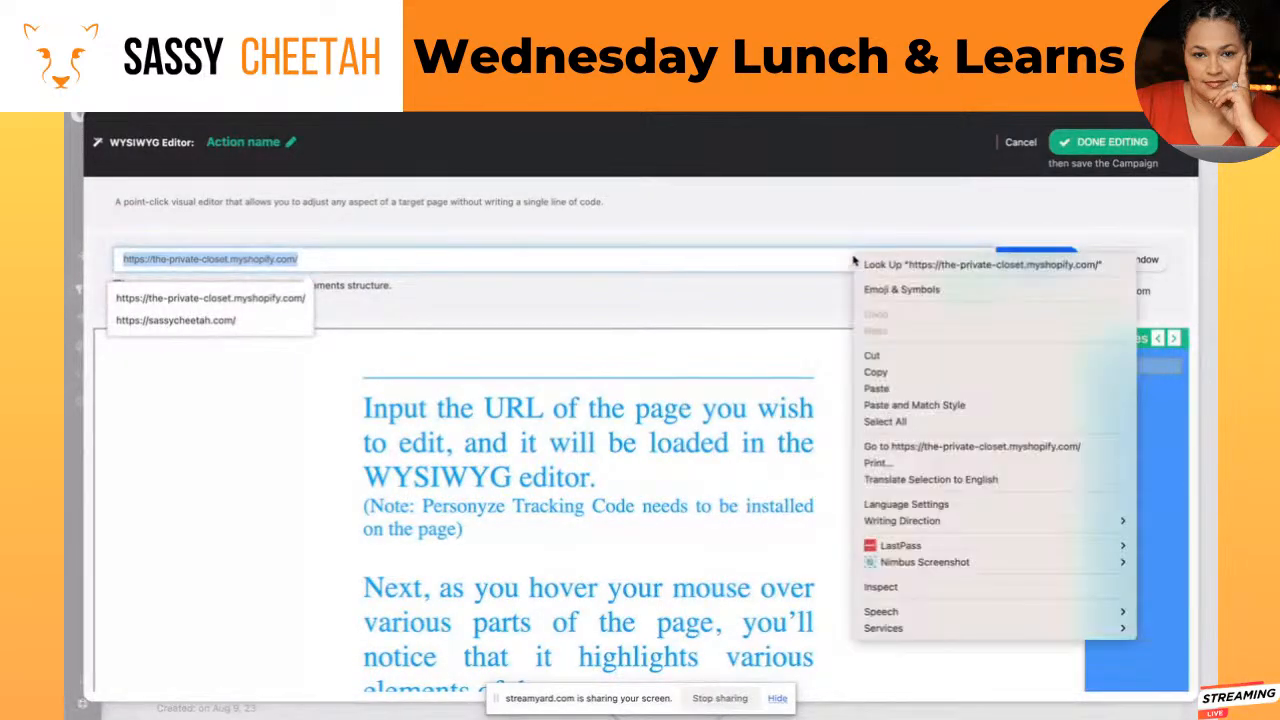
pyautogui.click(878, 388)
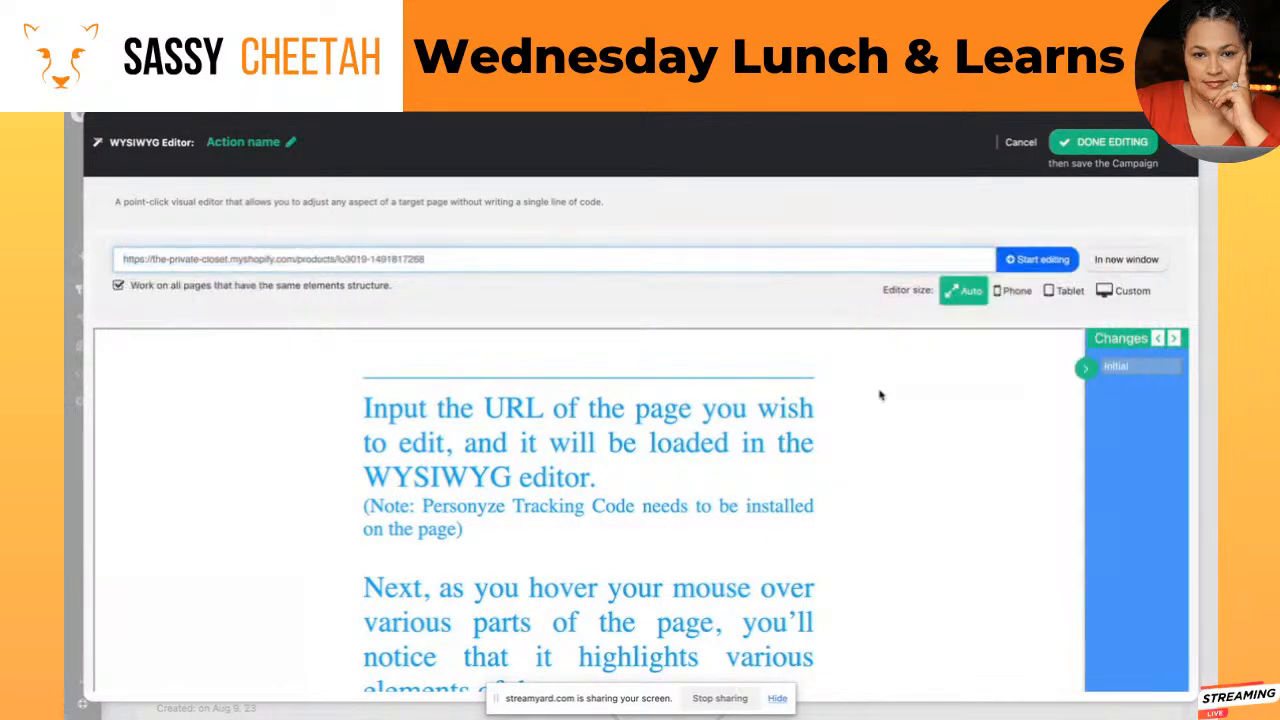
pyautogui.click(1047, 259)
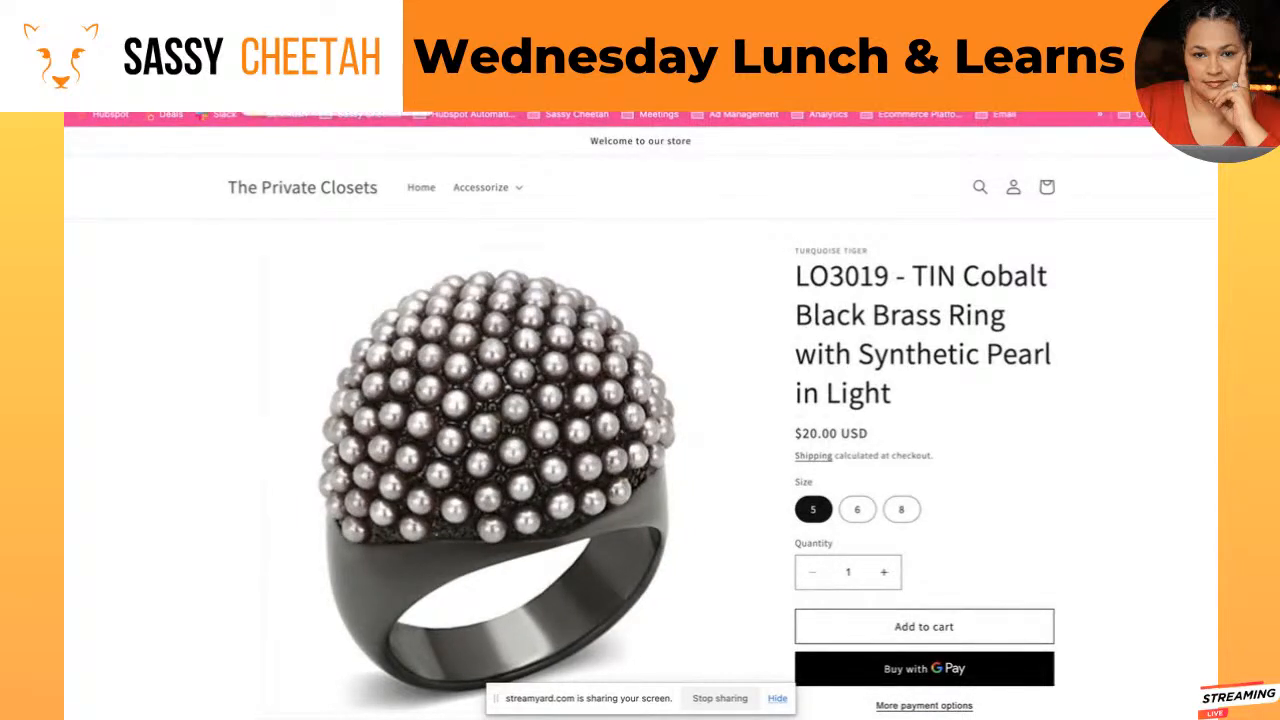
# - Return to Personyze, finish the second WYSIWYG action without altering the page, and move it into Rotation group B
pyautogui.click(410, 62)
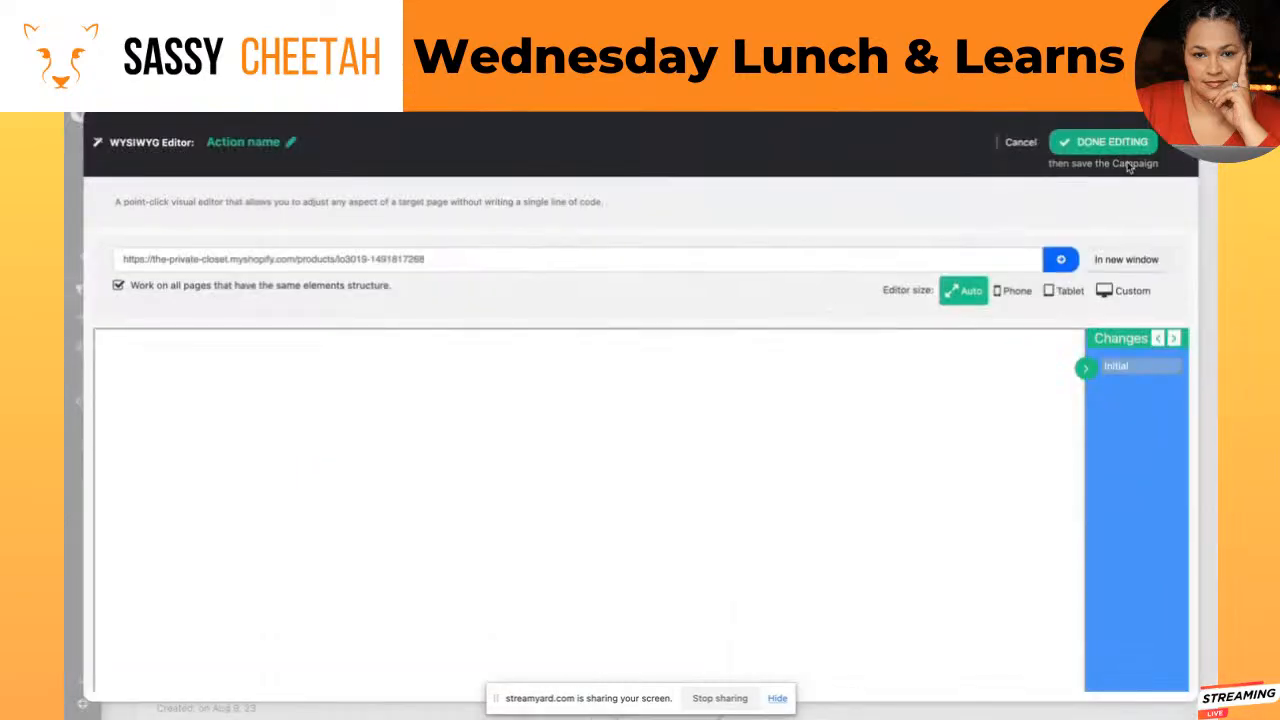
pyautogui.click(1098, 151)
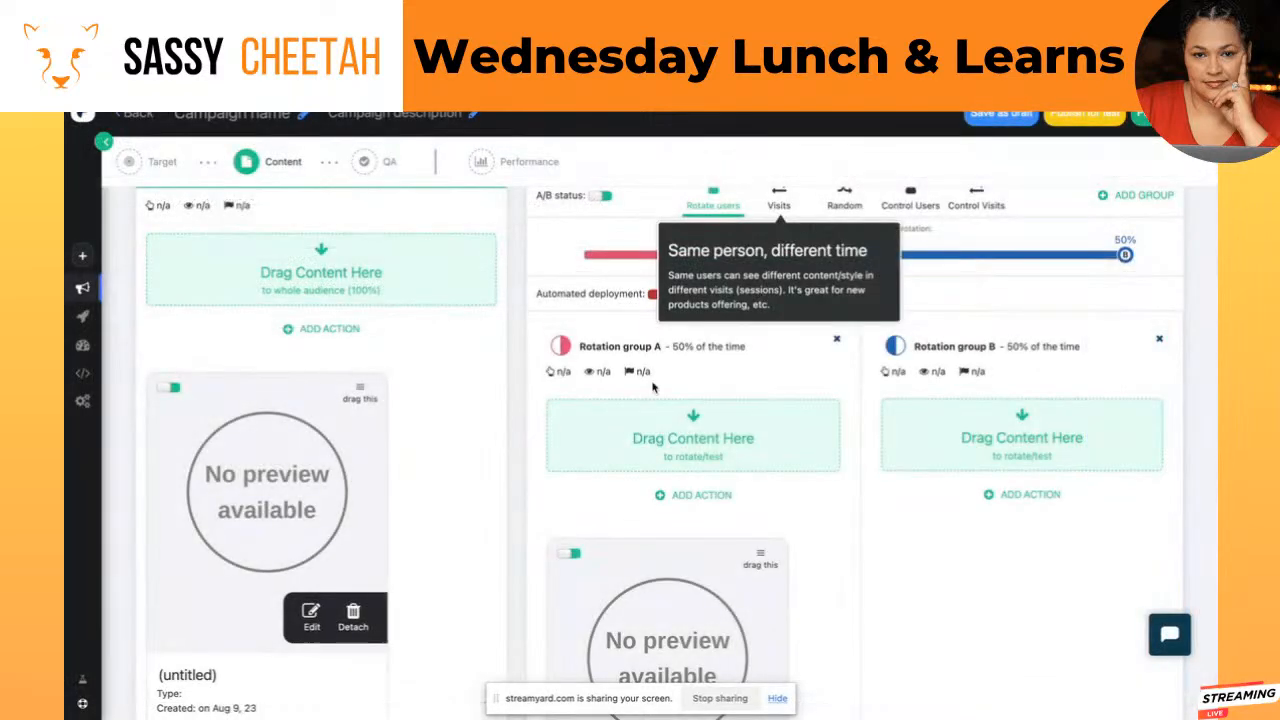
pyautogui.moveTo(245, 474); pyautogui.dragTo(955, 480)
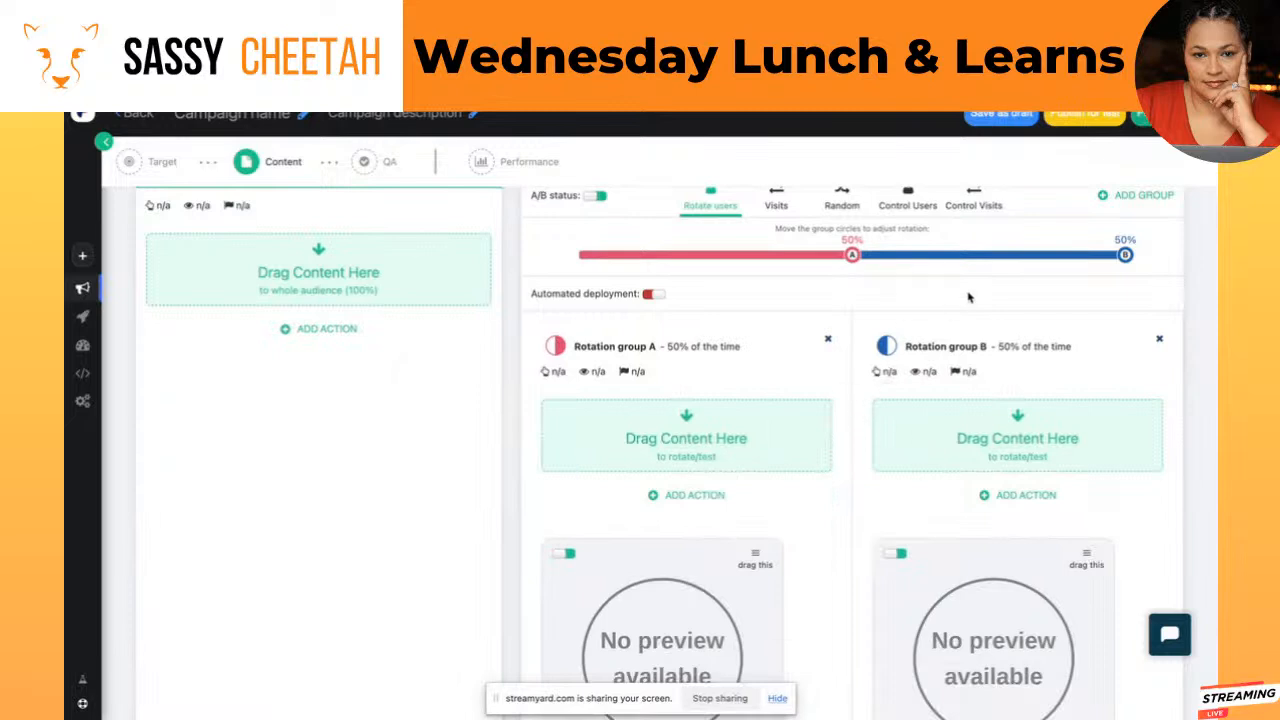
# - Examine the contents of both rotation groups and the available A/B rotation modes
pyautogui.scroll(-2, 812, 349)
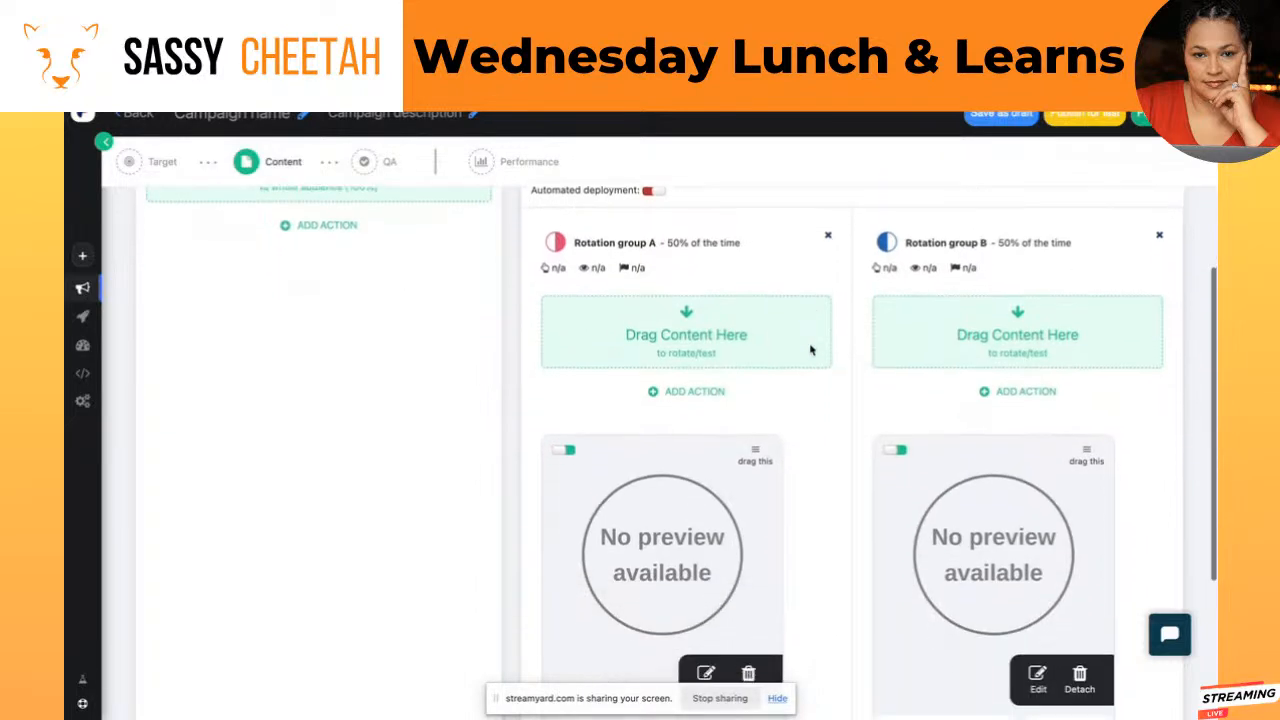
pyautogui.scroll(3, 626, 356)
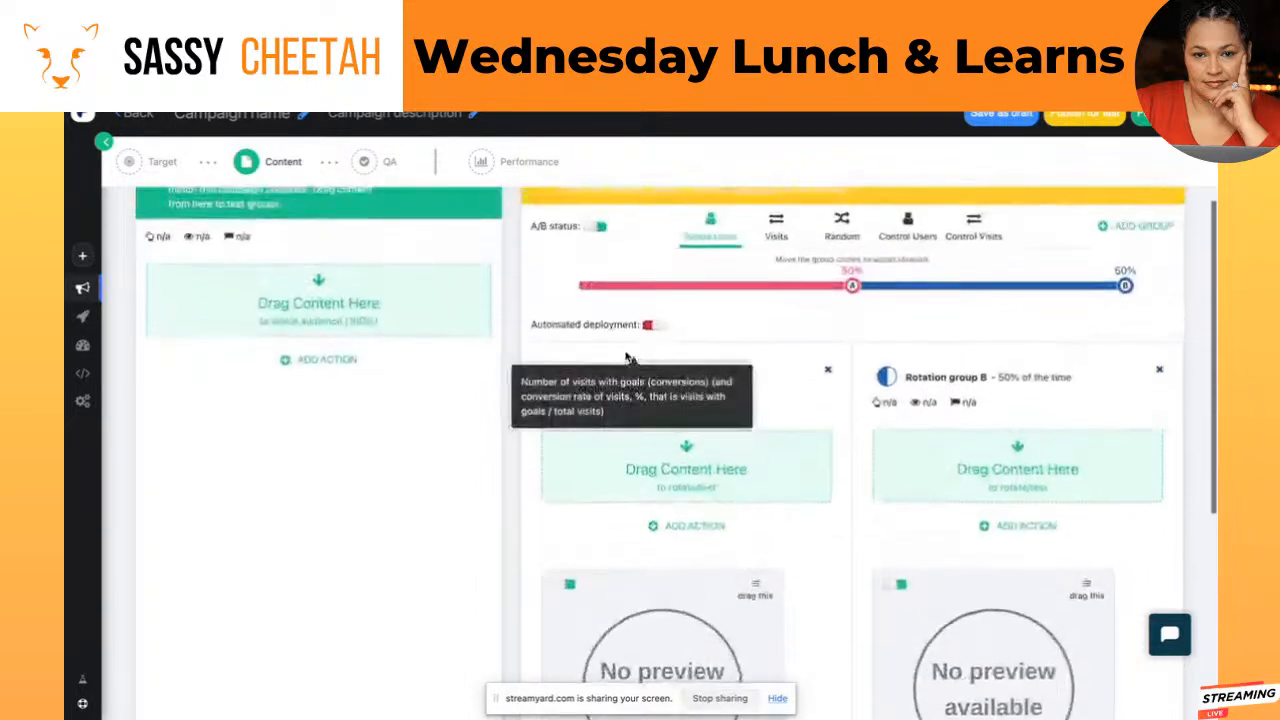
pyautogui.scroll(-2, 628, 452)
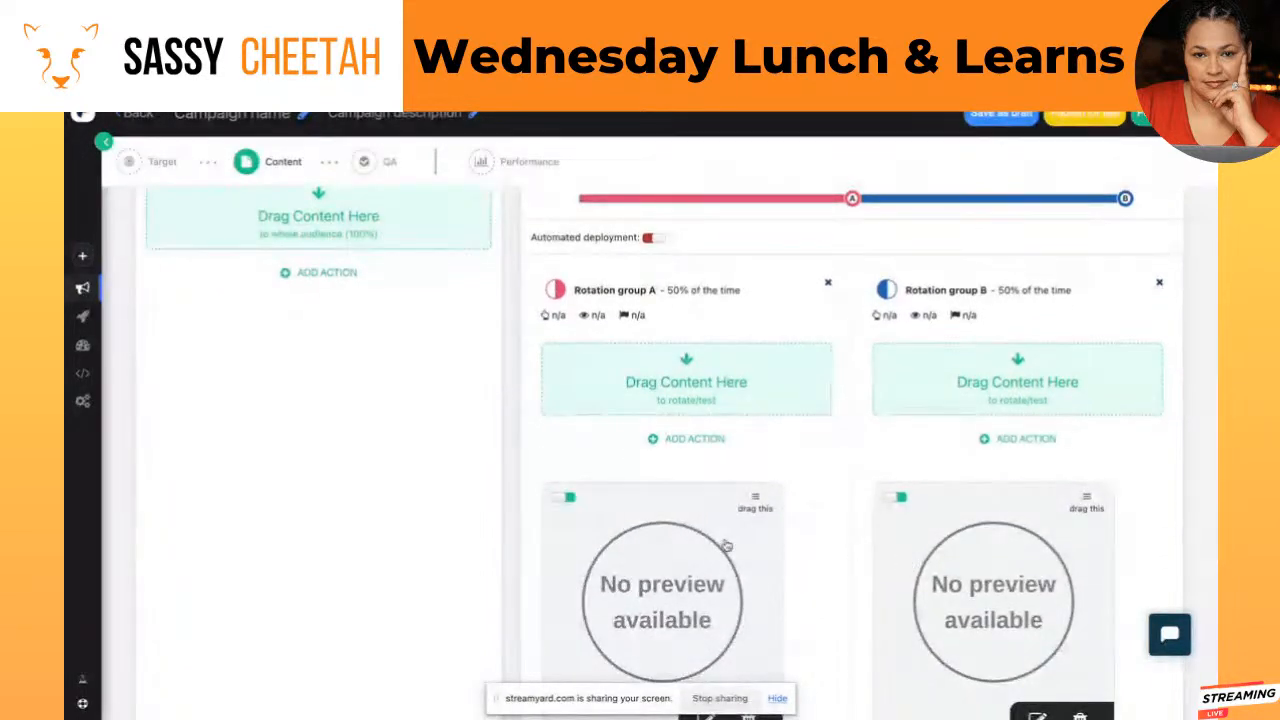
pyautogui.moveTo(723, 543); pyautogui.dragTo(729, 409)
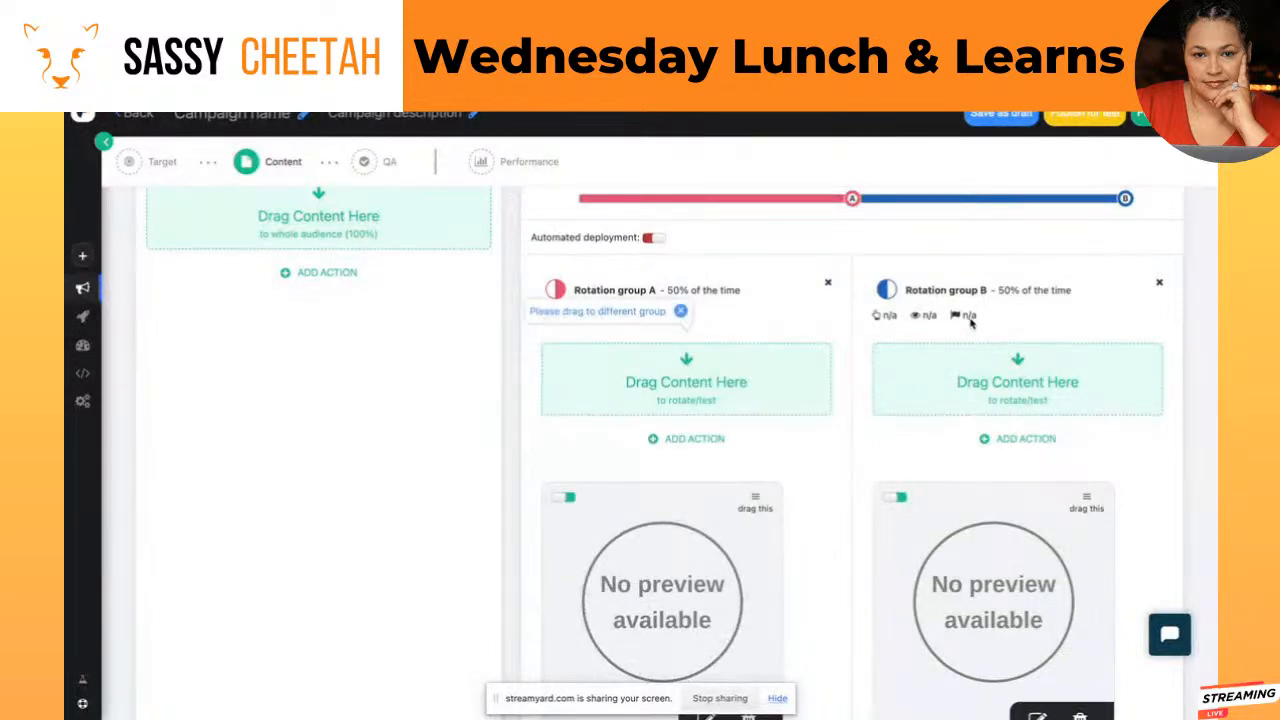
pyautogui.scroll(-2, 971, 500)
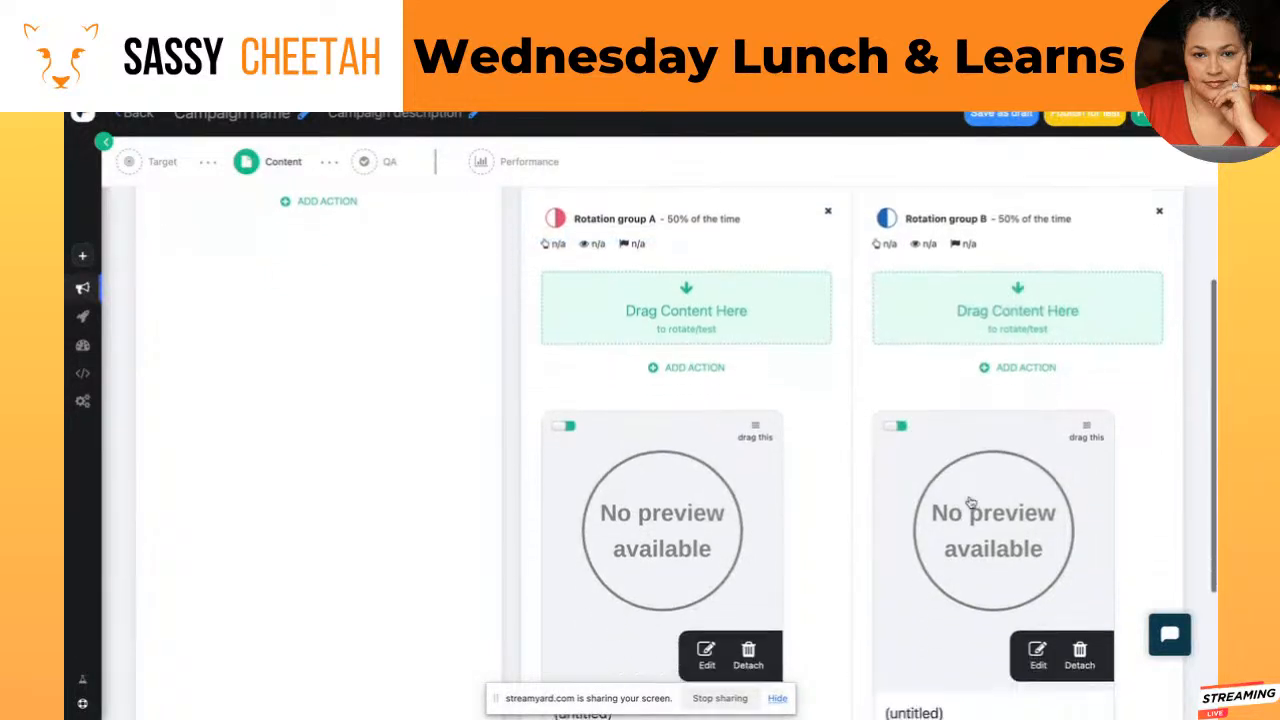
pyautogui.scroll(4, 970, 502)
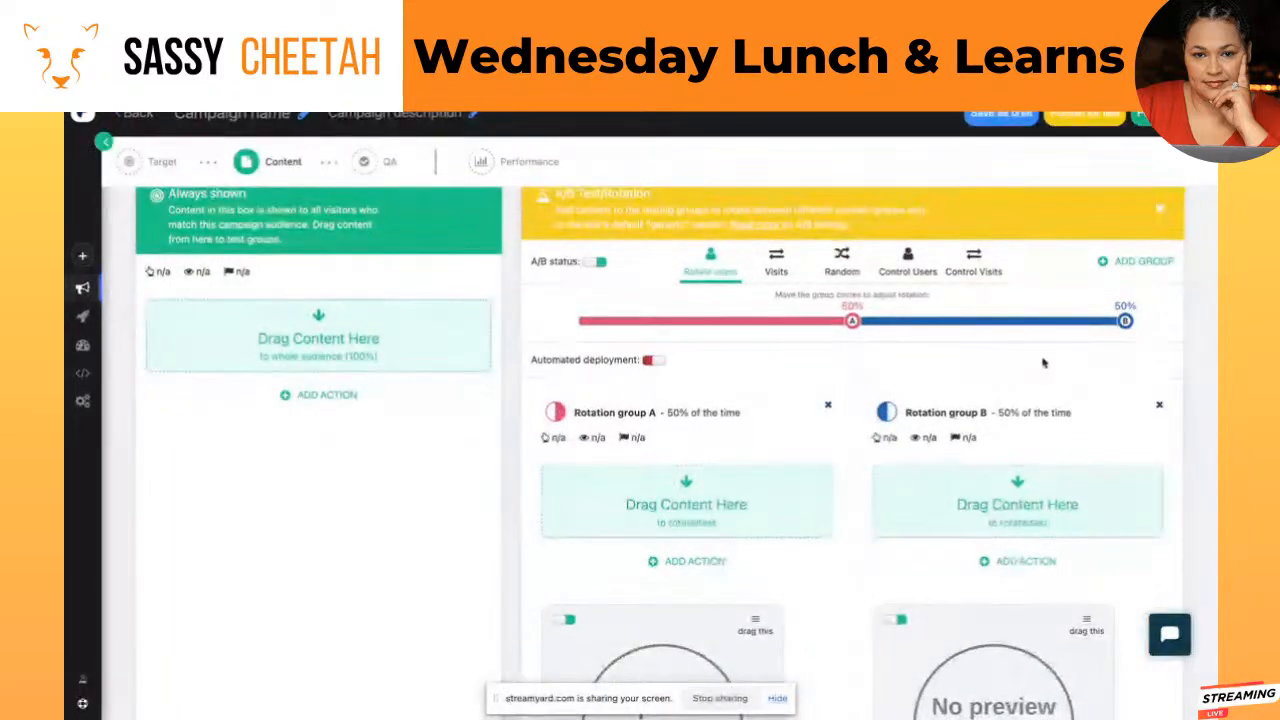
pyautogui.scroll(-1, 1043, 363)
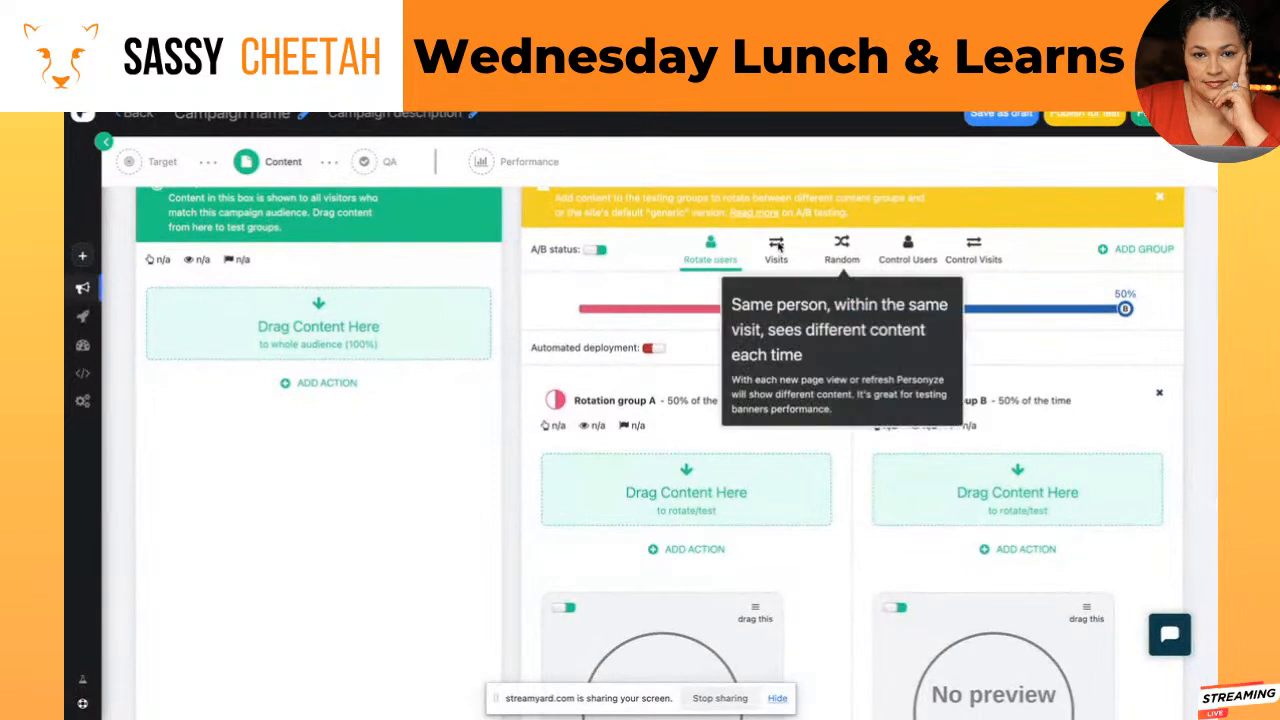
# - Save the campaign as a draft, publish it live, and check its targeting summary
pyautogui.click(1000, 117)
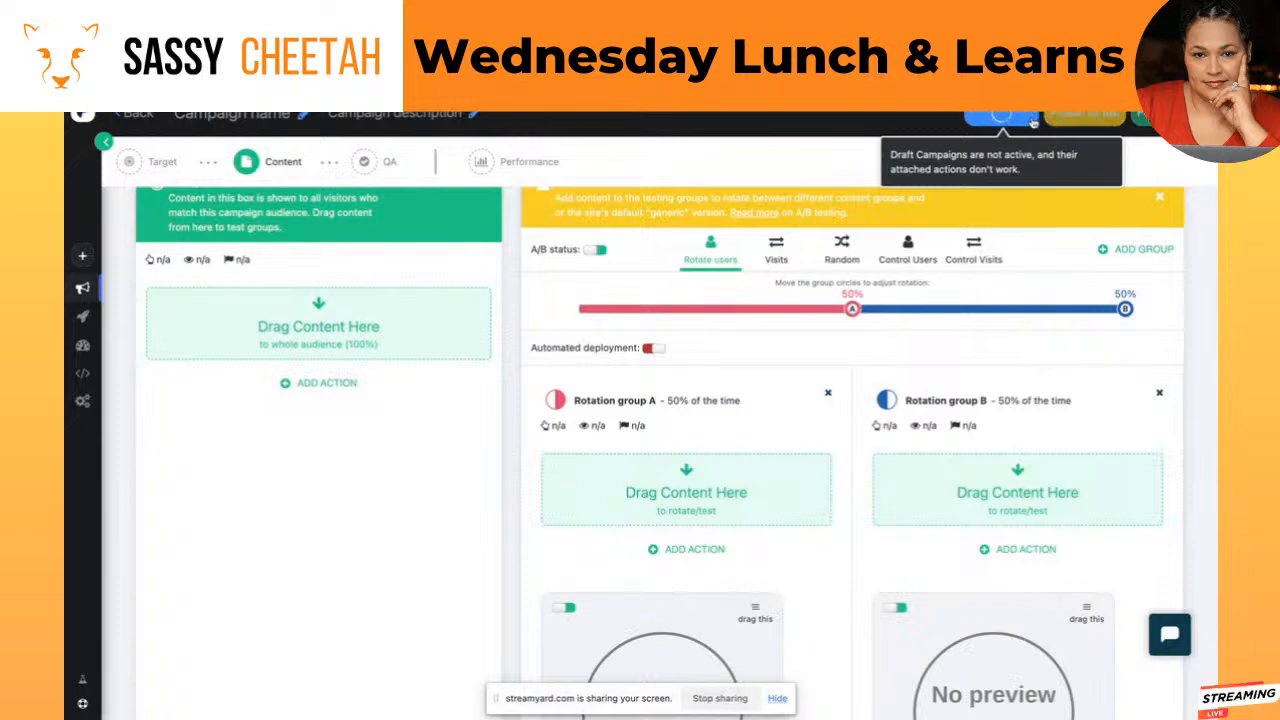
pyautogui.moveTo(1086, 121)
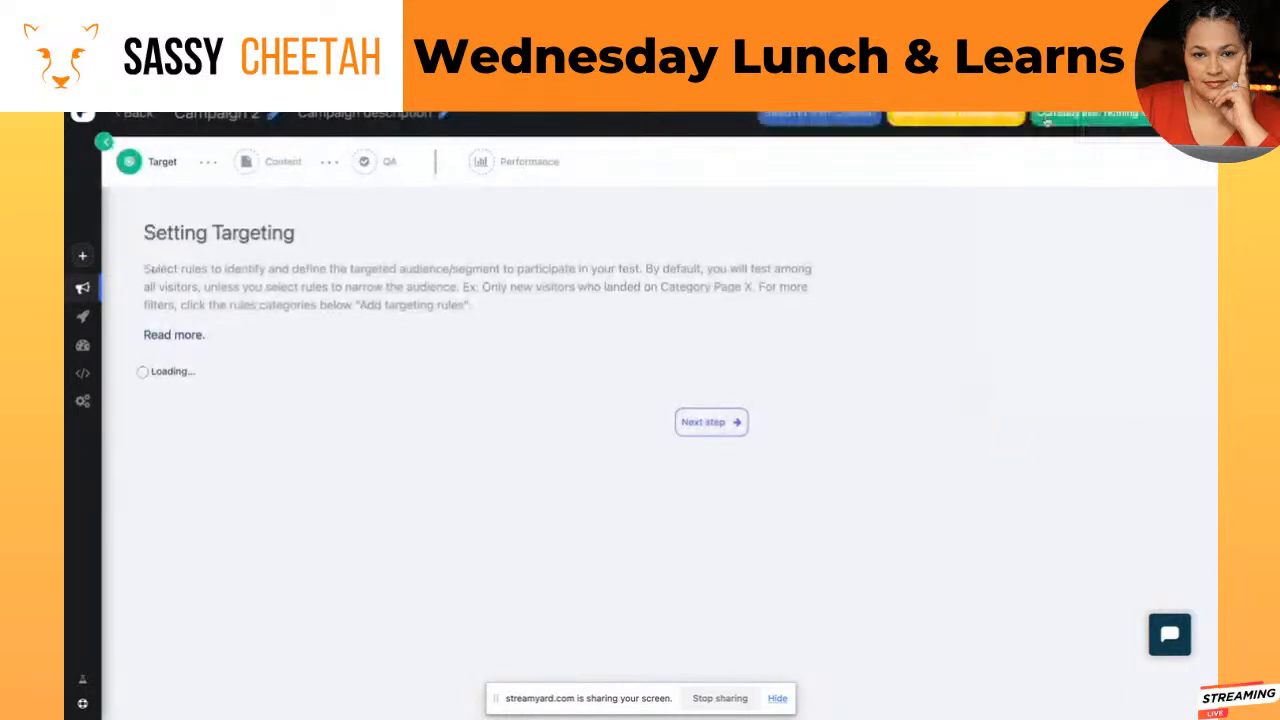
pyautogui.moveTo(958, 125)
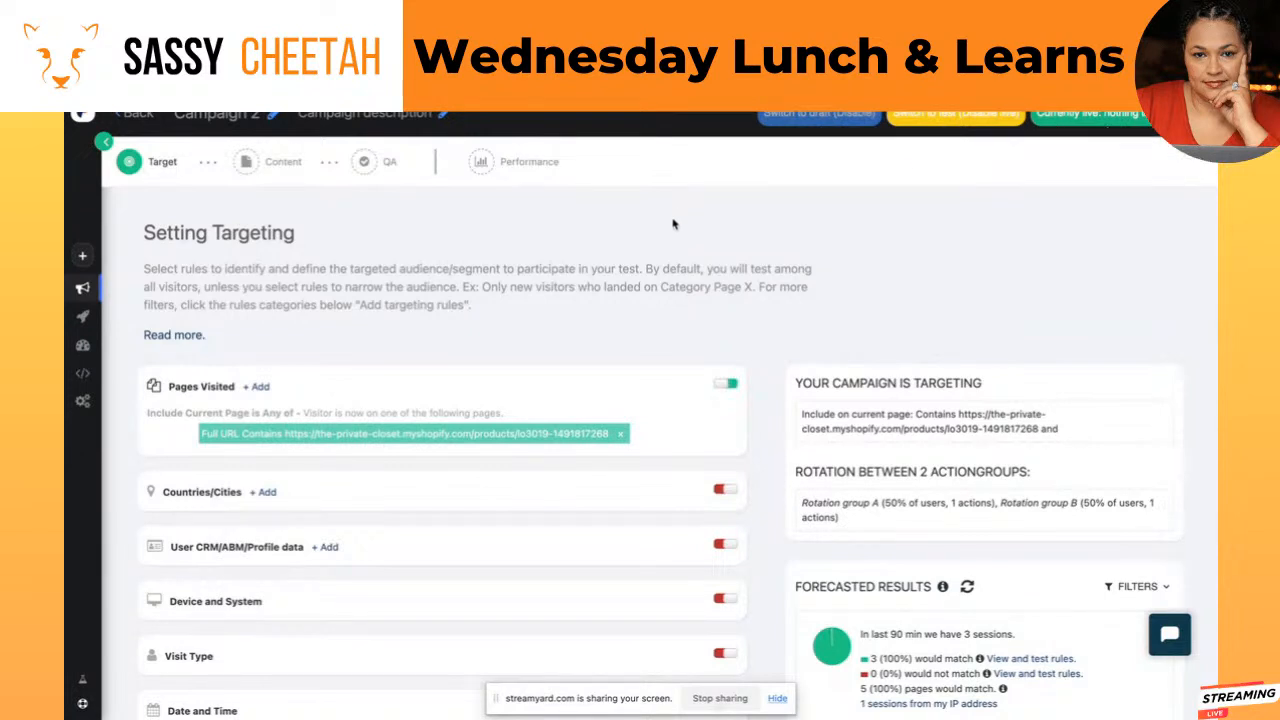
pyautogui.scroll(-1, 510, 265)
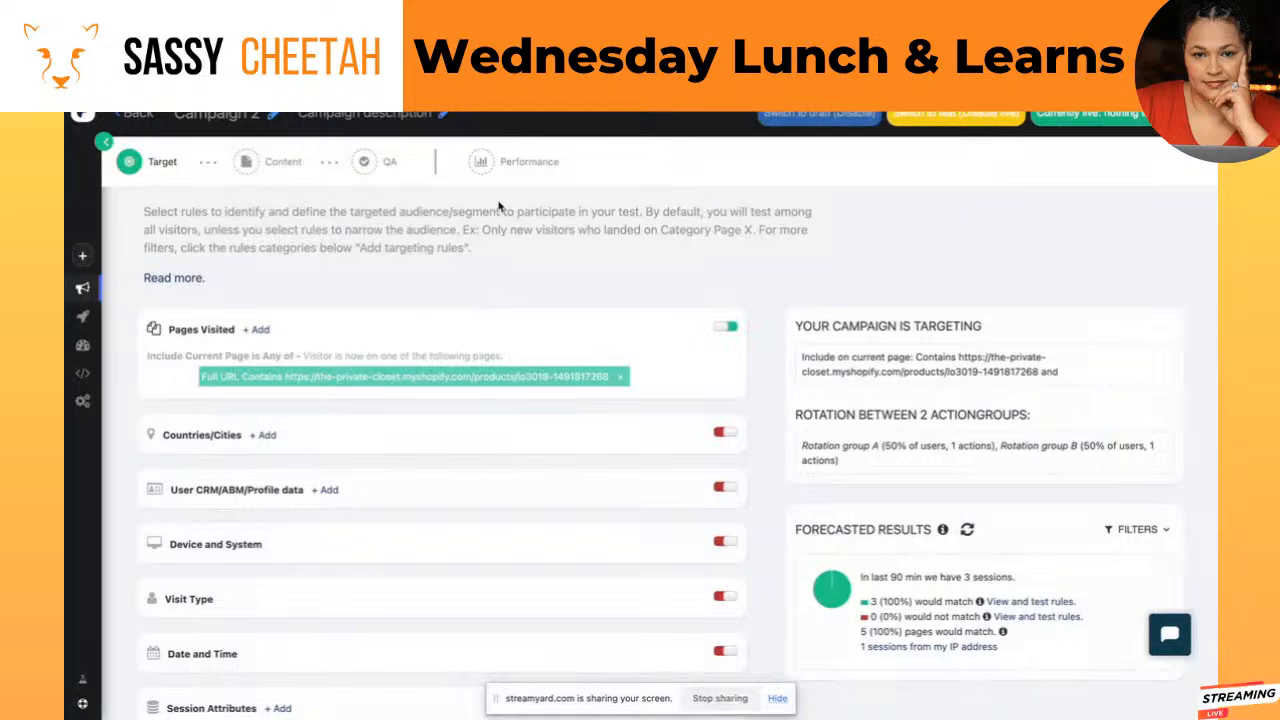
# - Copy the product page's URL in the store and open it in a new incognito window to check the displayed variation
pyautogui.hotkey('ctrl', 'Tab')
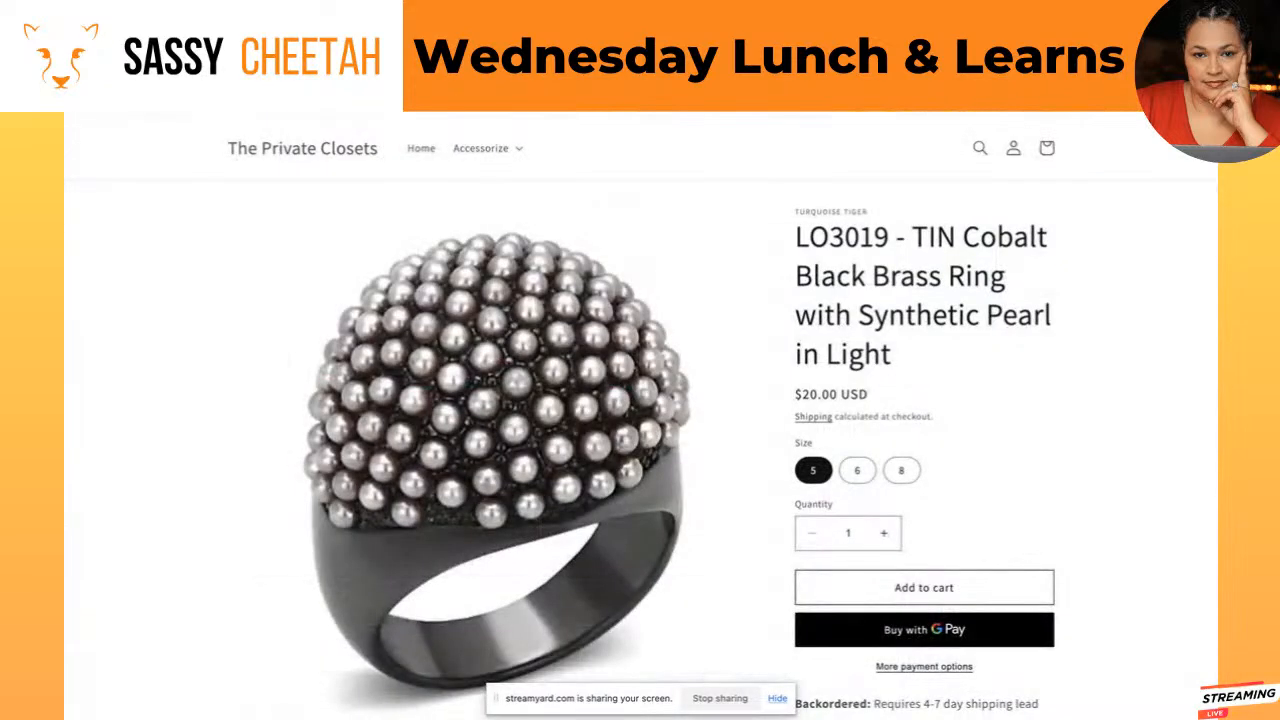
pyautogui.rightClick(440, 92)
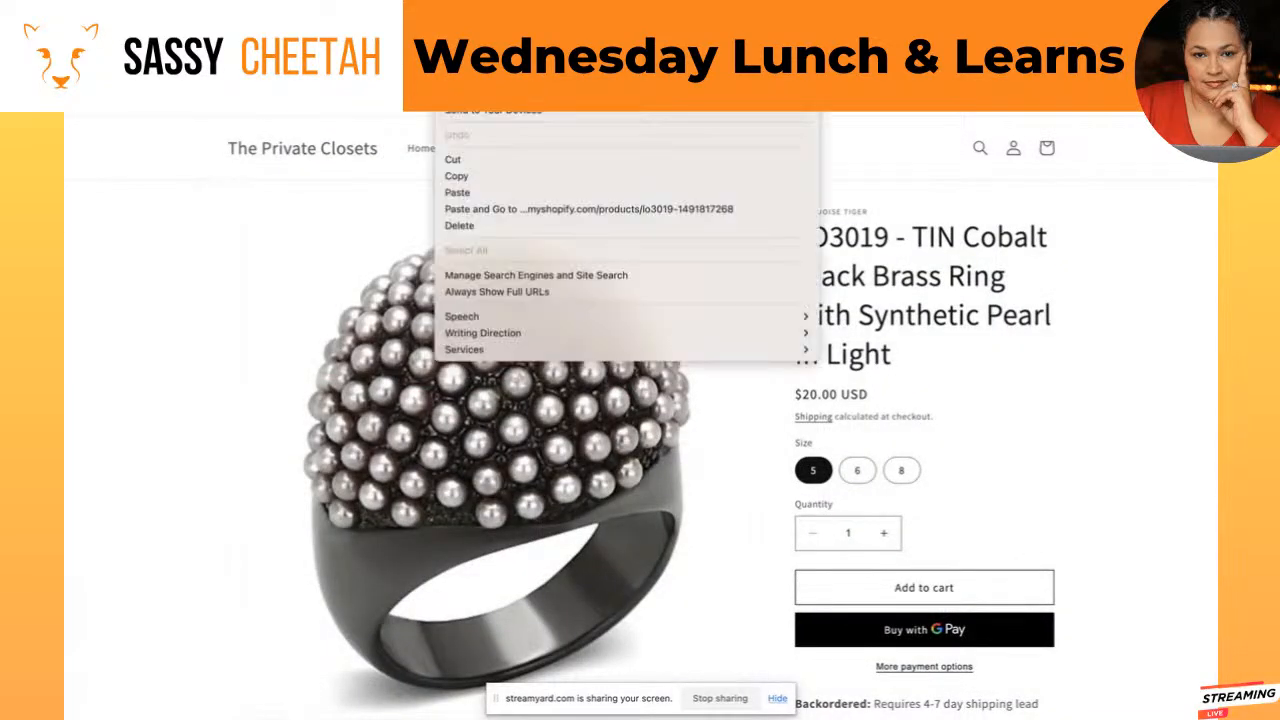
pyautogui.click(455, 176)
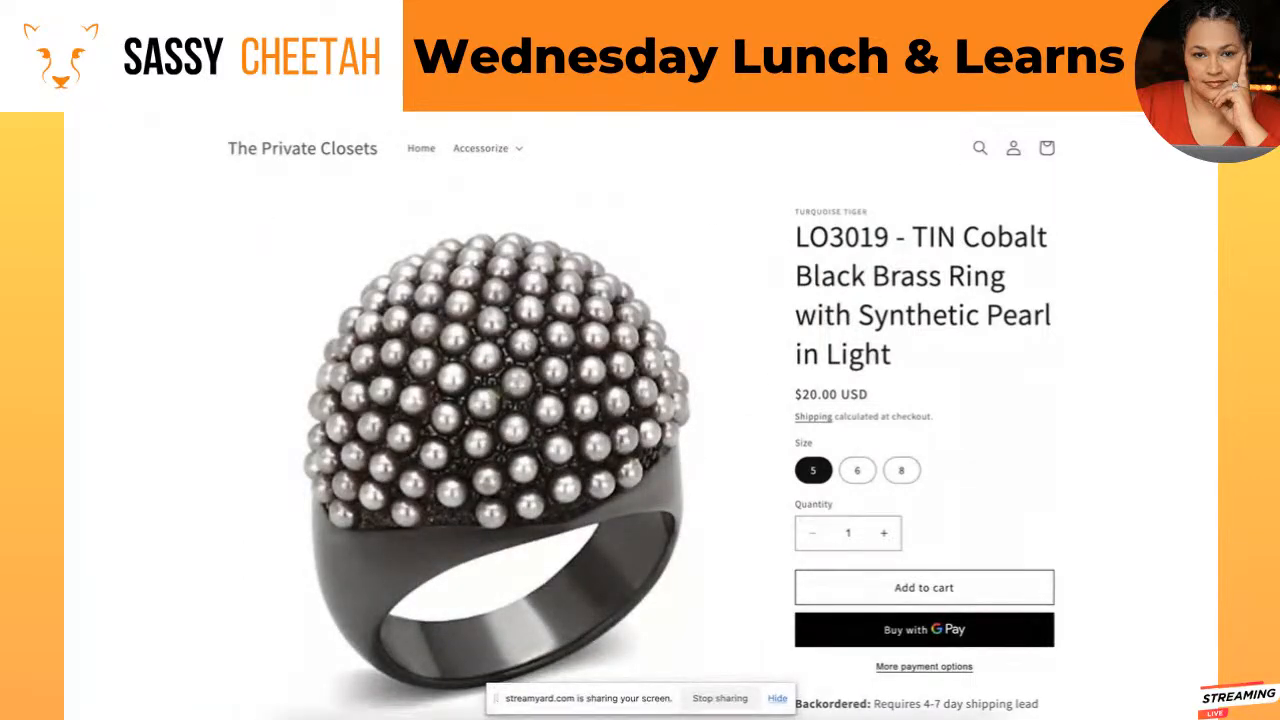
pyautogui.rightClick(400, 670)
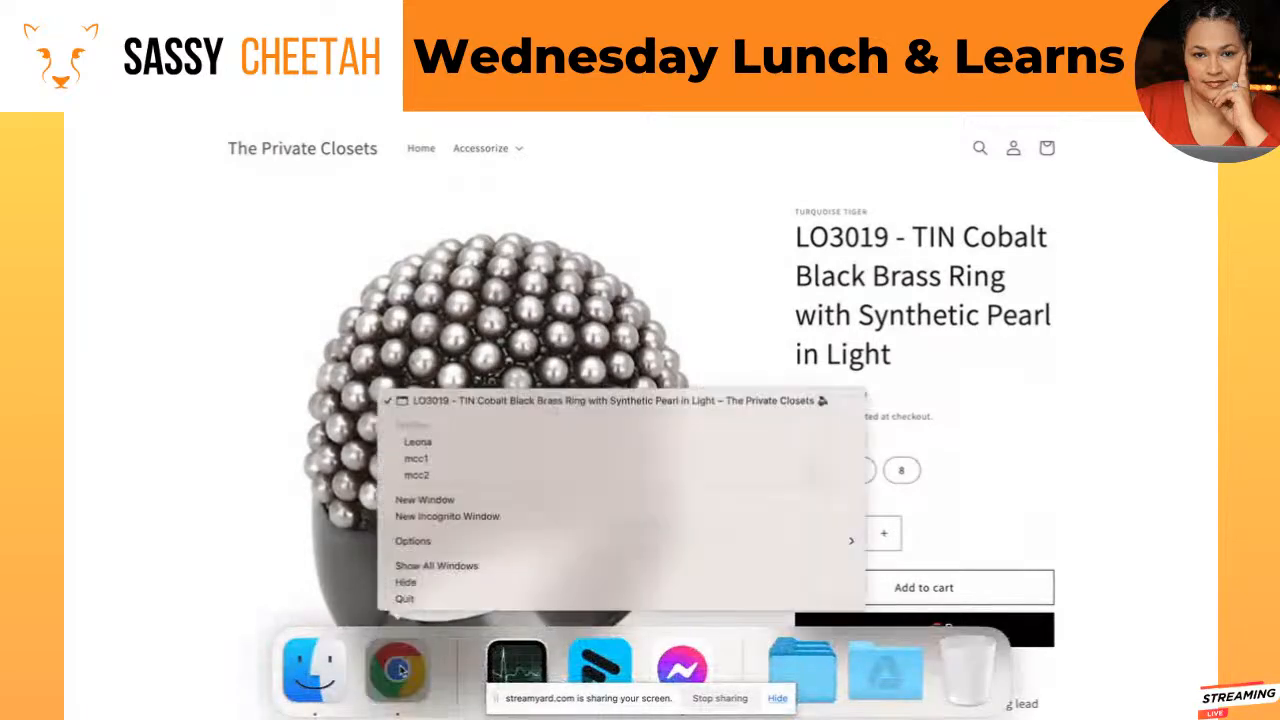
pyautogui.click(450, 517)
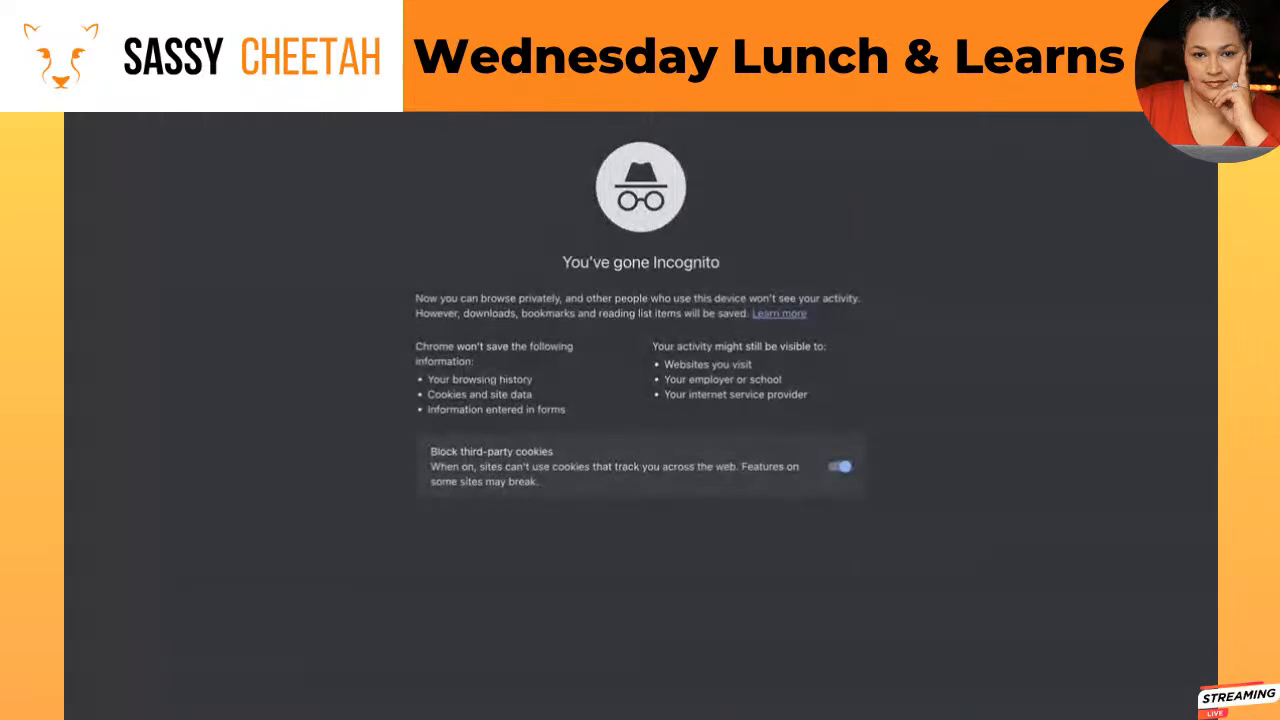
pyautogui.rightClick(477, 70)
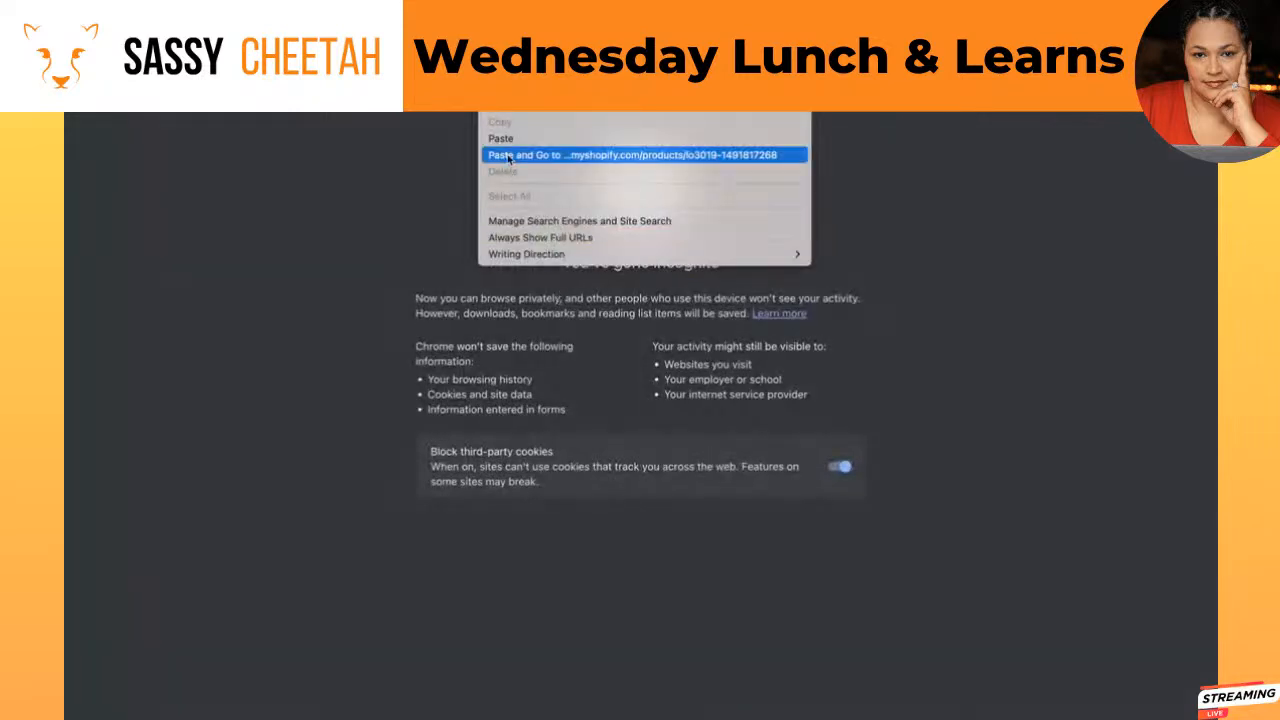
pyautogui.click(510, 157)
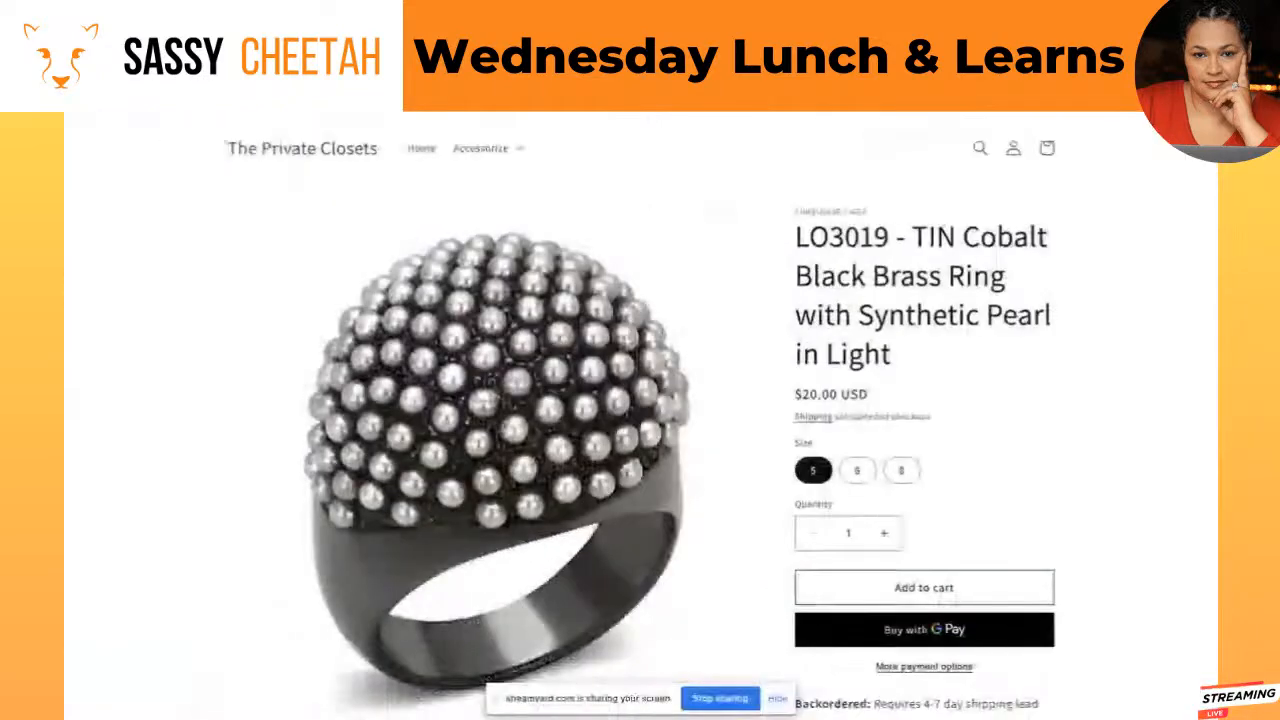
# - Switch back to Personyze and view the campaign's A/B test results and general performance statistics
pyautogui.hotkey('alt', 'Tab')
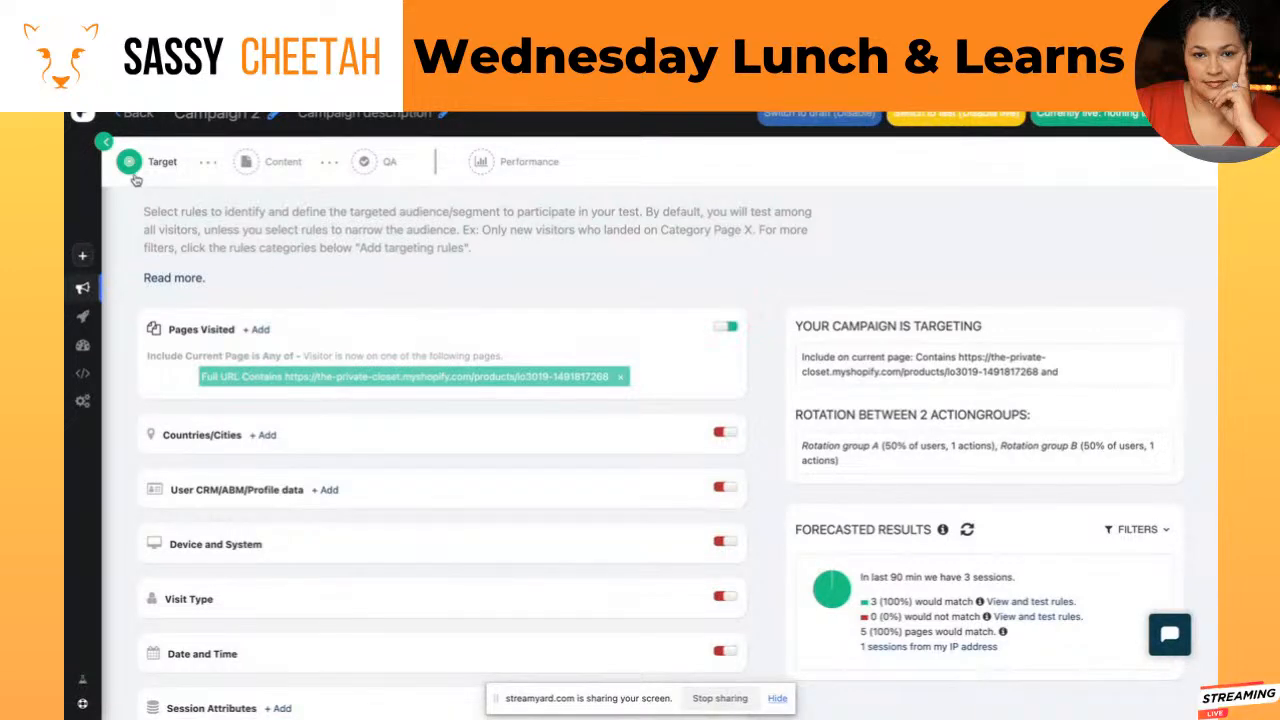
pyautogui.click(480, 165)
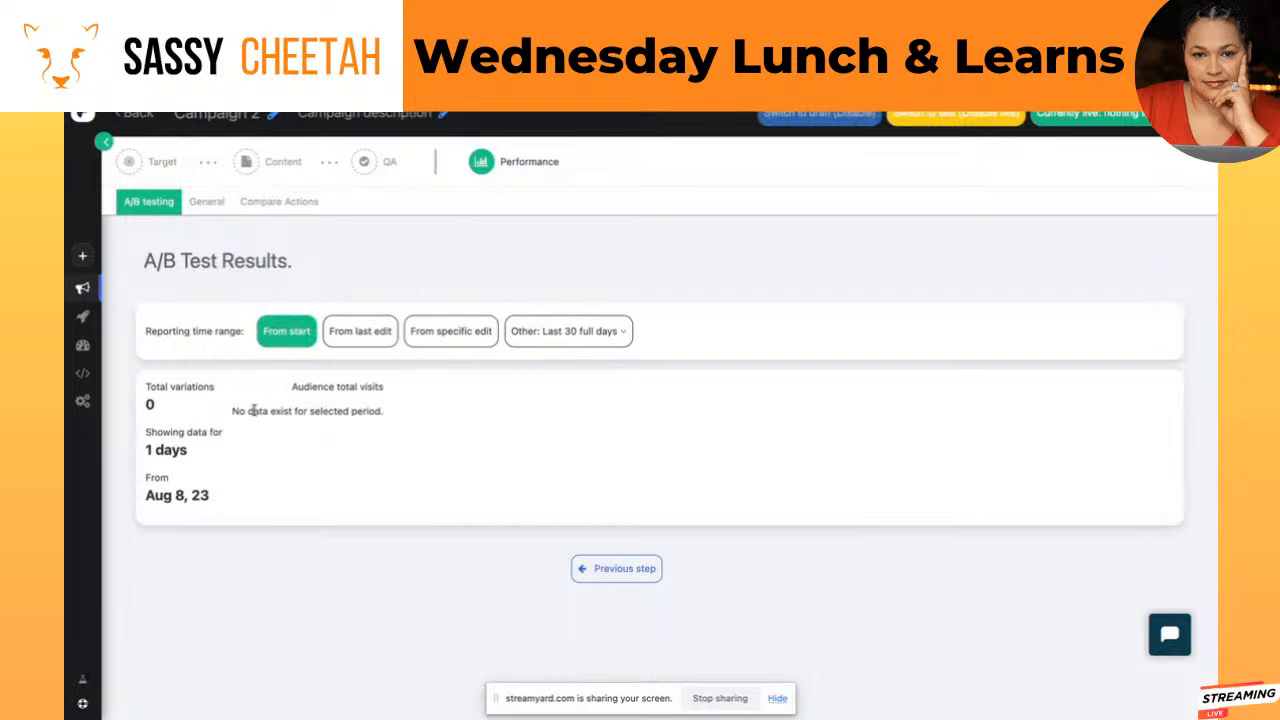
pyautogui.click(207, 203)
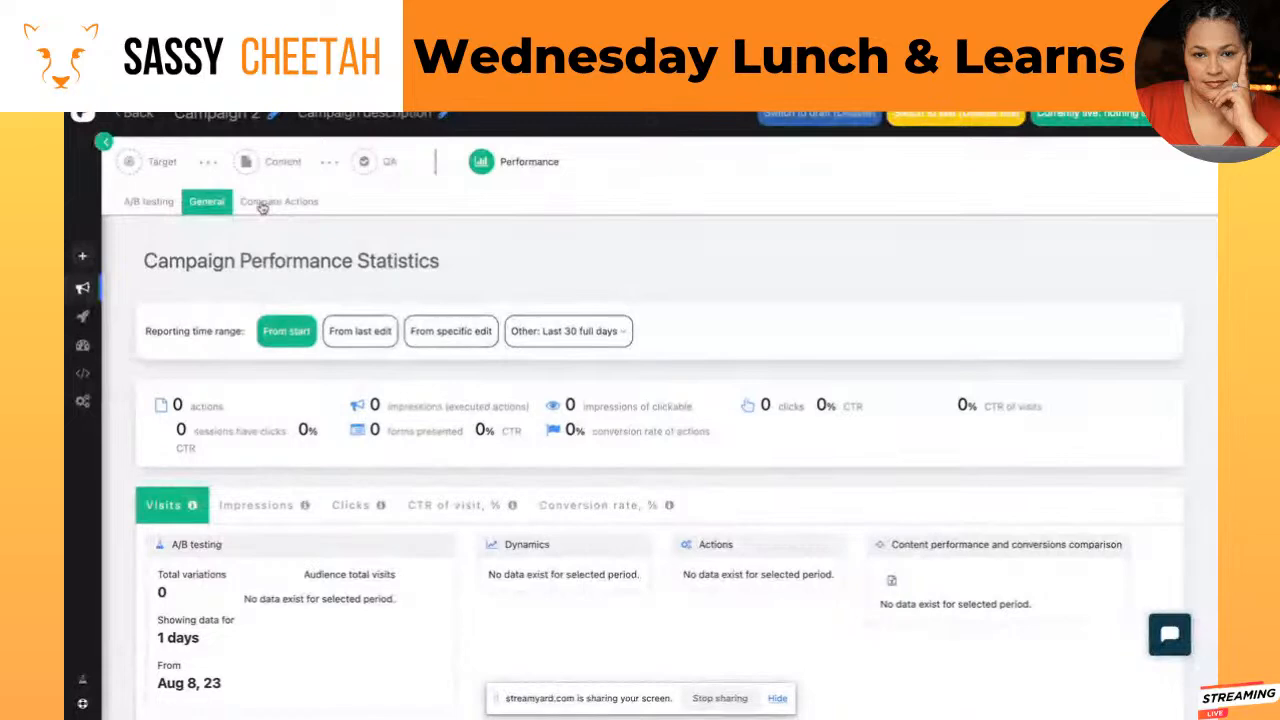
# - Examine the campaign's Compare Actions report with its visitor metrics and charts, and switch to the StreamYard studio
pyautogui.click(262, 205)
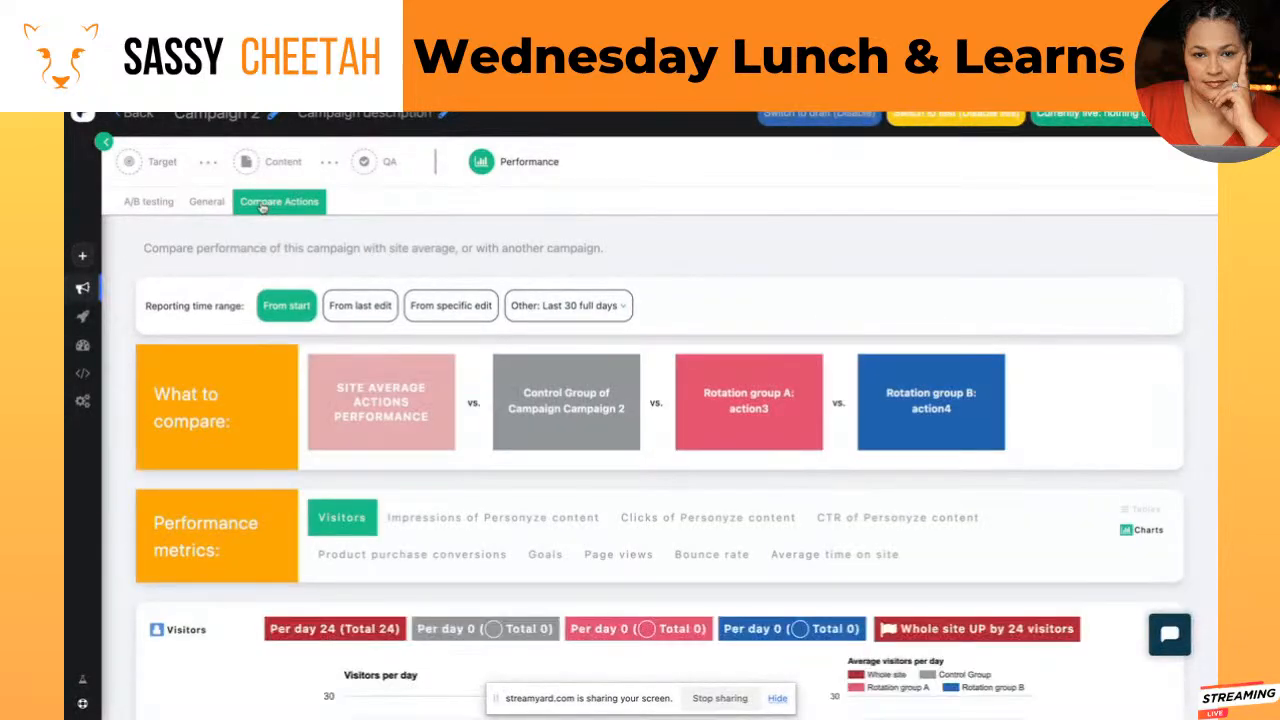
pyautogui.scroll(-2, 207, 323)
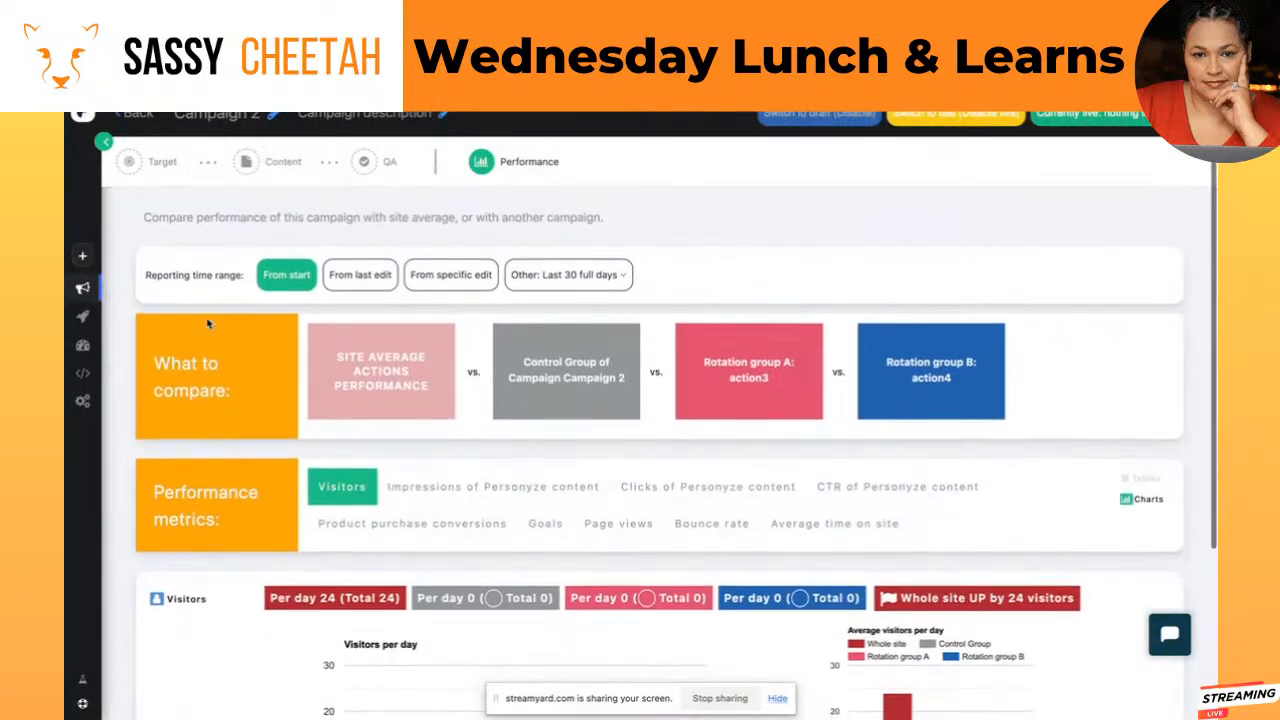
pyautogui.scroll(-4, 207, 323)
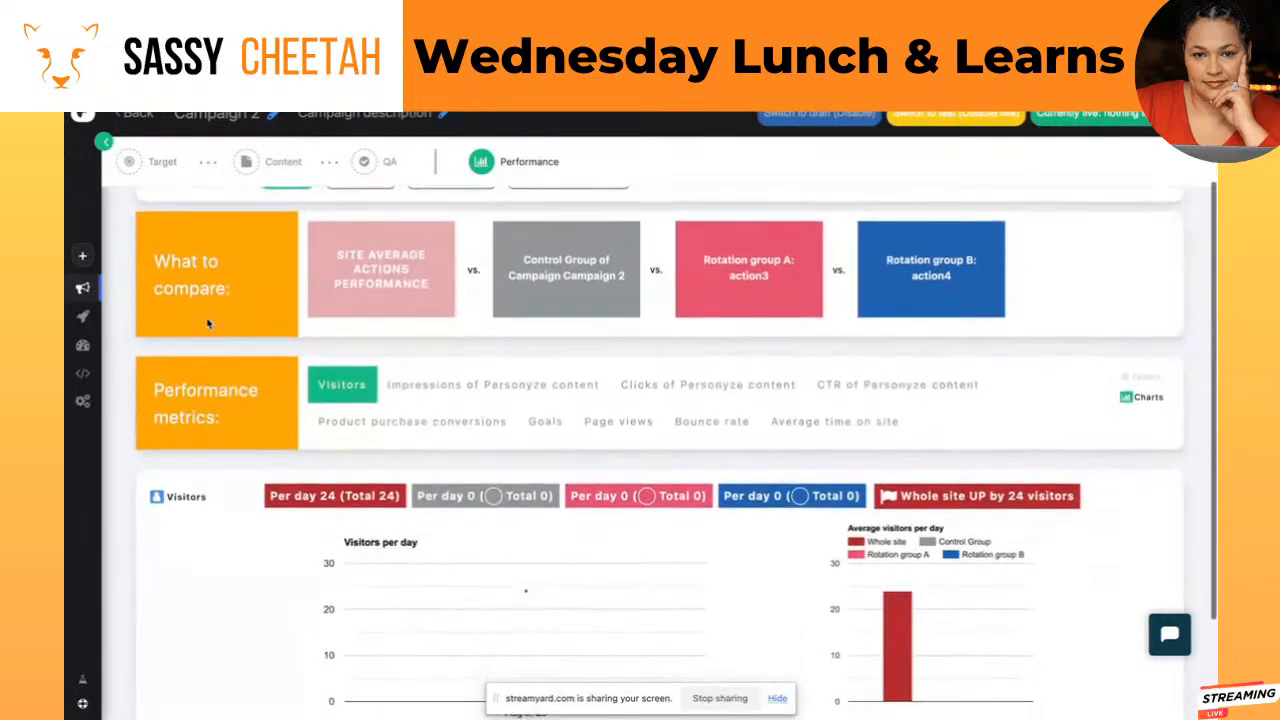
pyautogui.scroll(-2, 207, 323)
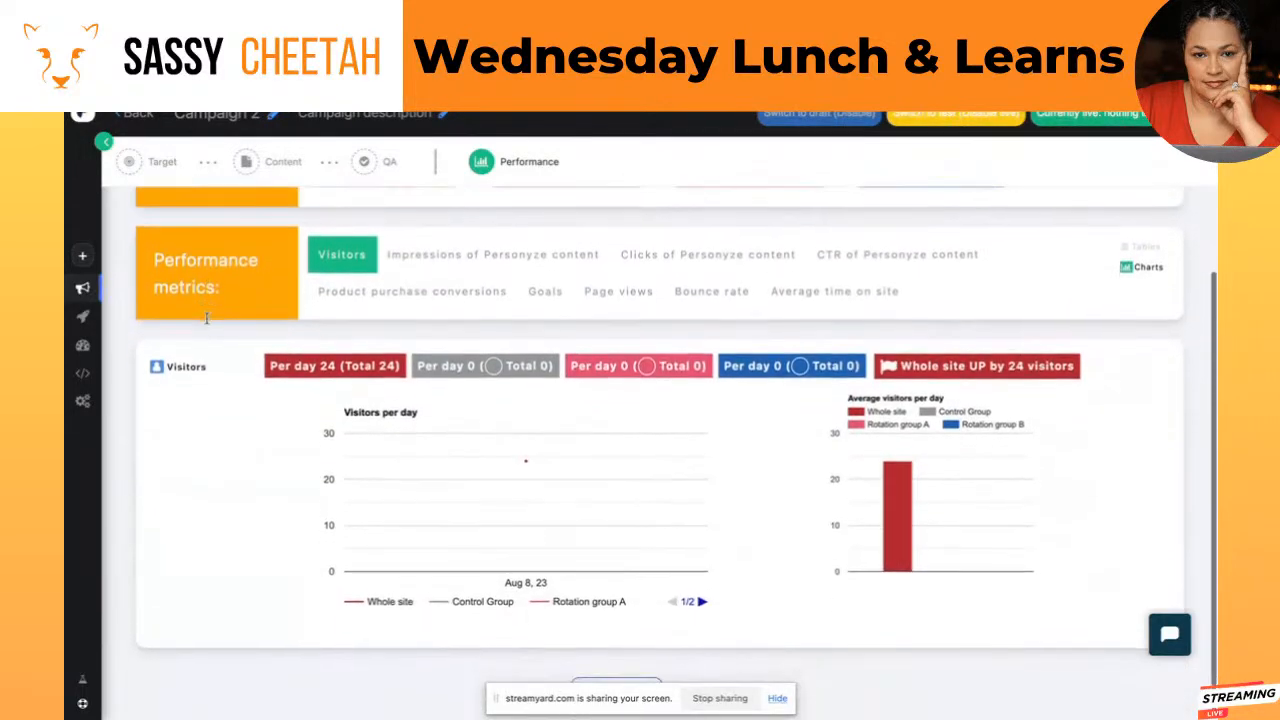
pyautogui.scroll(6, 207, 318)
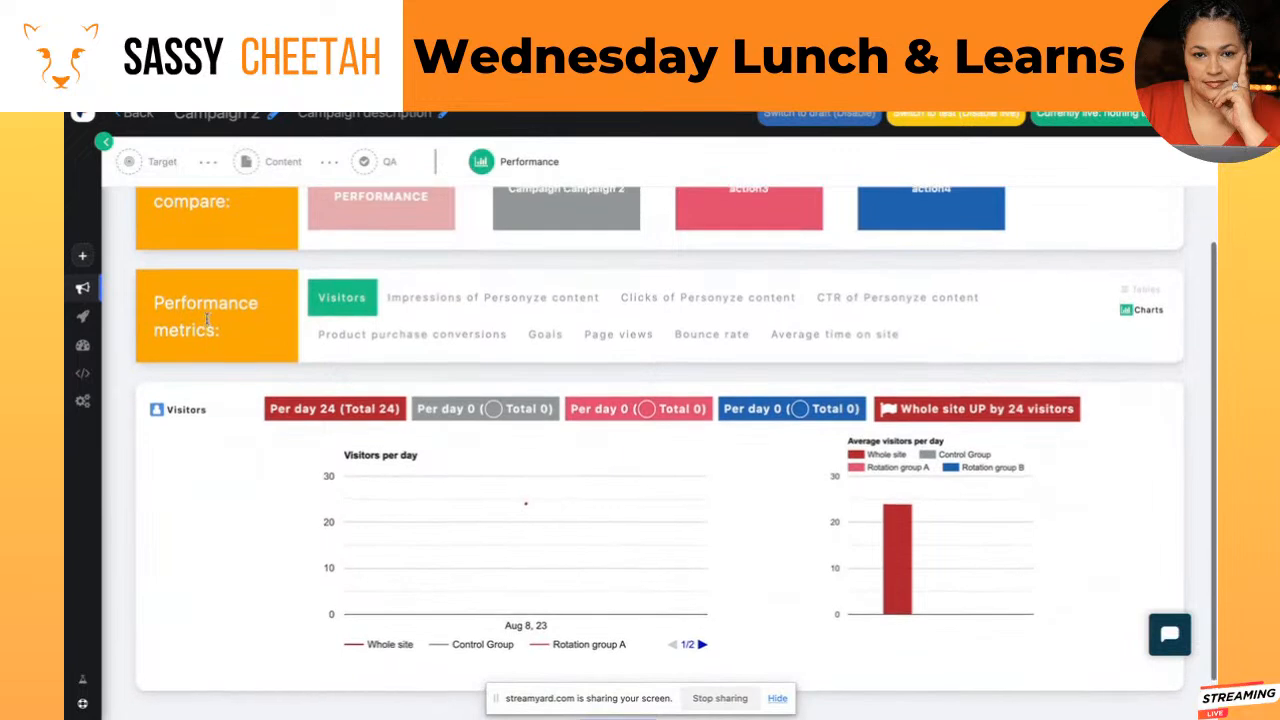
pyautogui.scroll(1, 207, 318)
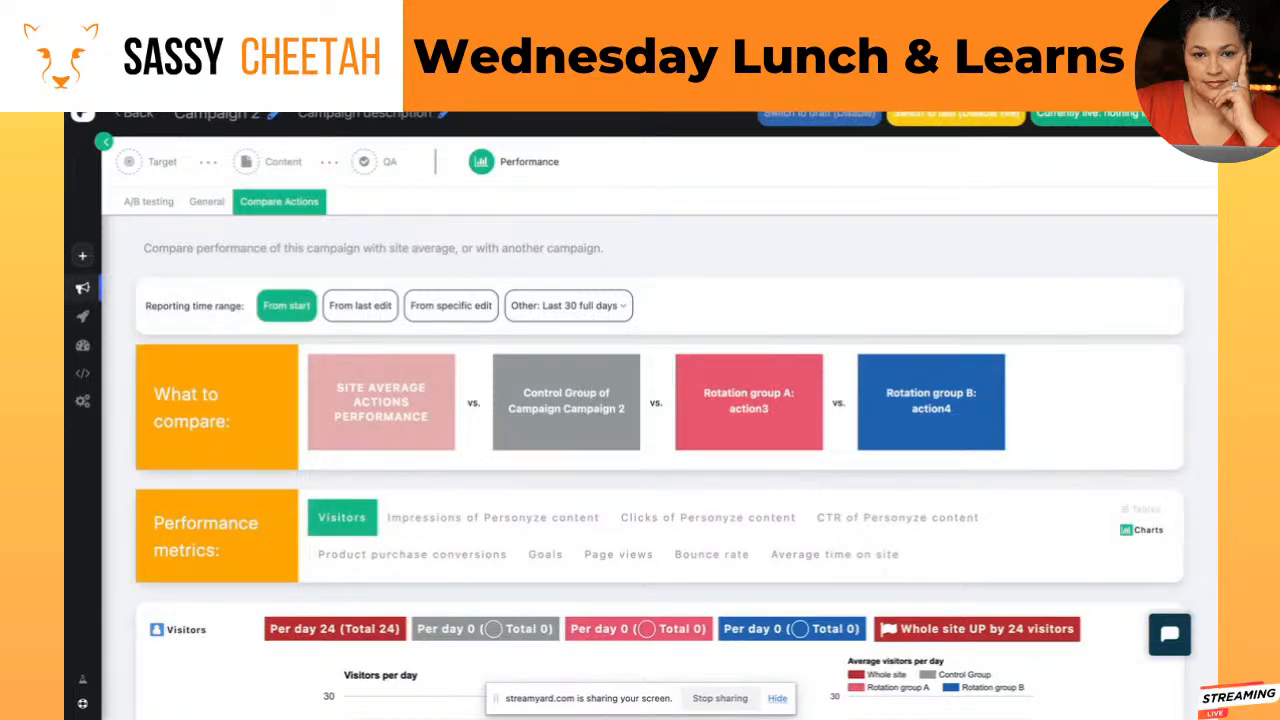
pyautogui.hotkey('ctrl', 'Tab')
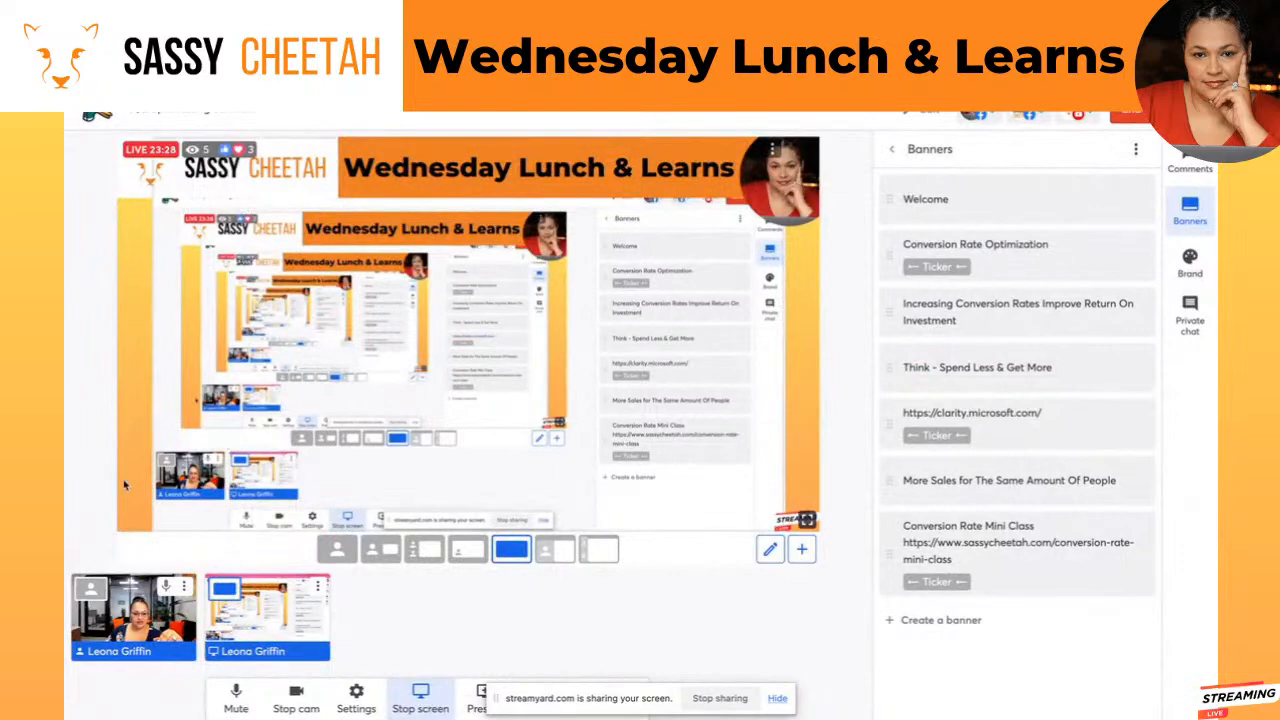